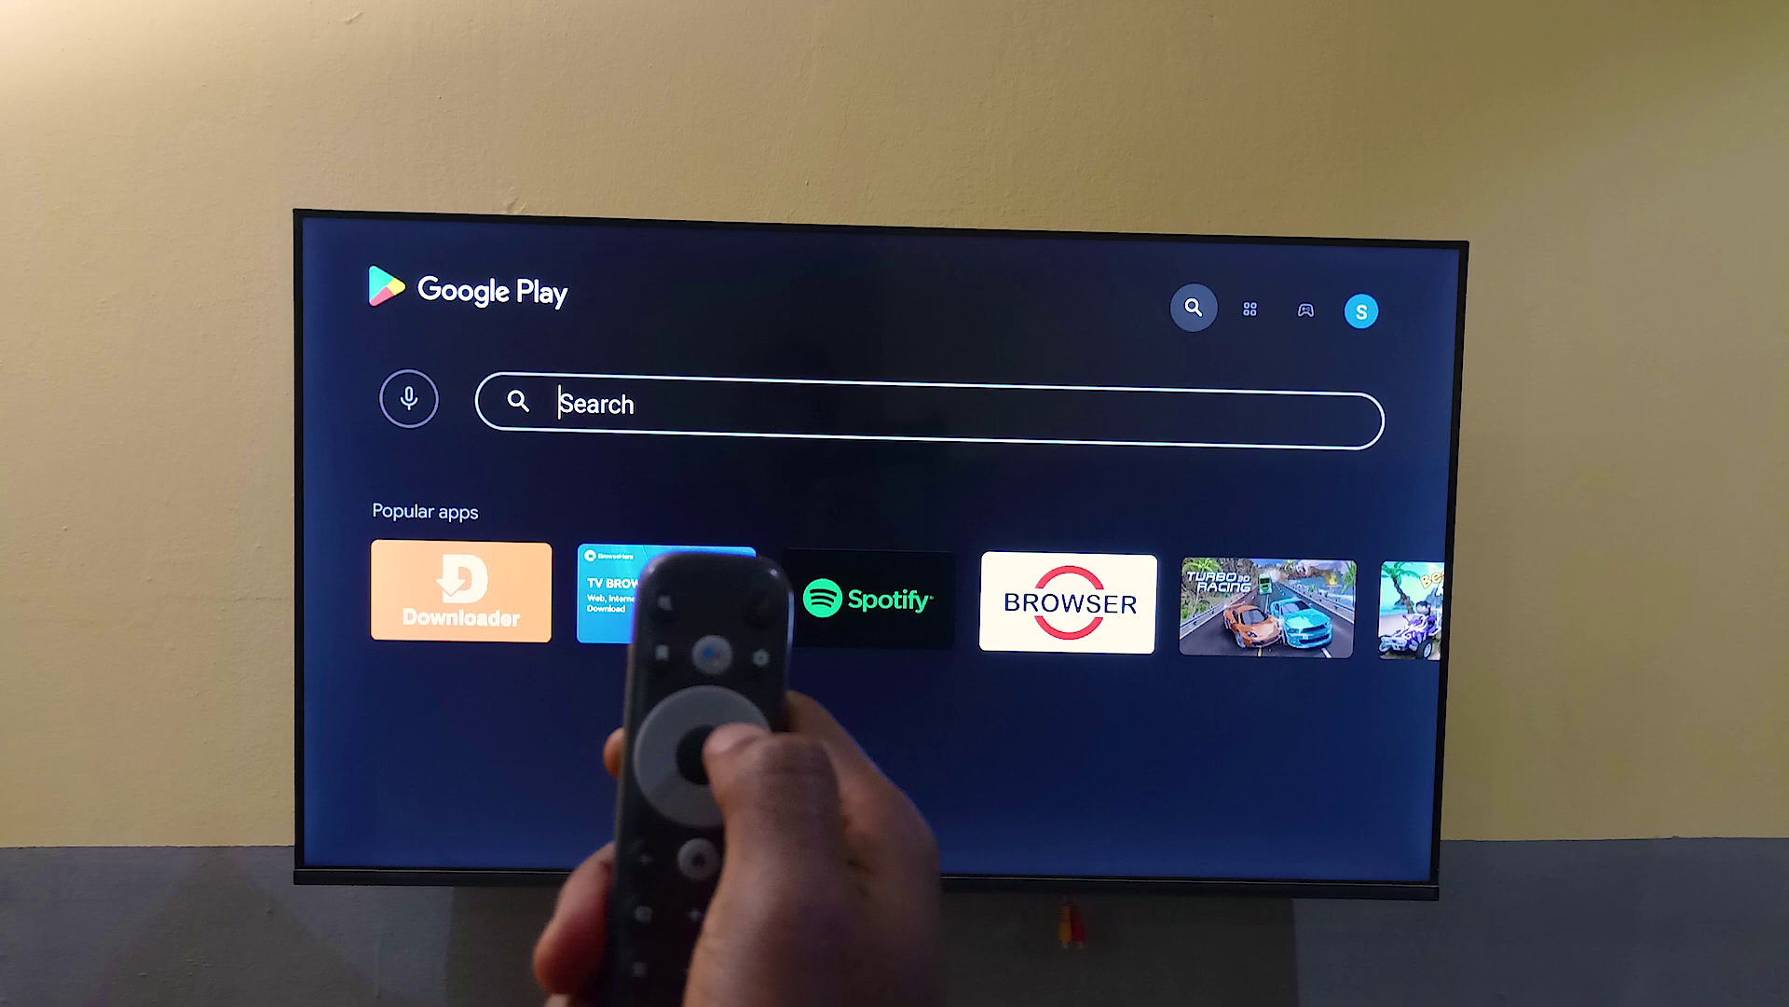
{"action": "type", "text": "s"}
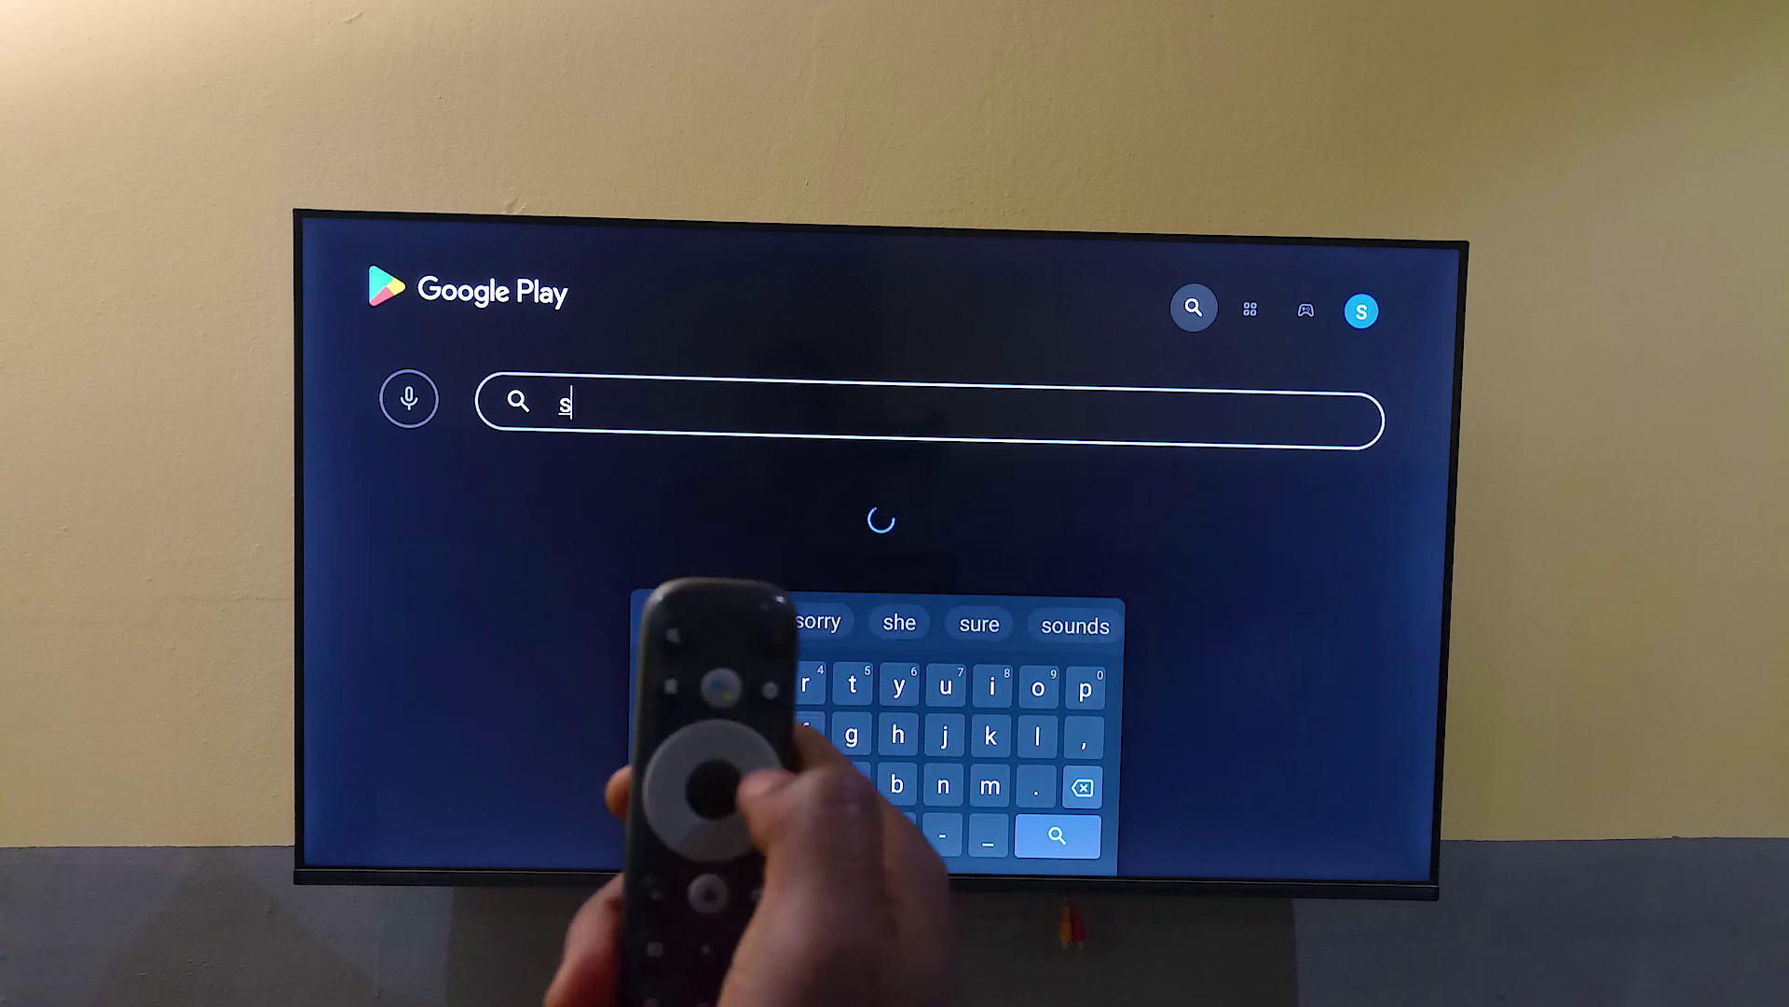
{"action": "type", "text": "end"}
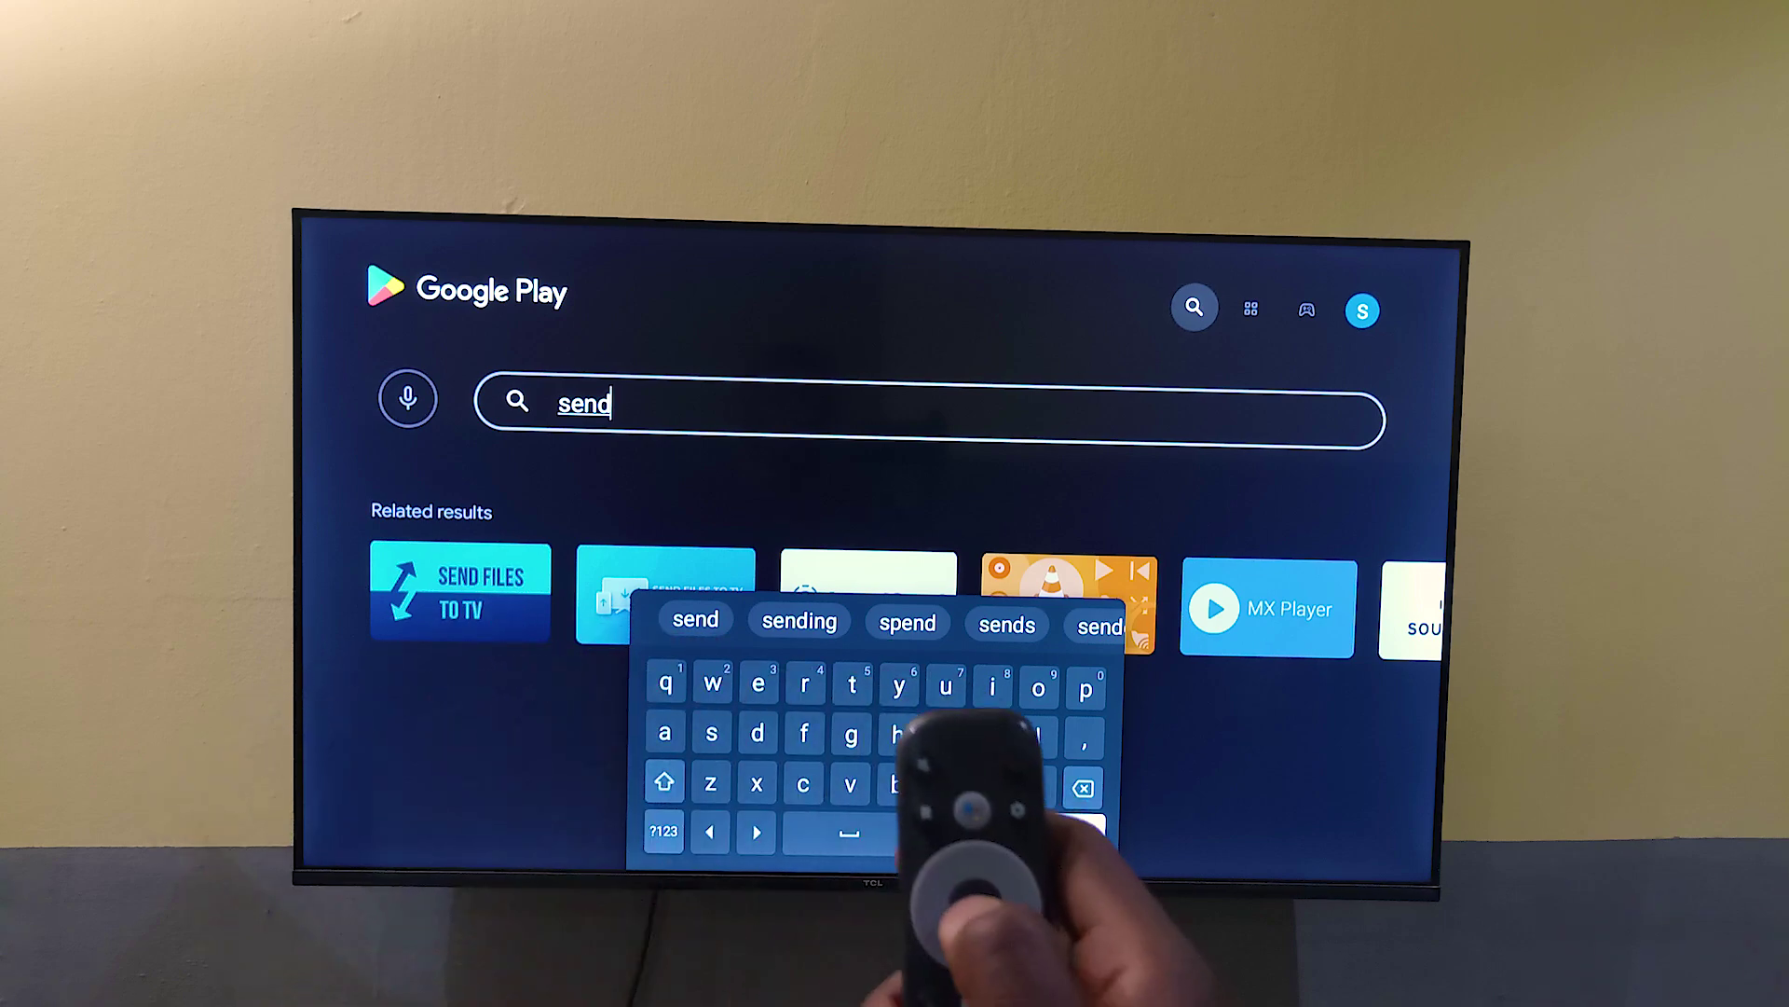
Open the Send files to TV search result and install it on the TV.
{"action": "key", "text": "Escape"}
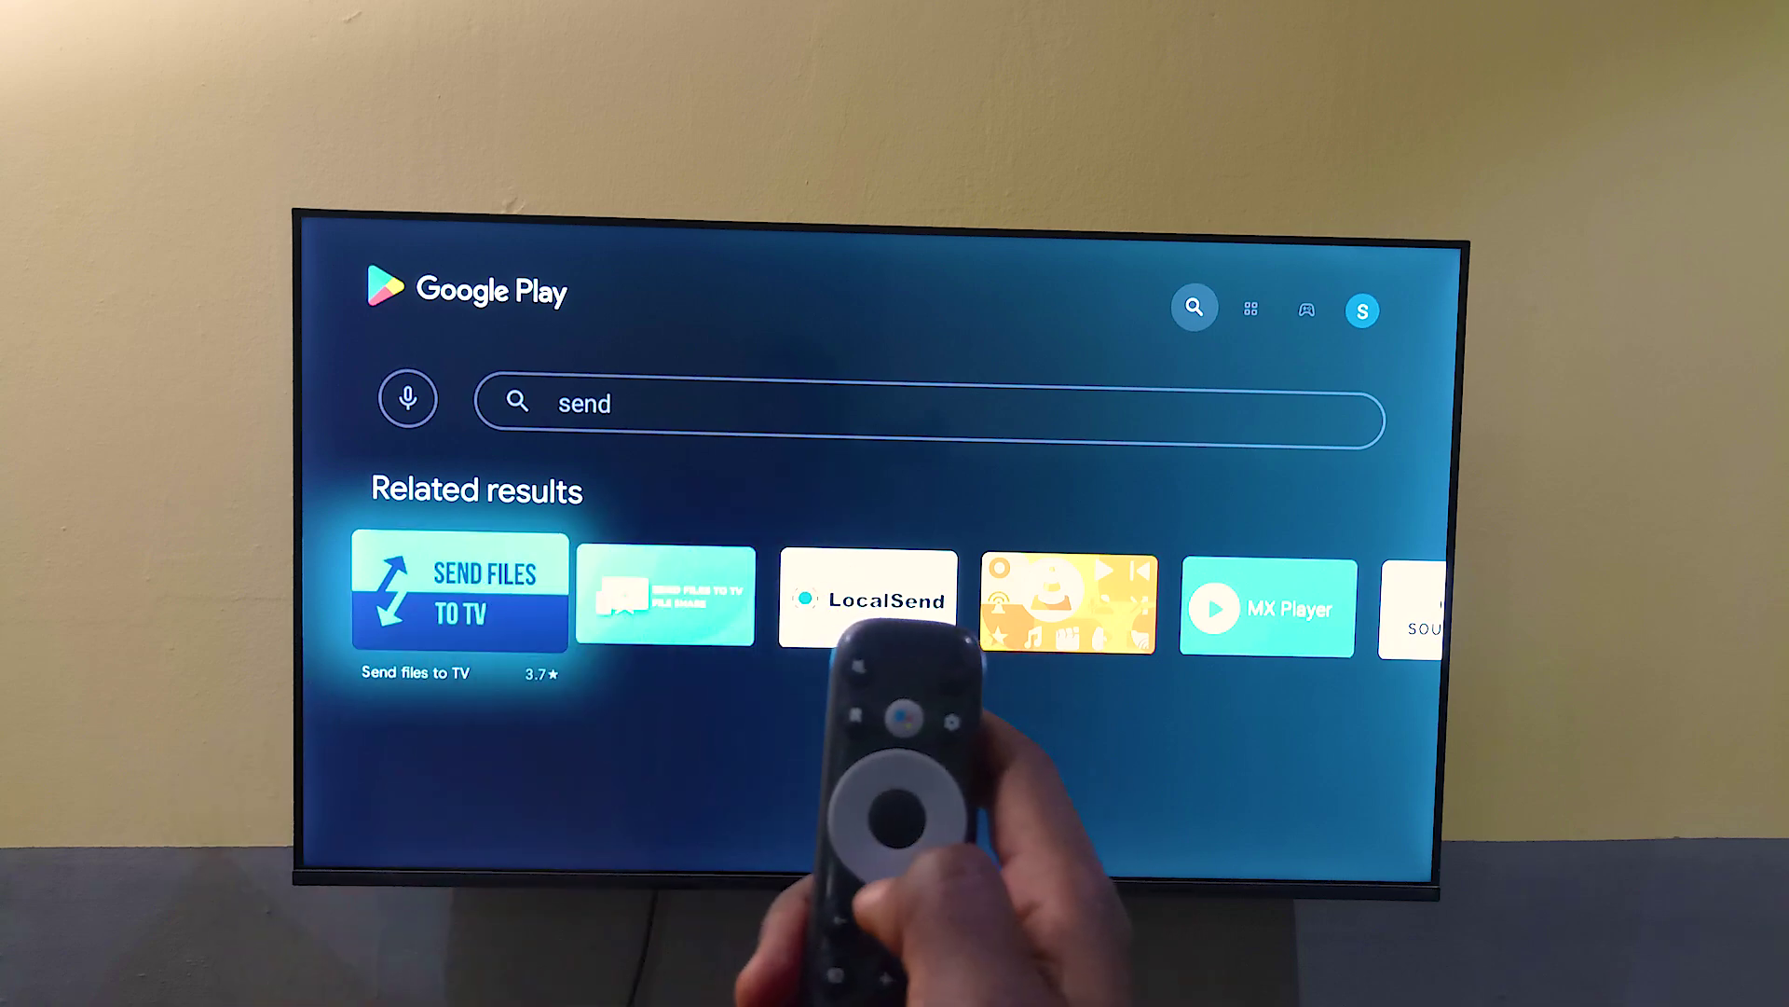
{"action": "key", "text": "Return"}
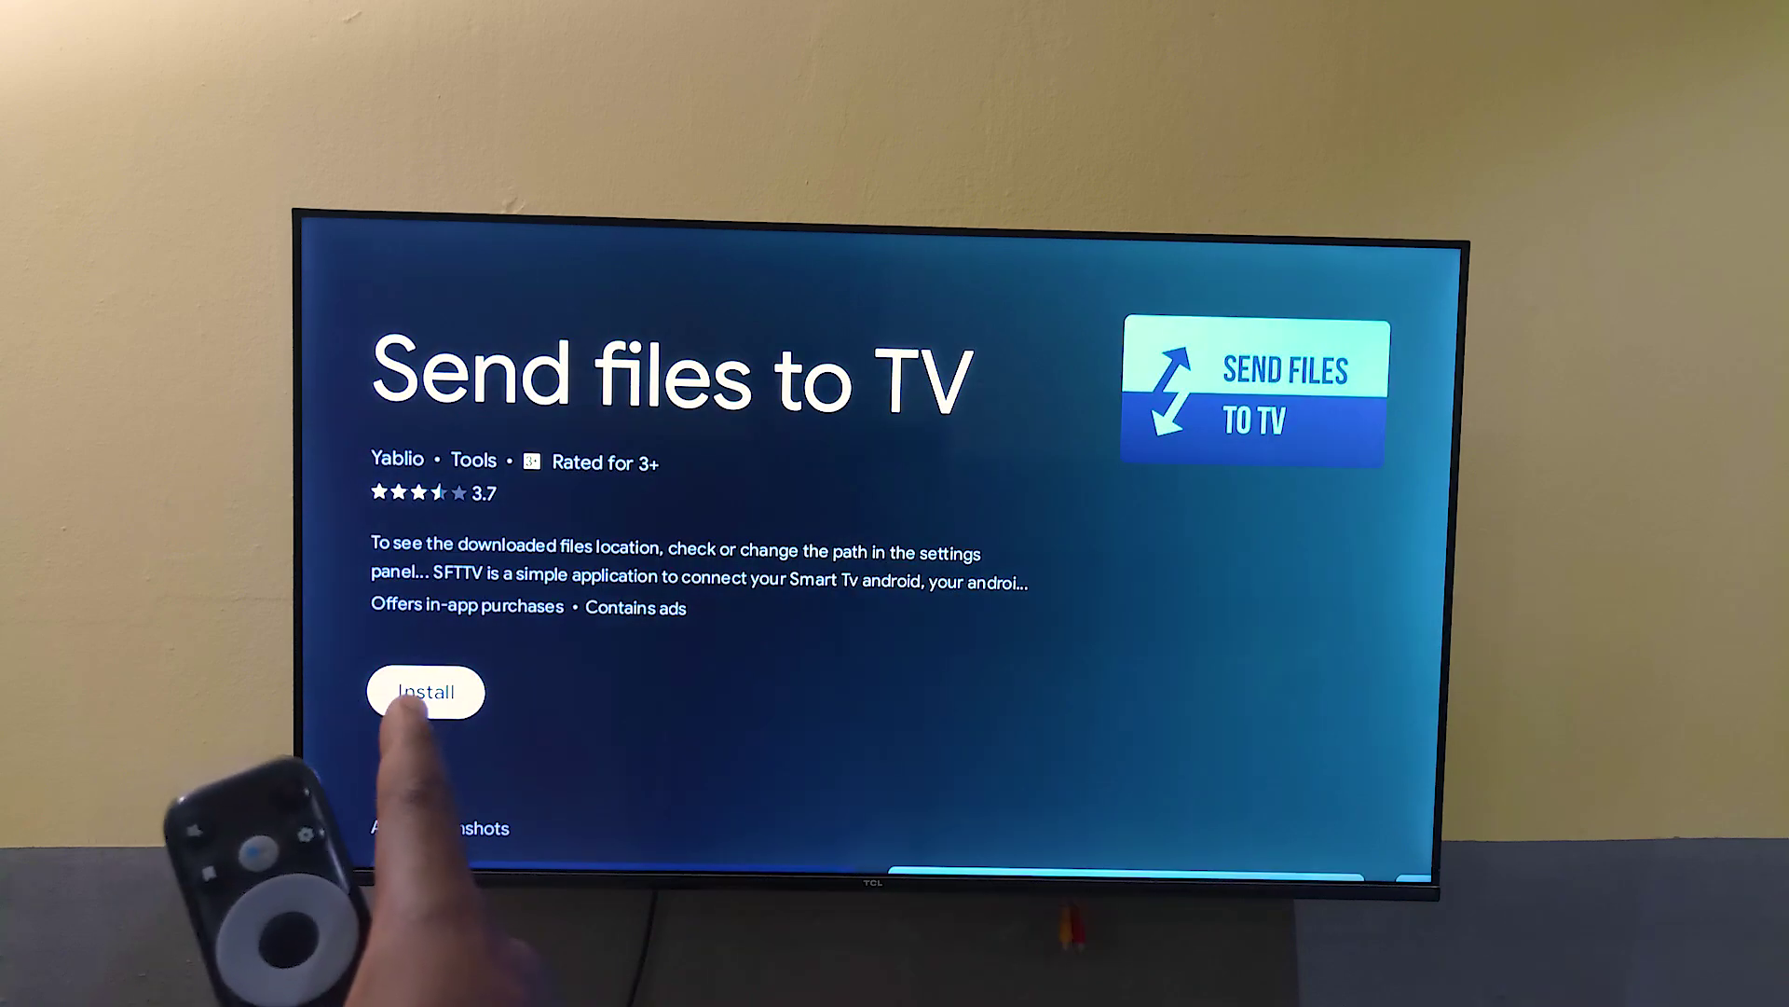
{"action": "key", "text": "Return"}
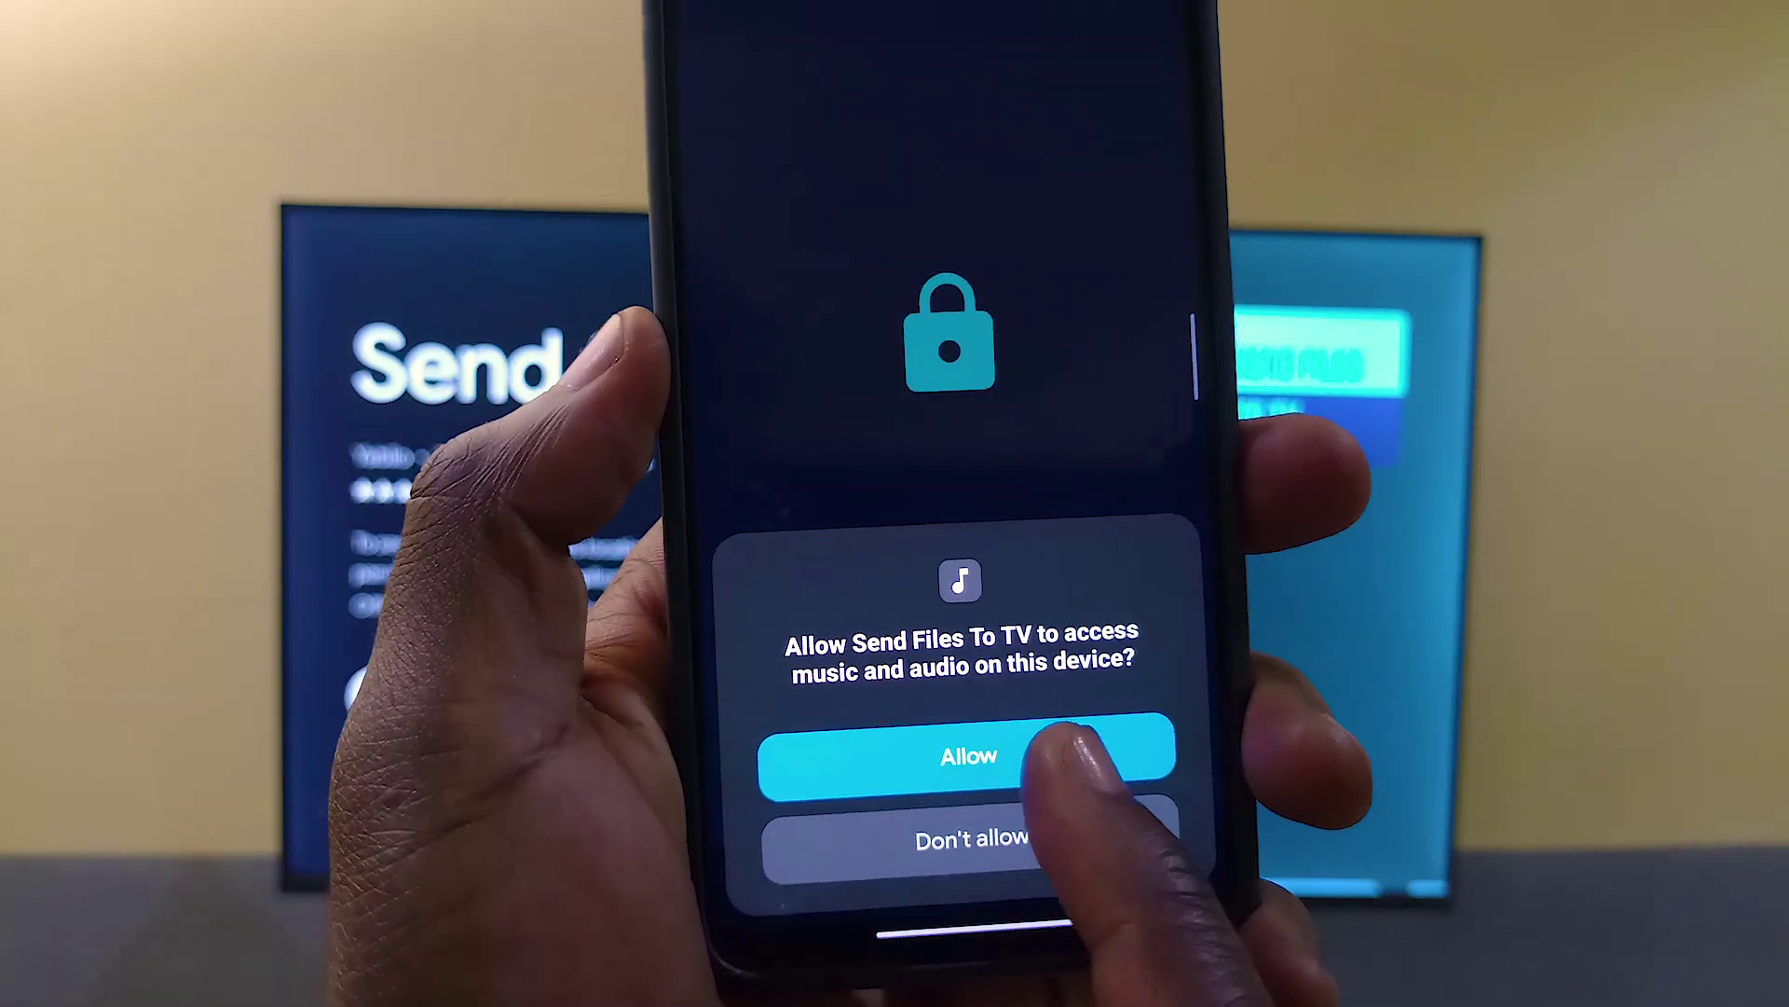
Grant the phone app music and audio, photo and video, and all-files access.
{"action": "left_click", "coordinate": [1042, 752]}
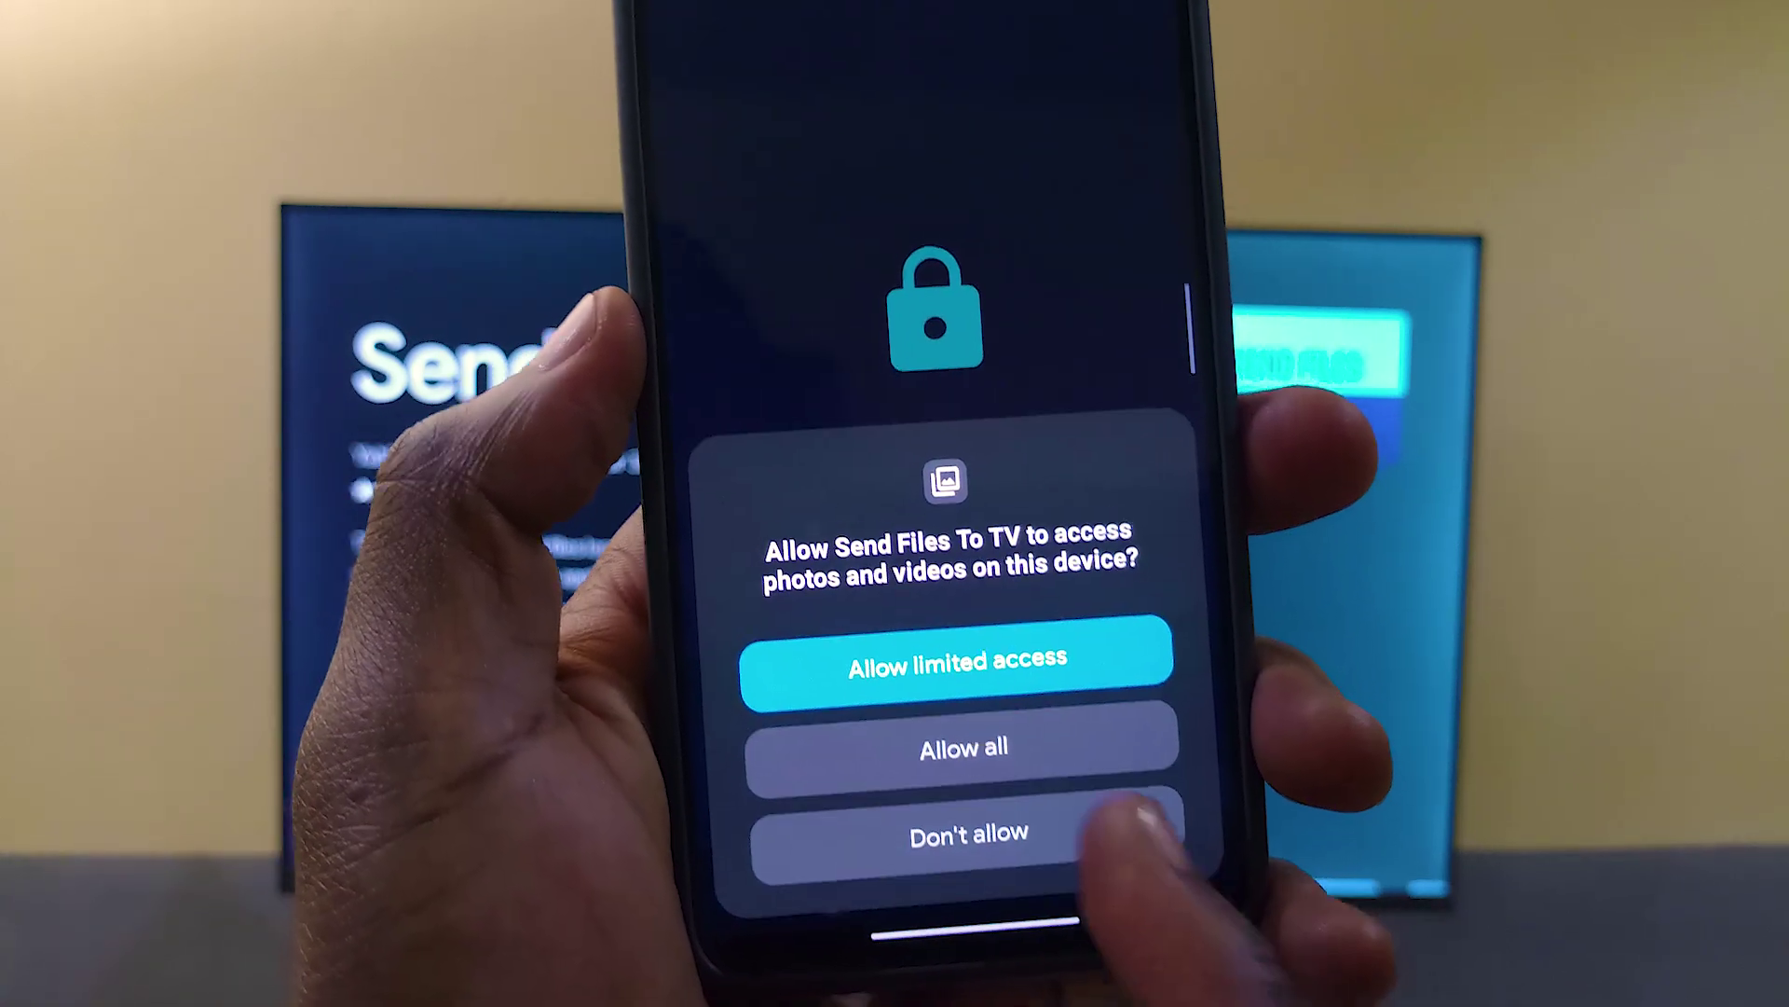
{"action": "left_click", "coordinate": [1027, 741]}
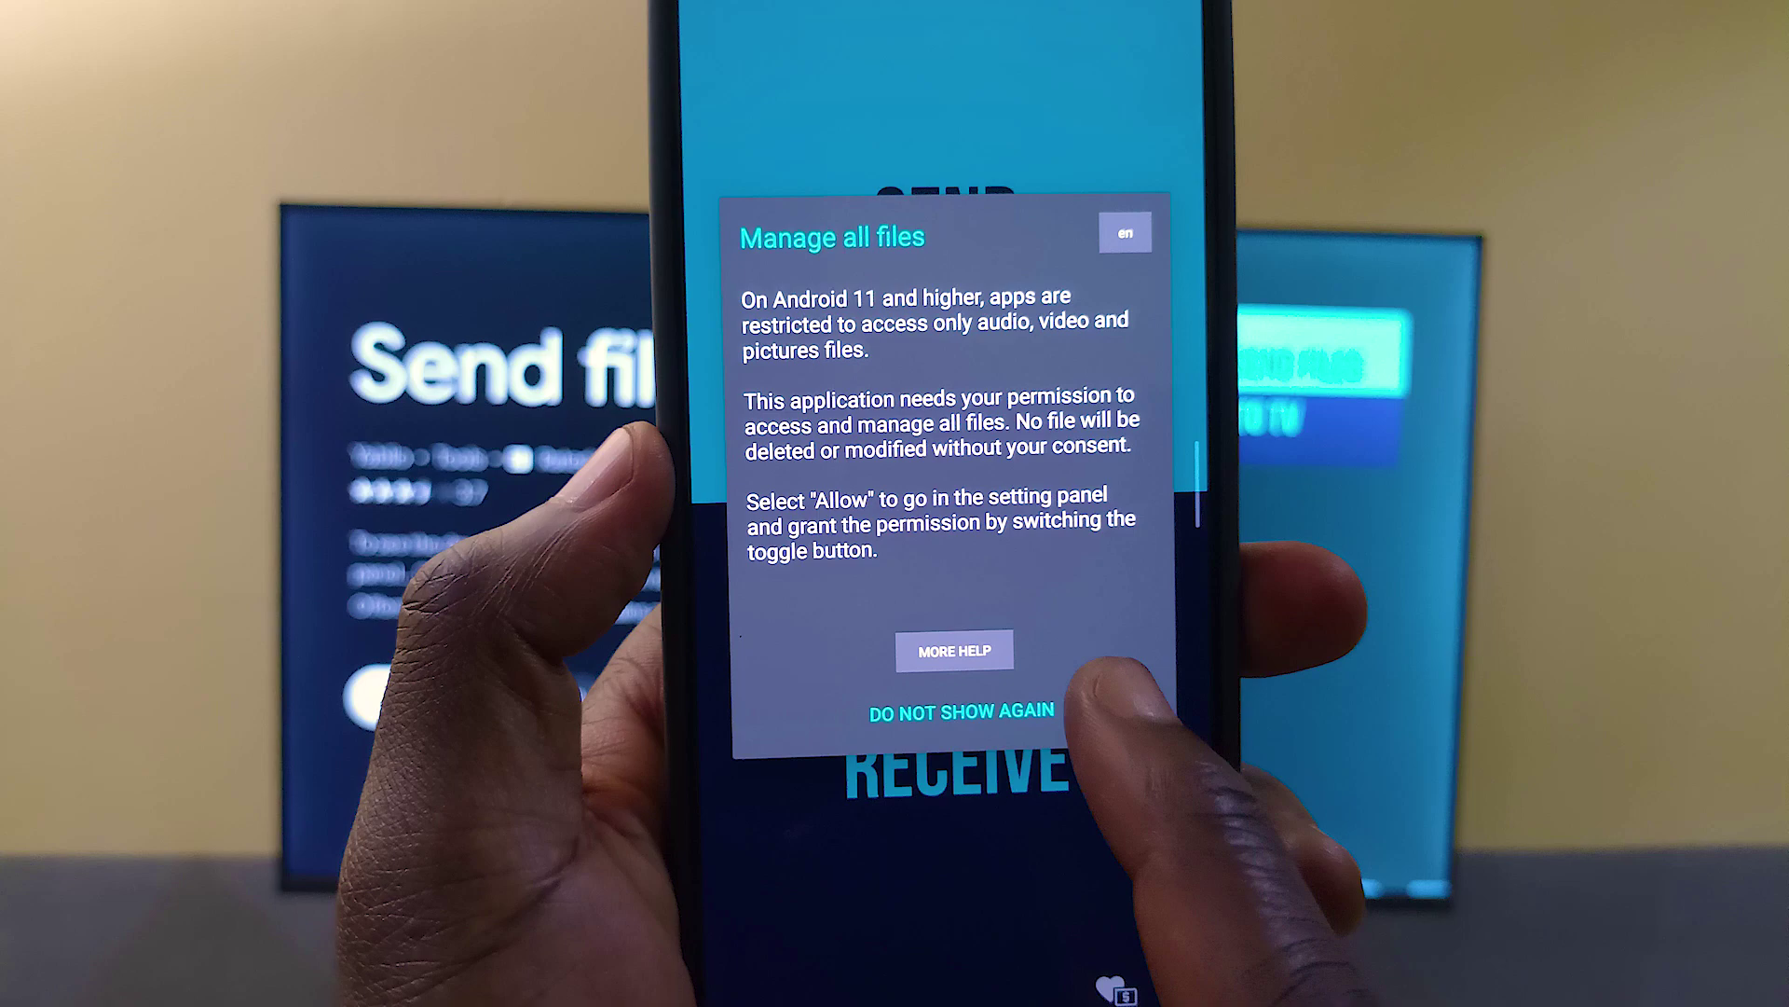
{"action": "left_click", "coordinate": [1049, 717]}
{"action": "left_click", "coordinate": [1076, 338]}
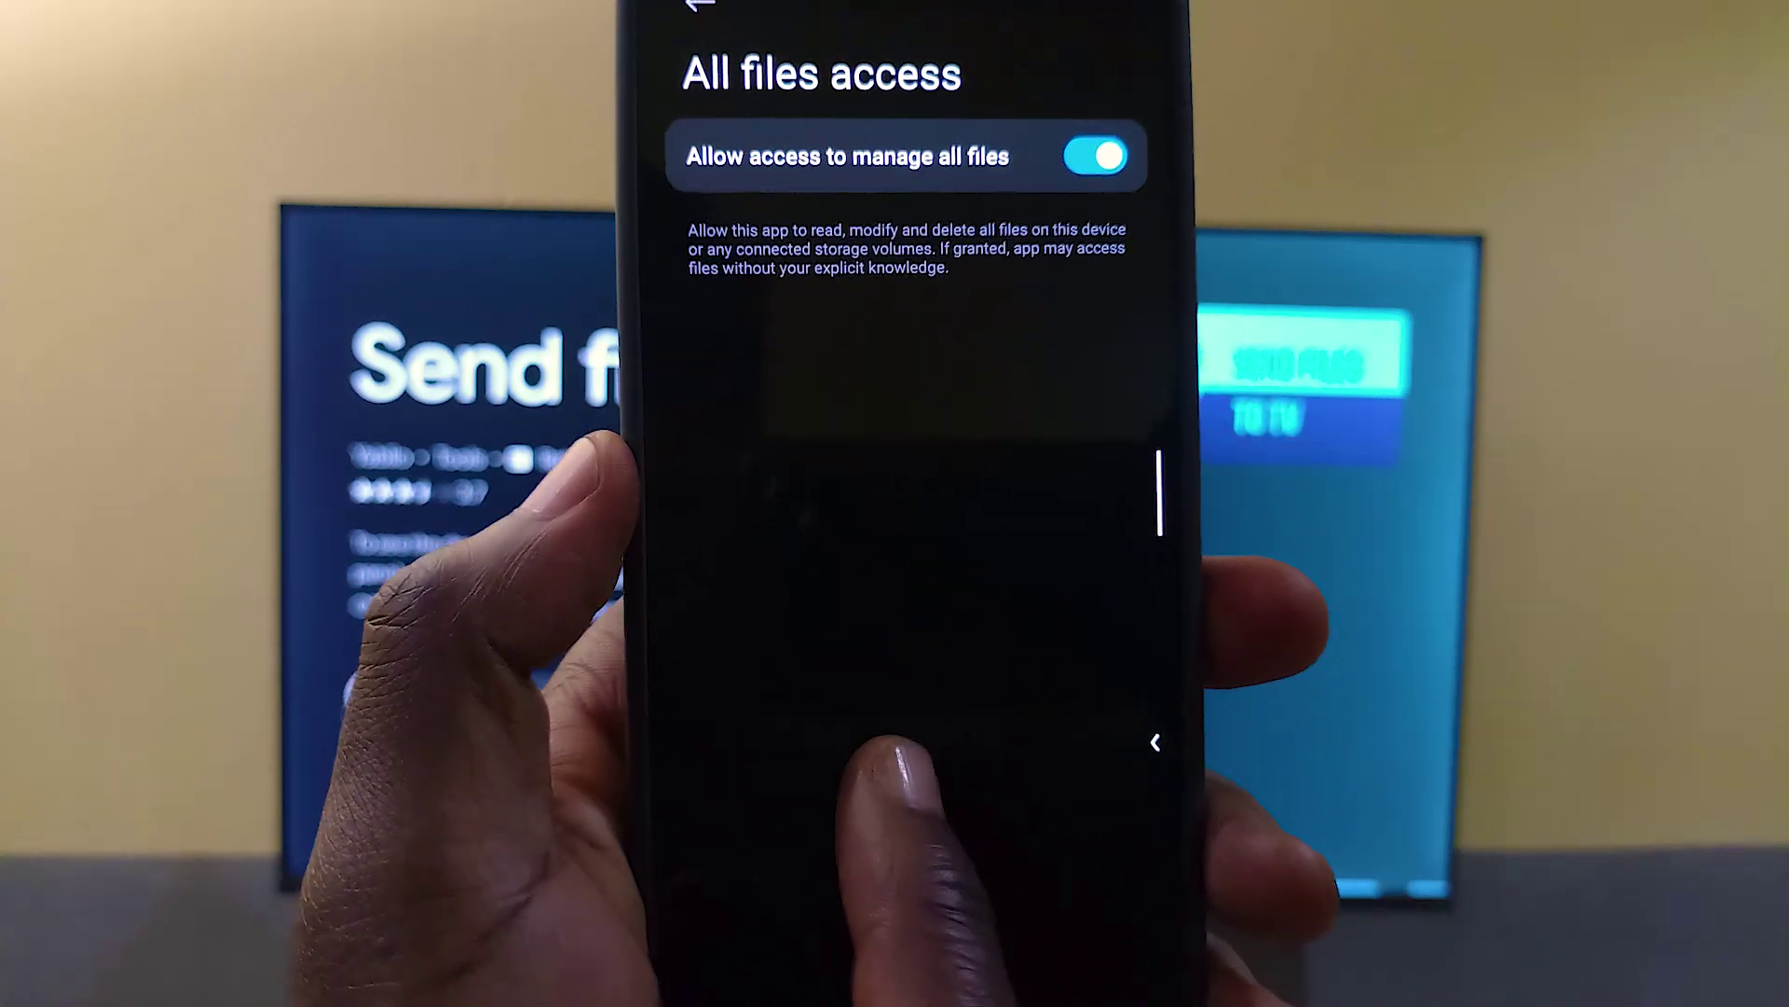
{"action": "left_click_drag", "start_coordinate": [1160, 742], "coordinate": [1091, 742]}
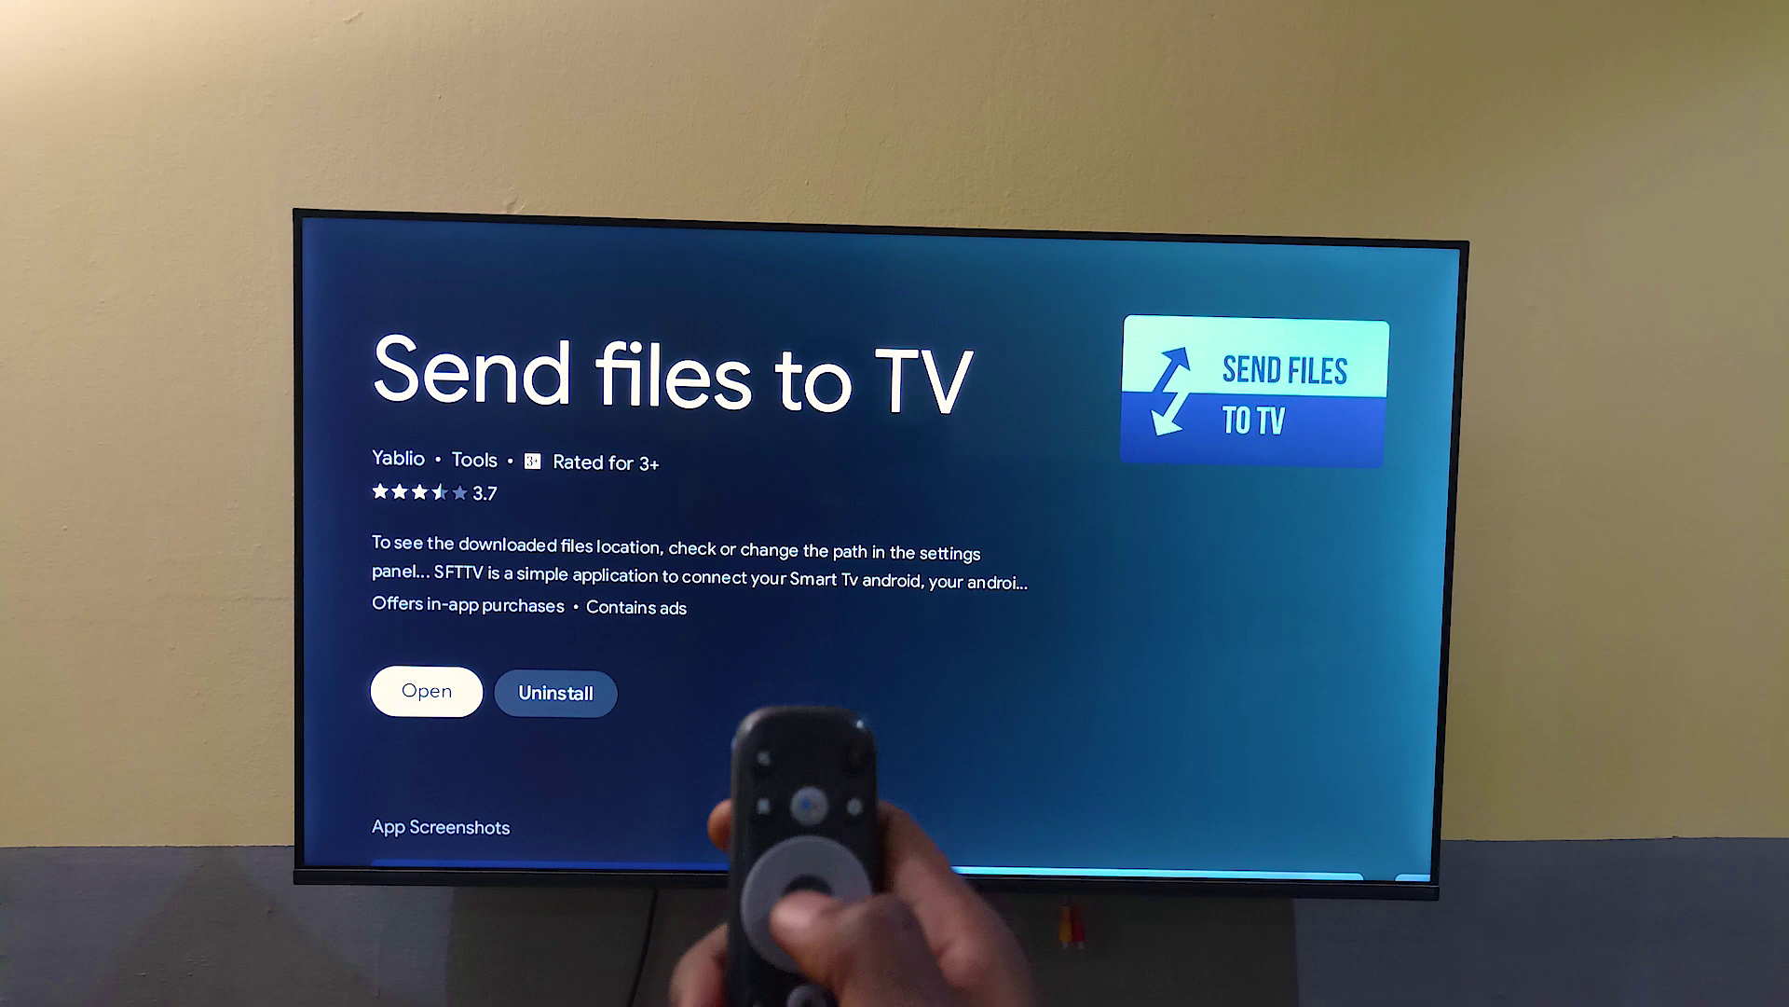
Launch Send files to TV on the TV and finish its introduction pages.
{"action": "key", "text": "Return"}
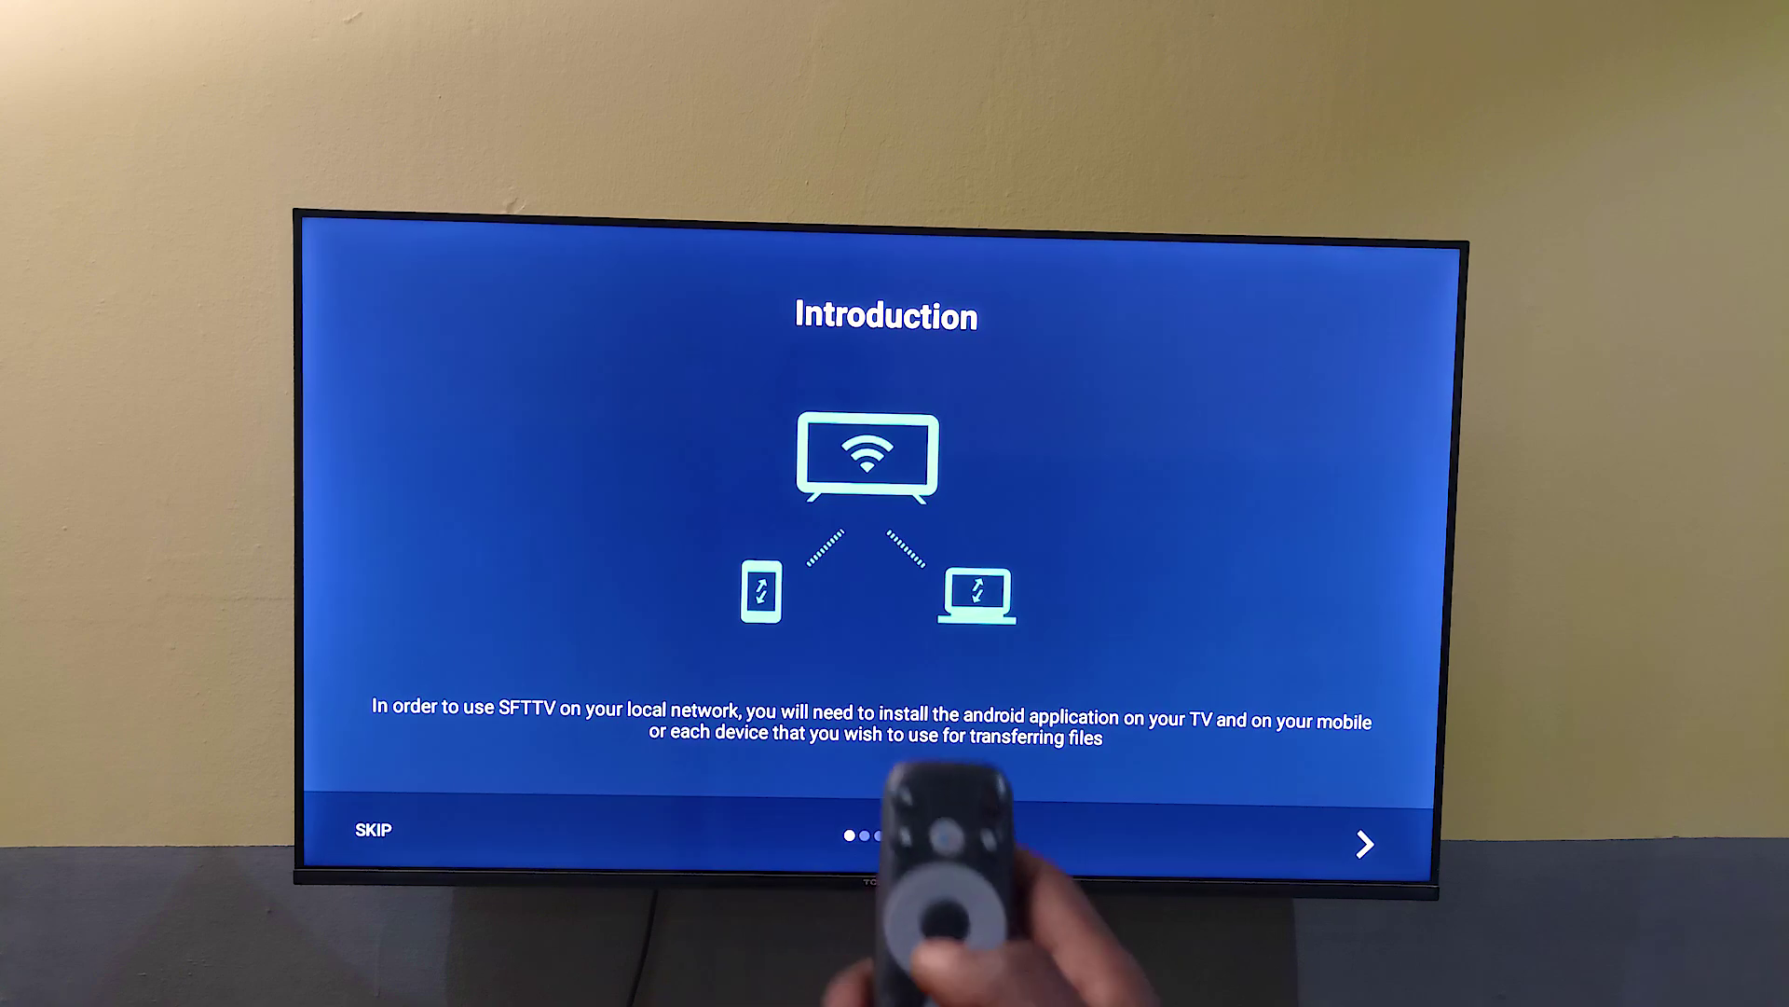
{"action": "key", "text": "Return"}
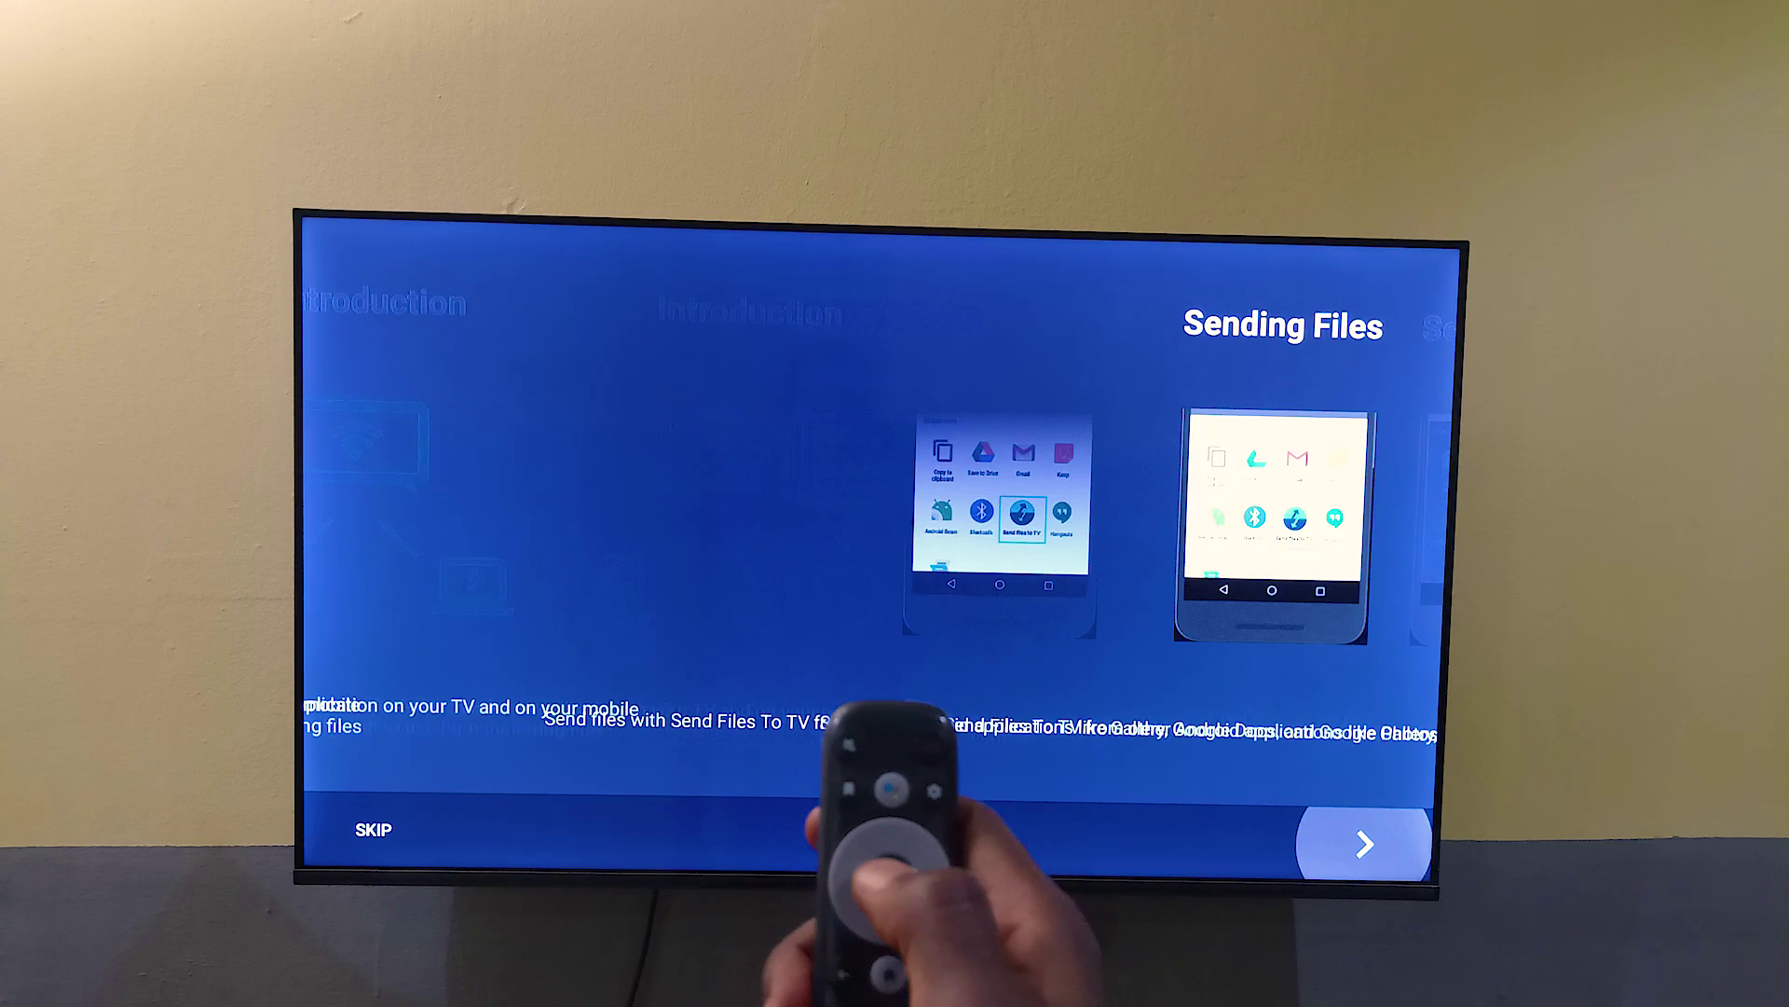
{"action": "key", "text": "Return"}
{"action": "key", "text": "Left"}
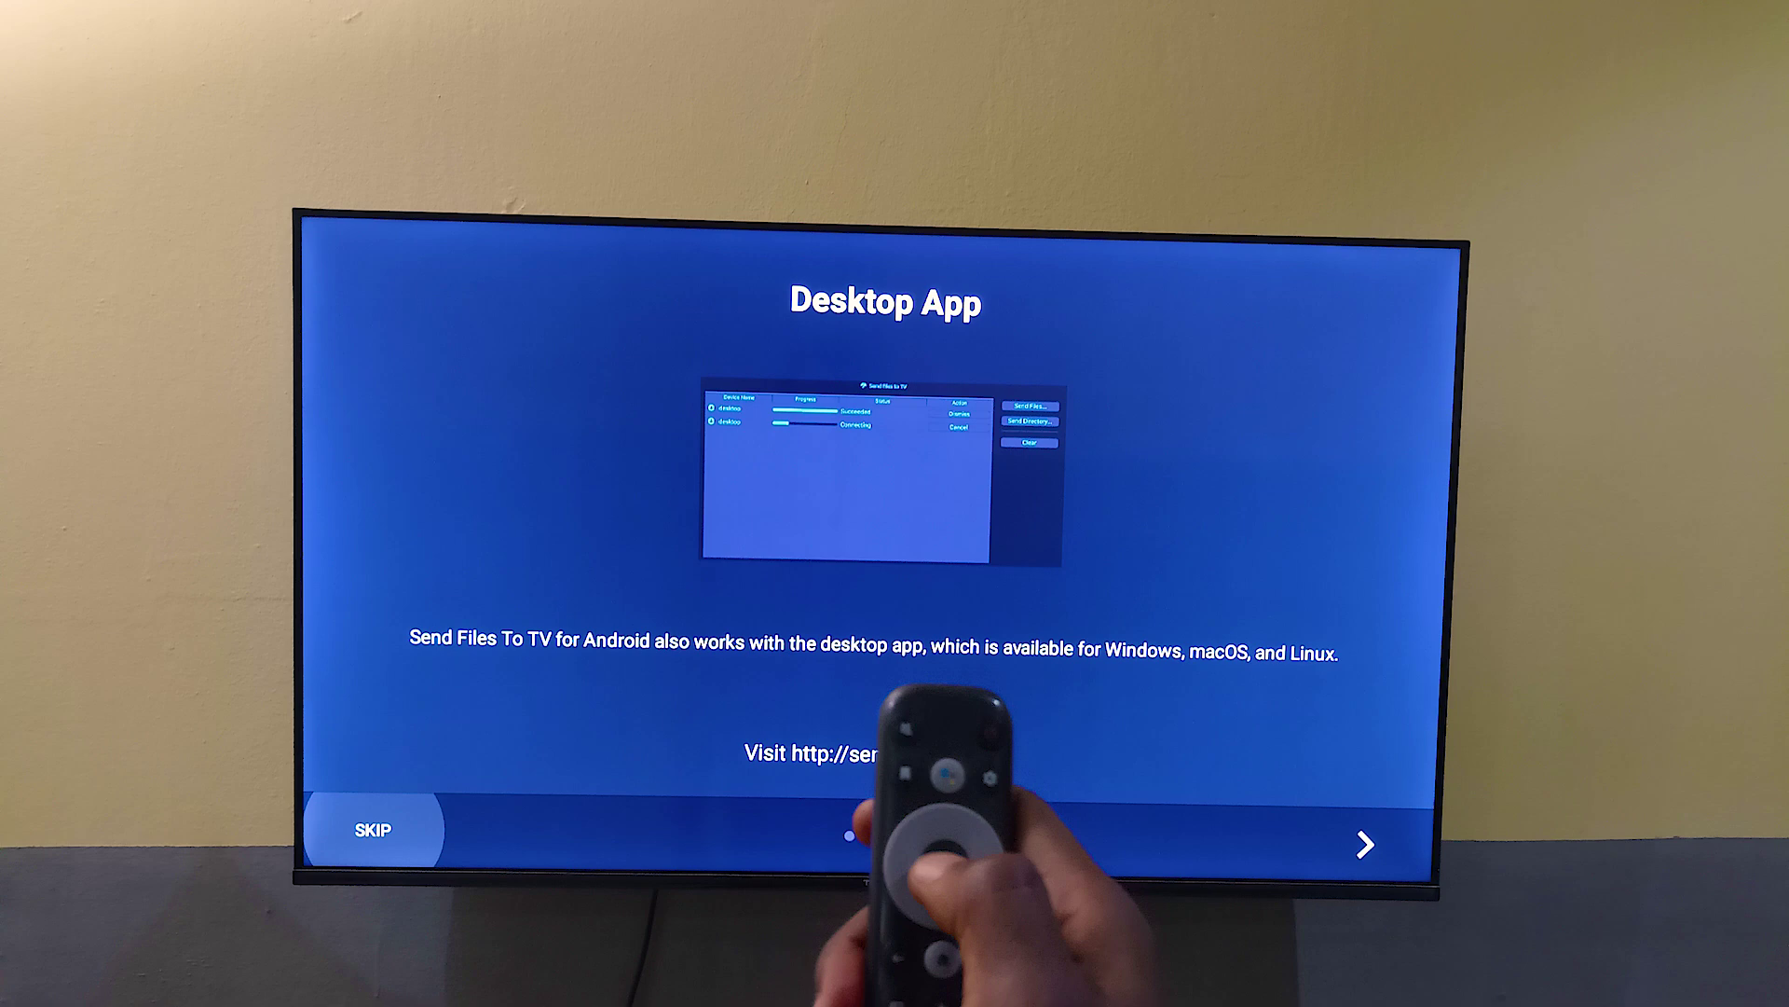
{"action": "key", "text": "Return"}
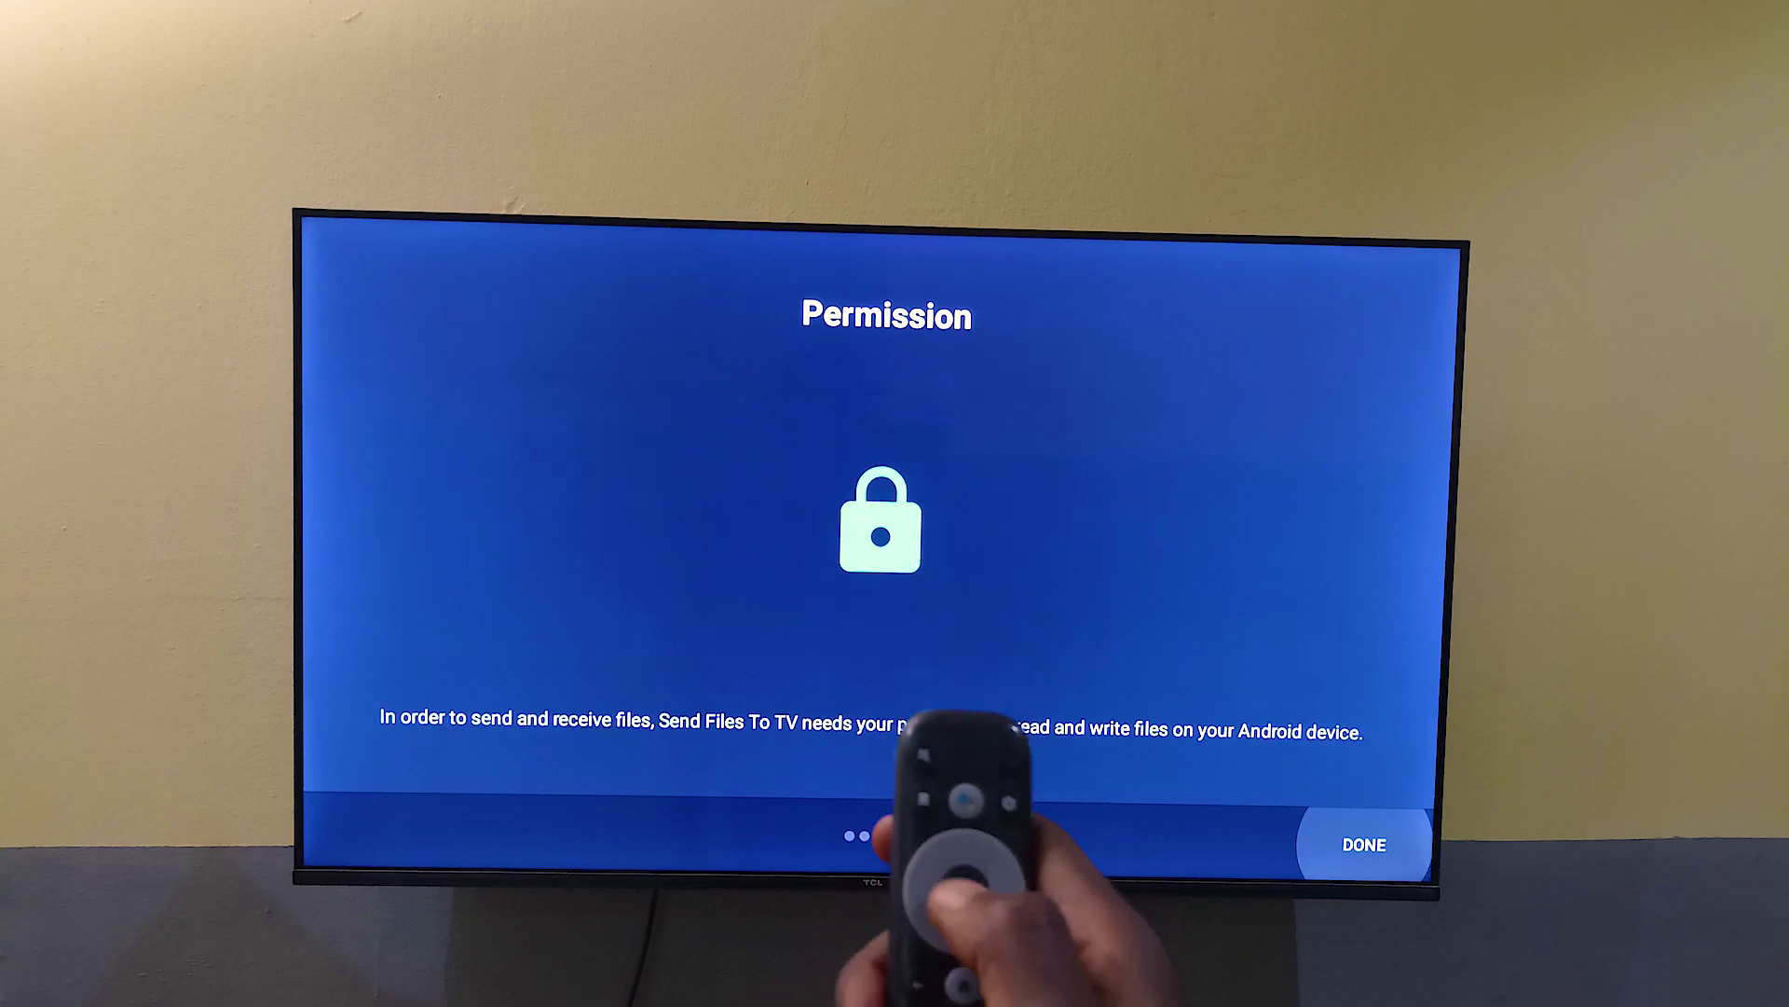
{"action": "key", "text": "Return"}
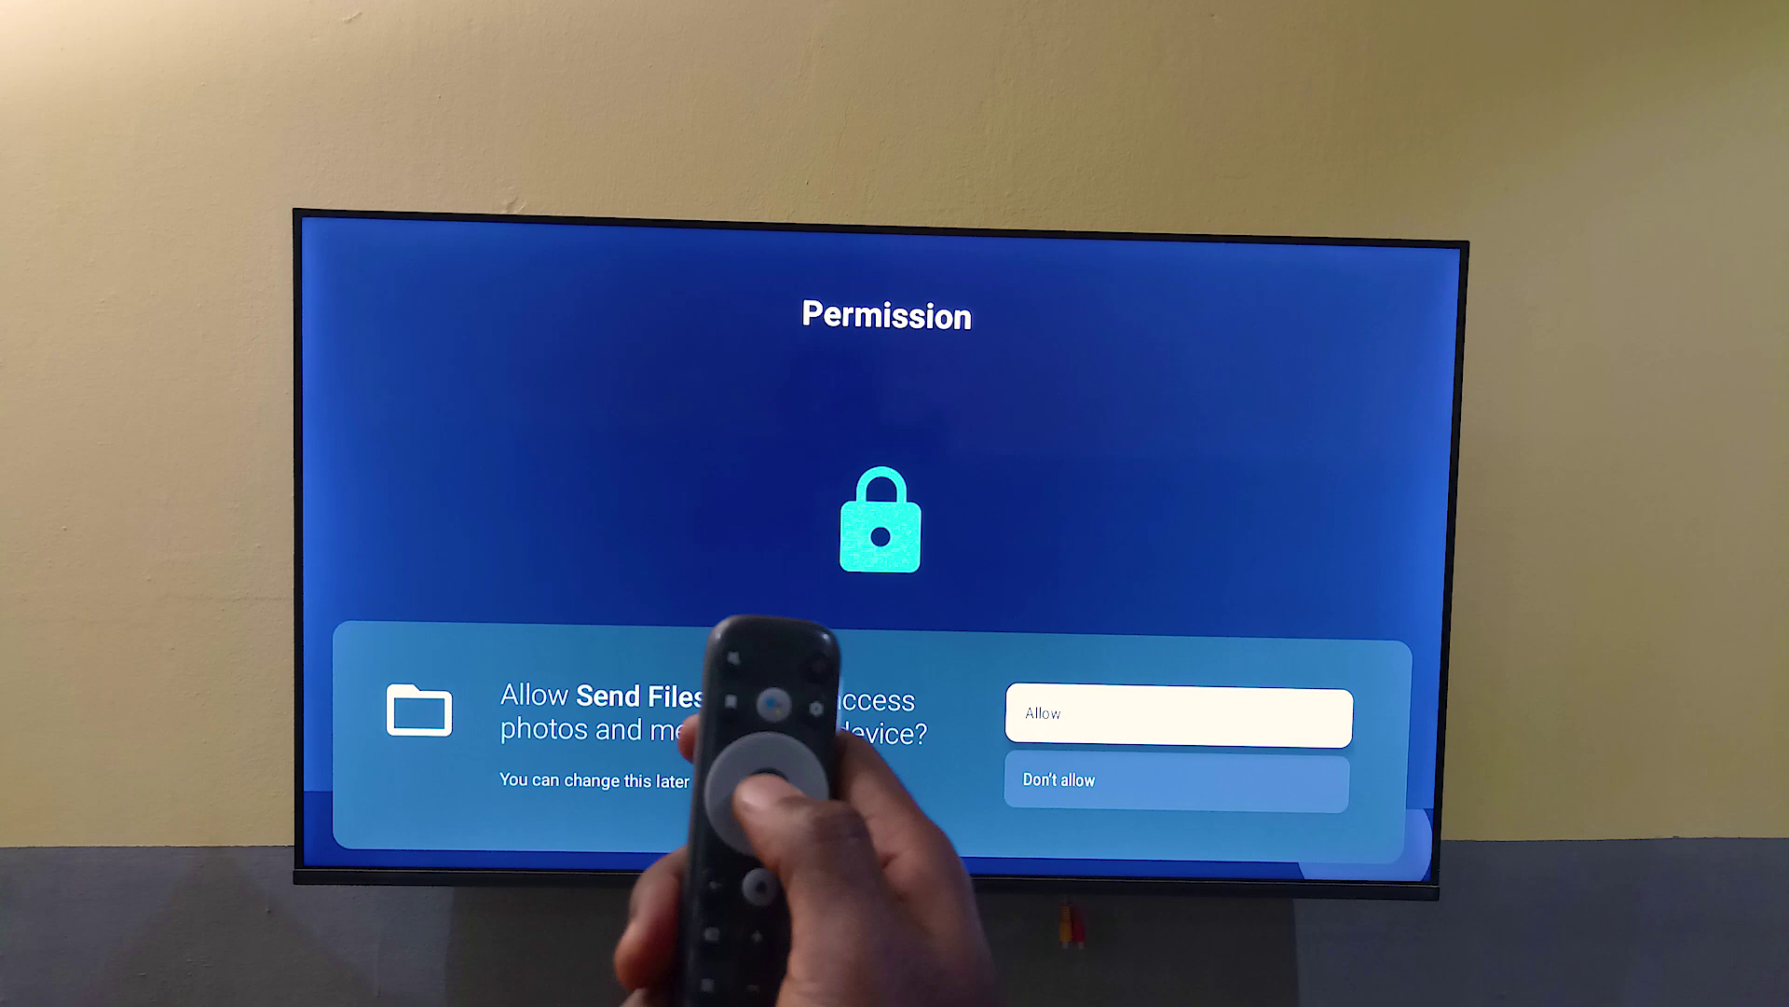
Allow photo and media access, then dismiss the Manage all files notice.
{"action": "key", "text": "Return"}
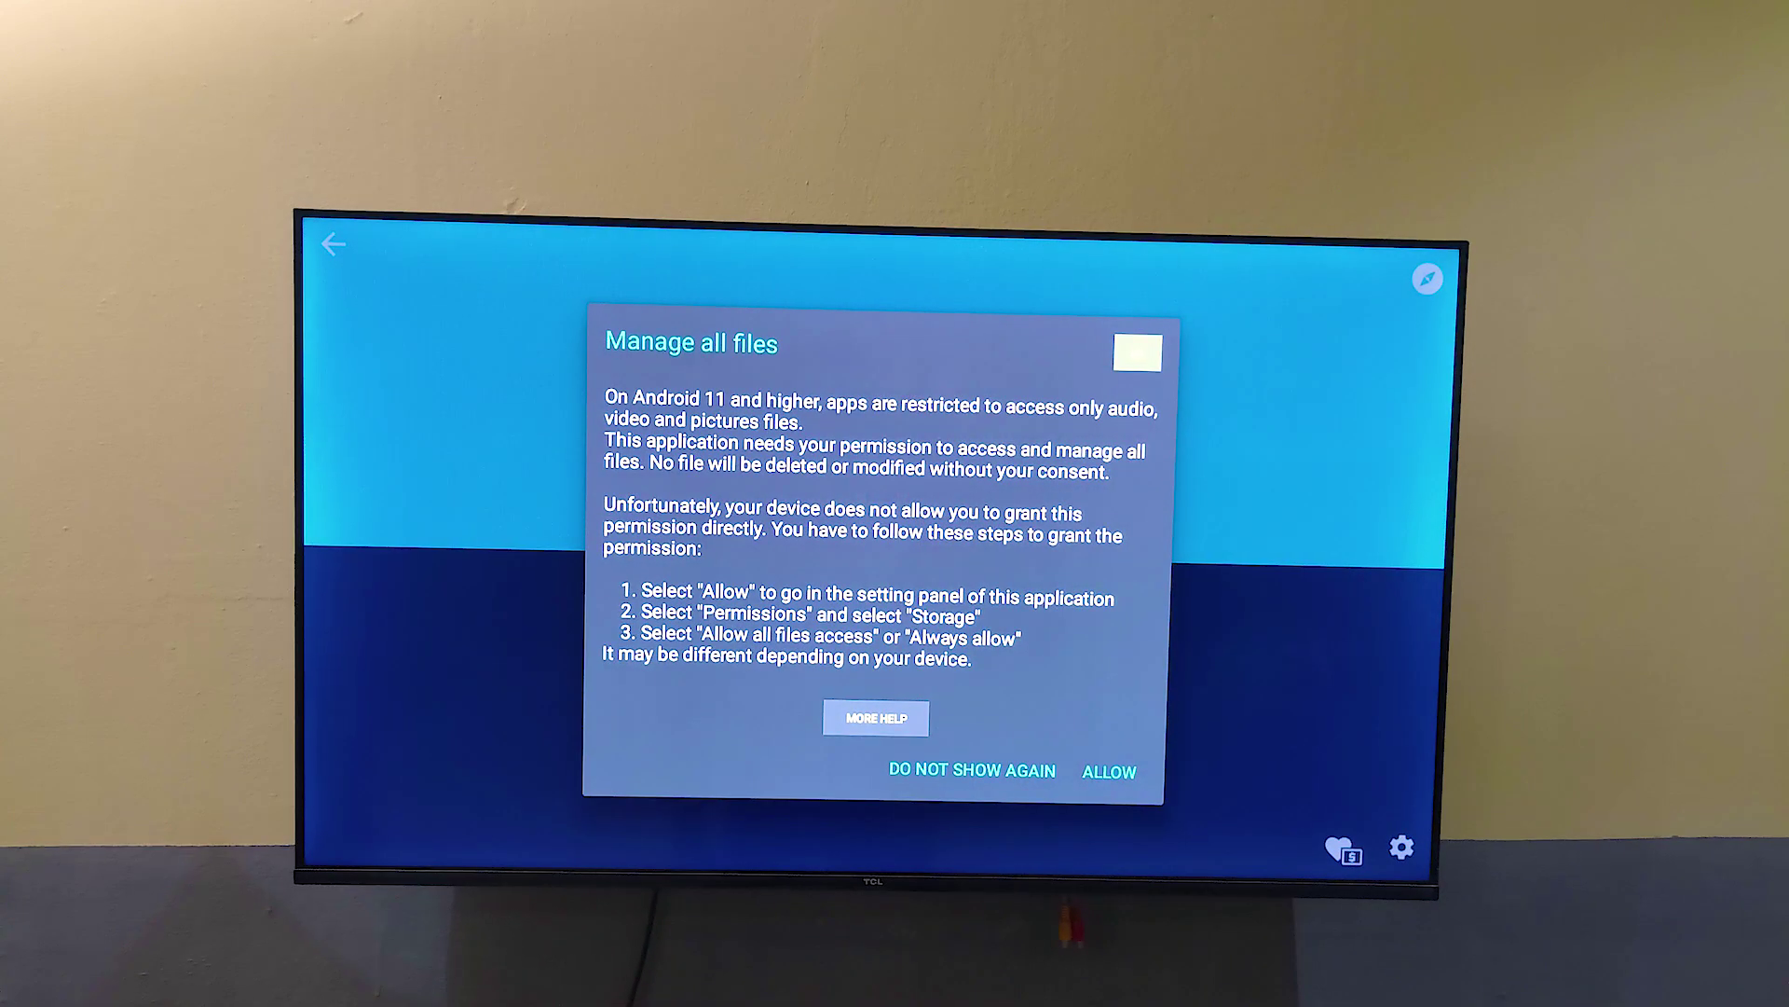
{"action": "key", "text": "Down"}
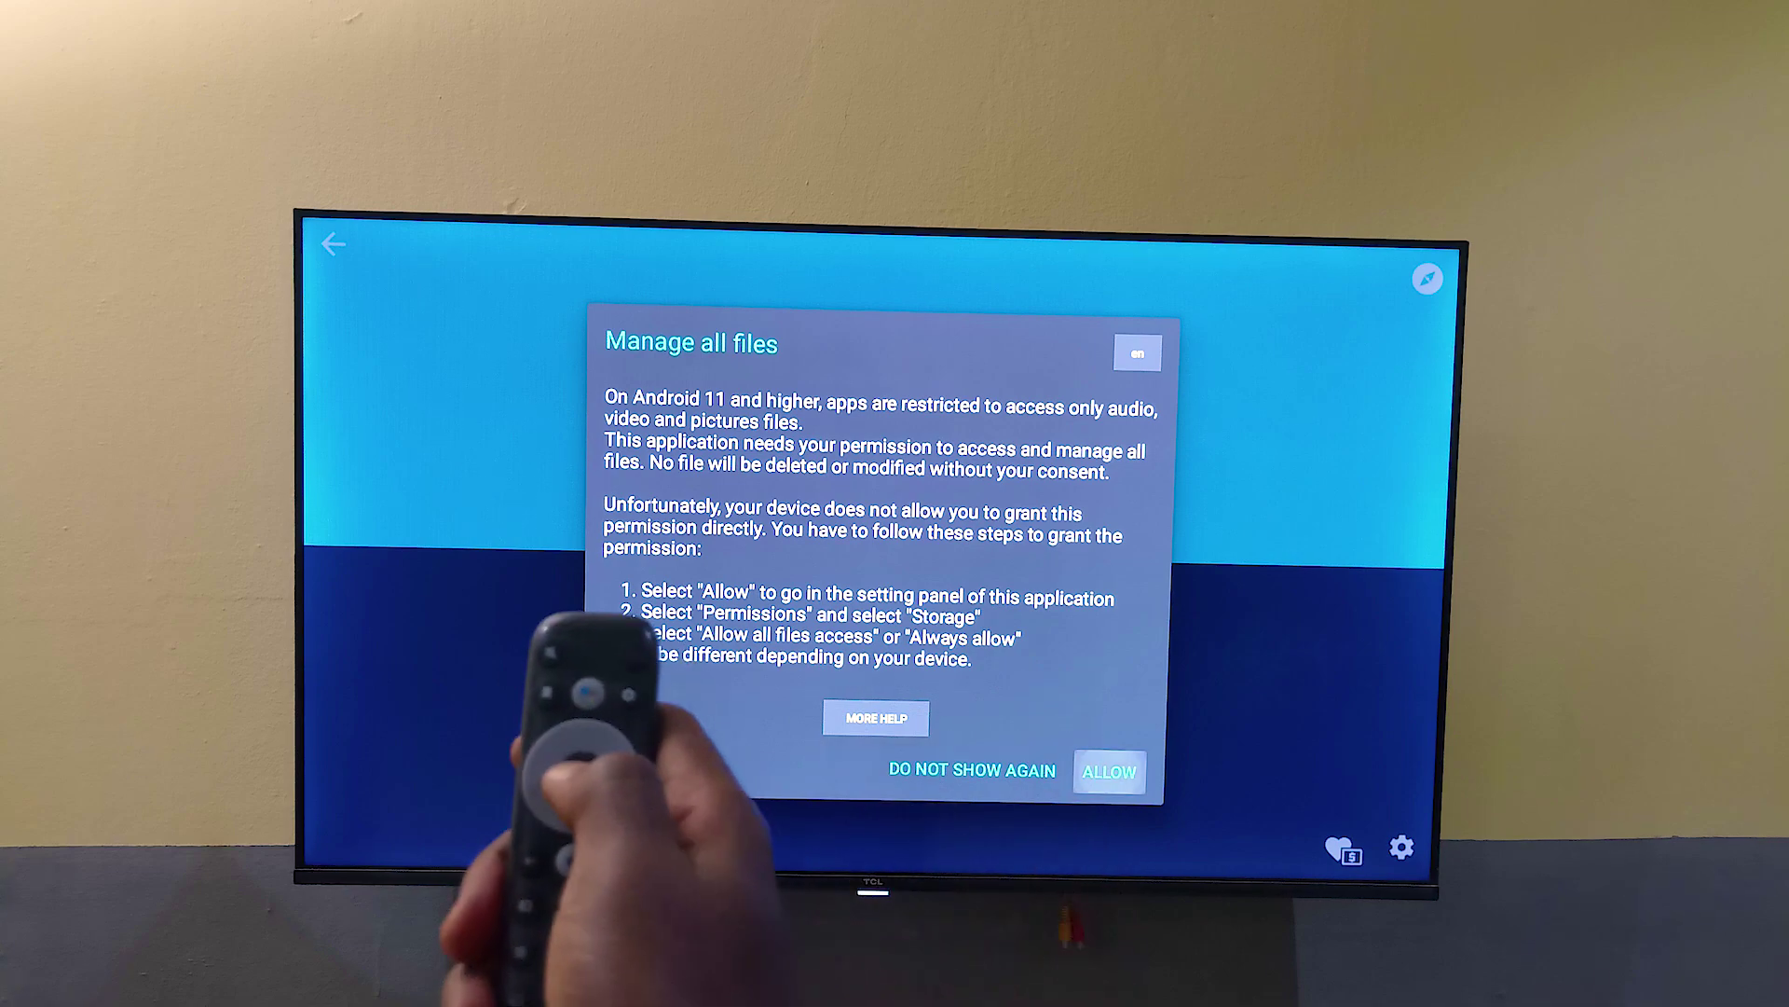
{"action": "key", "text": "Escape"}
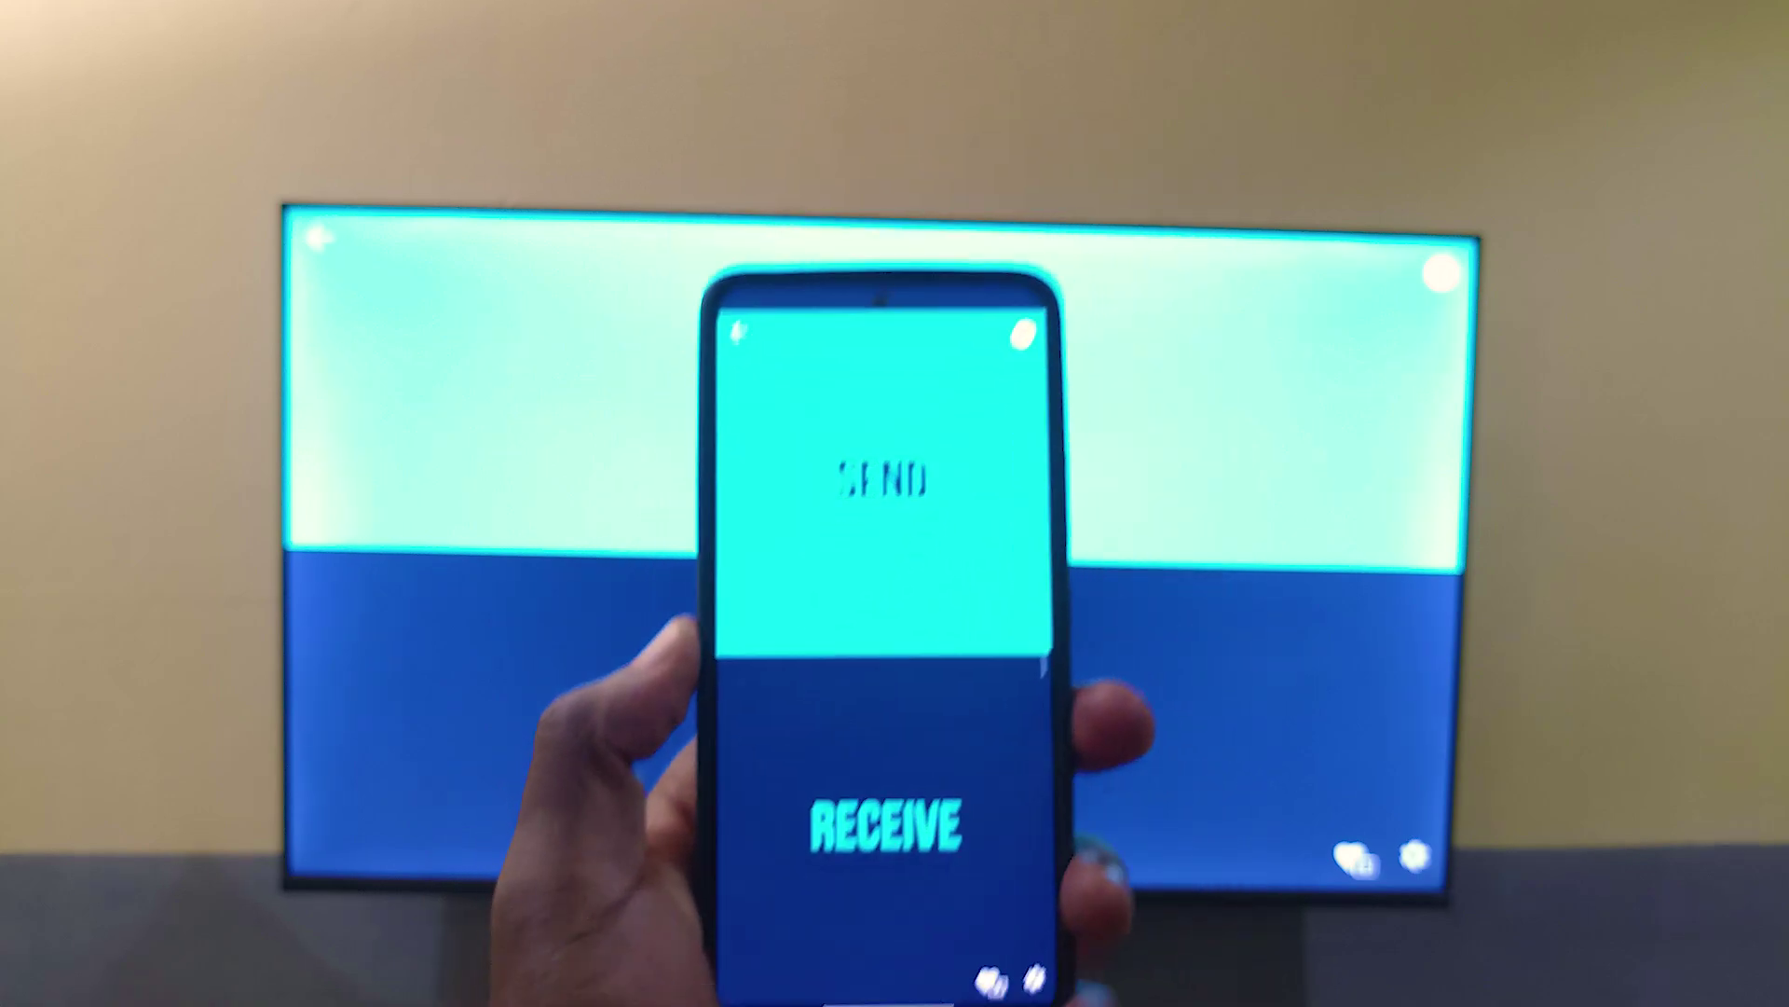
In send mode on the phone, tick the Camera photos and confirm the selection.
{"action": "left_click", "coordinate": [971, 468]}
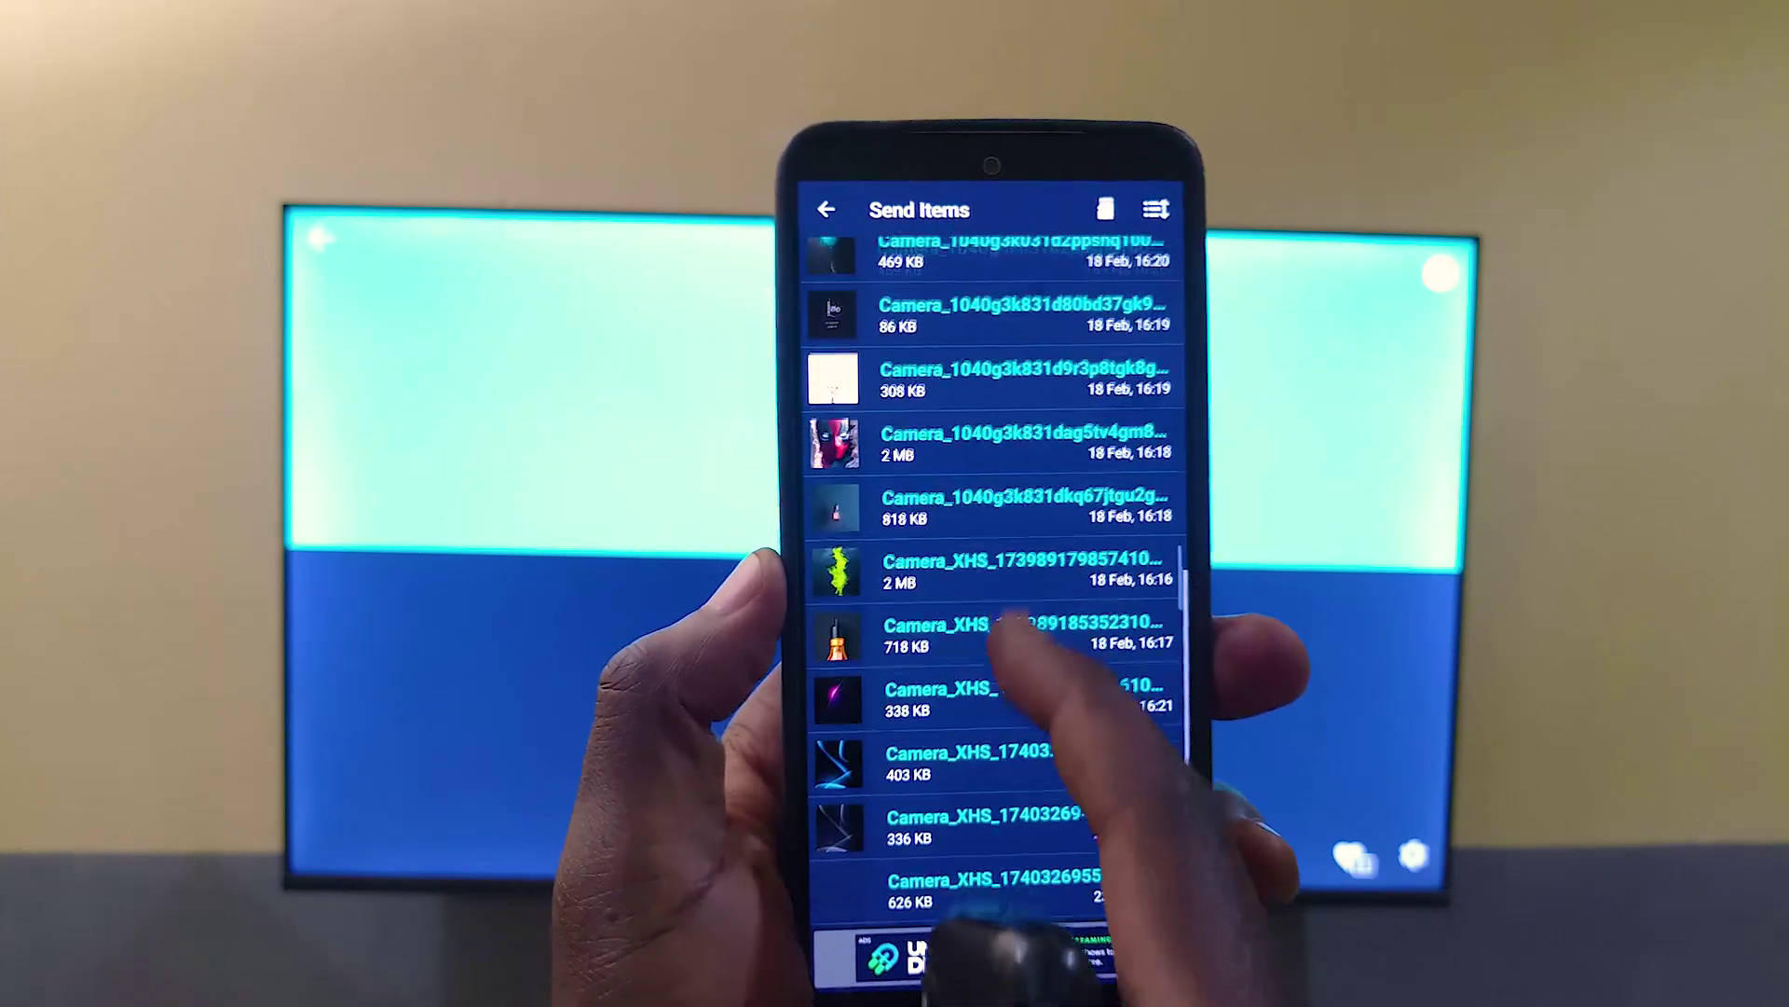
{"action": "scroll", "coordinate": [1048, 587], "scroll_direction": "up", "scroll_amount": 3}
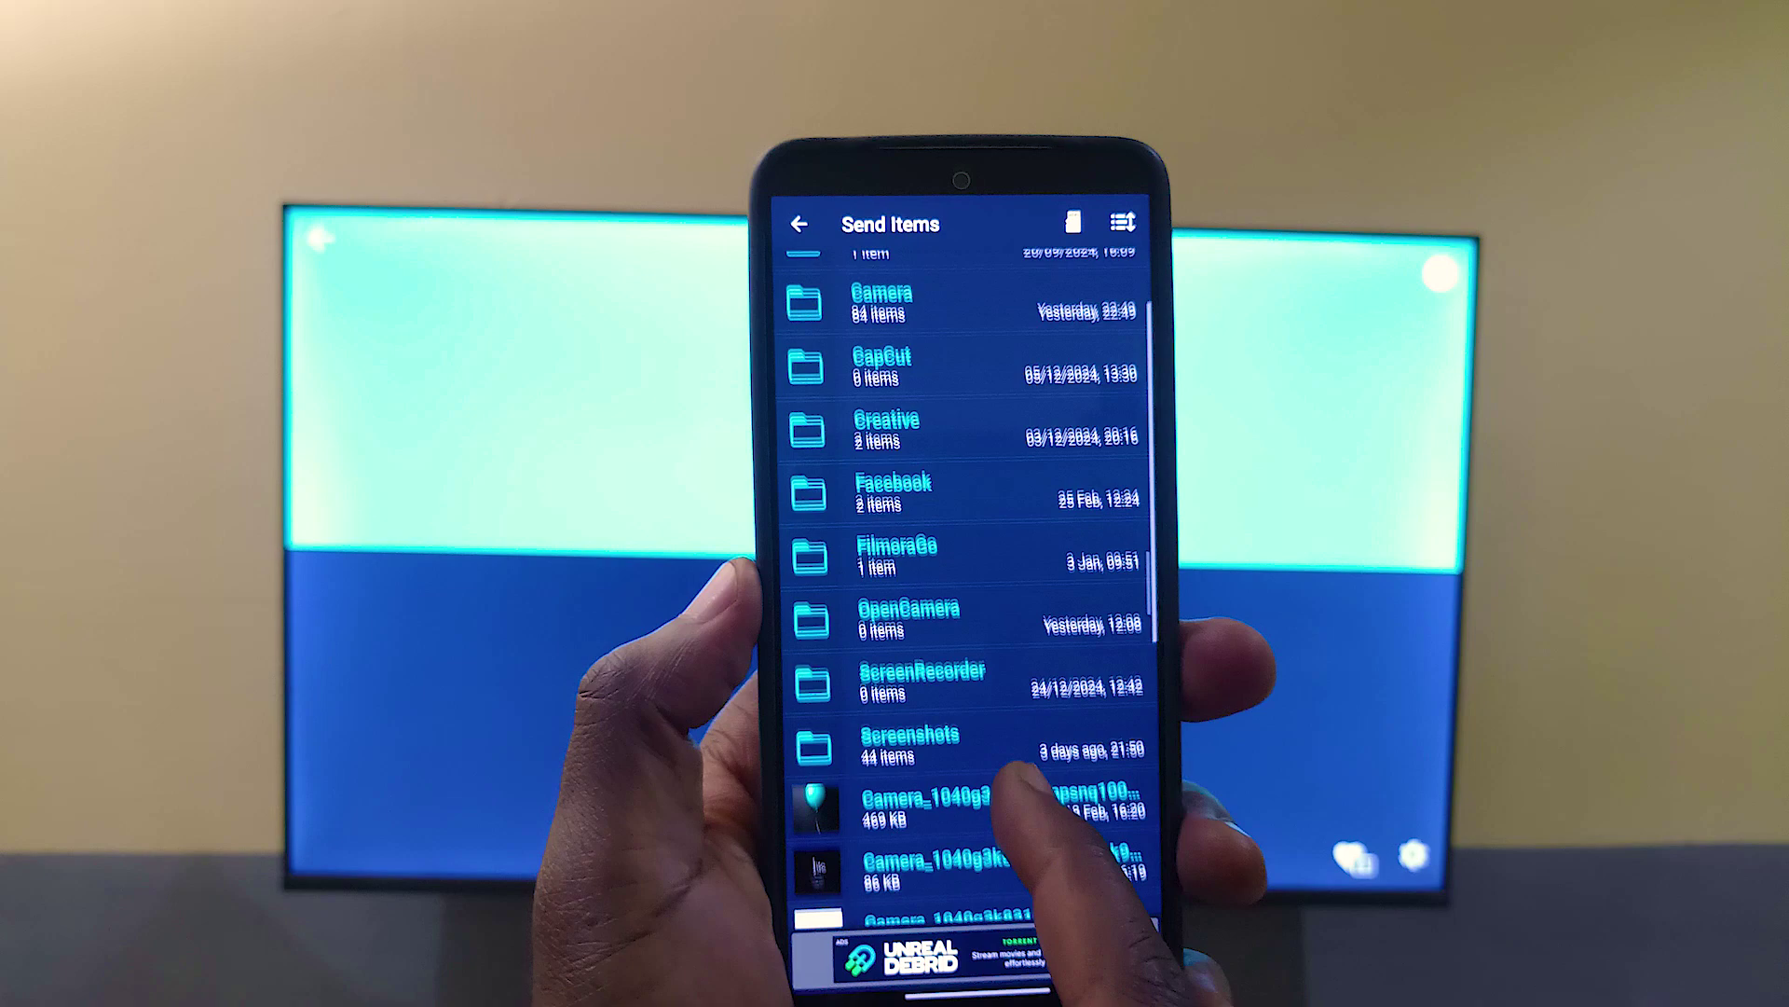
{"action": "scroll", "coordinate": [979, 560], "scroll_direction": "up", "scroll_amount": 2}
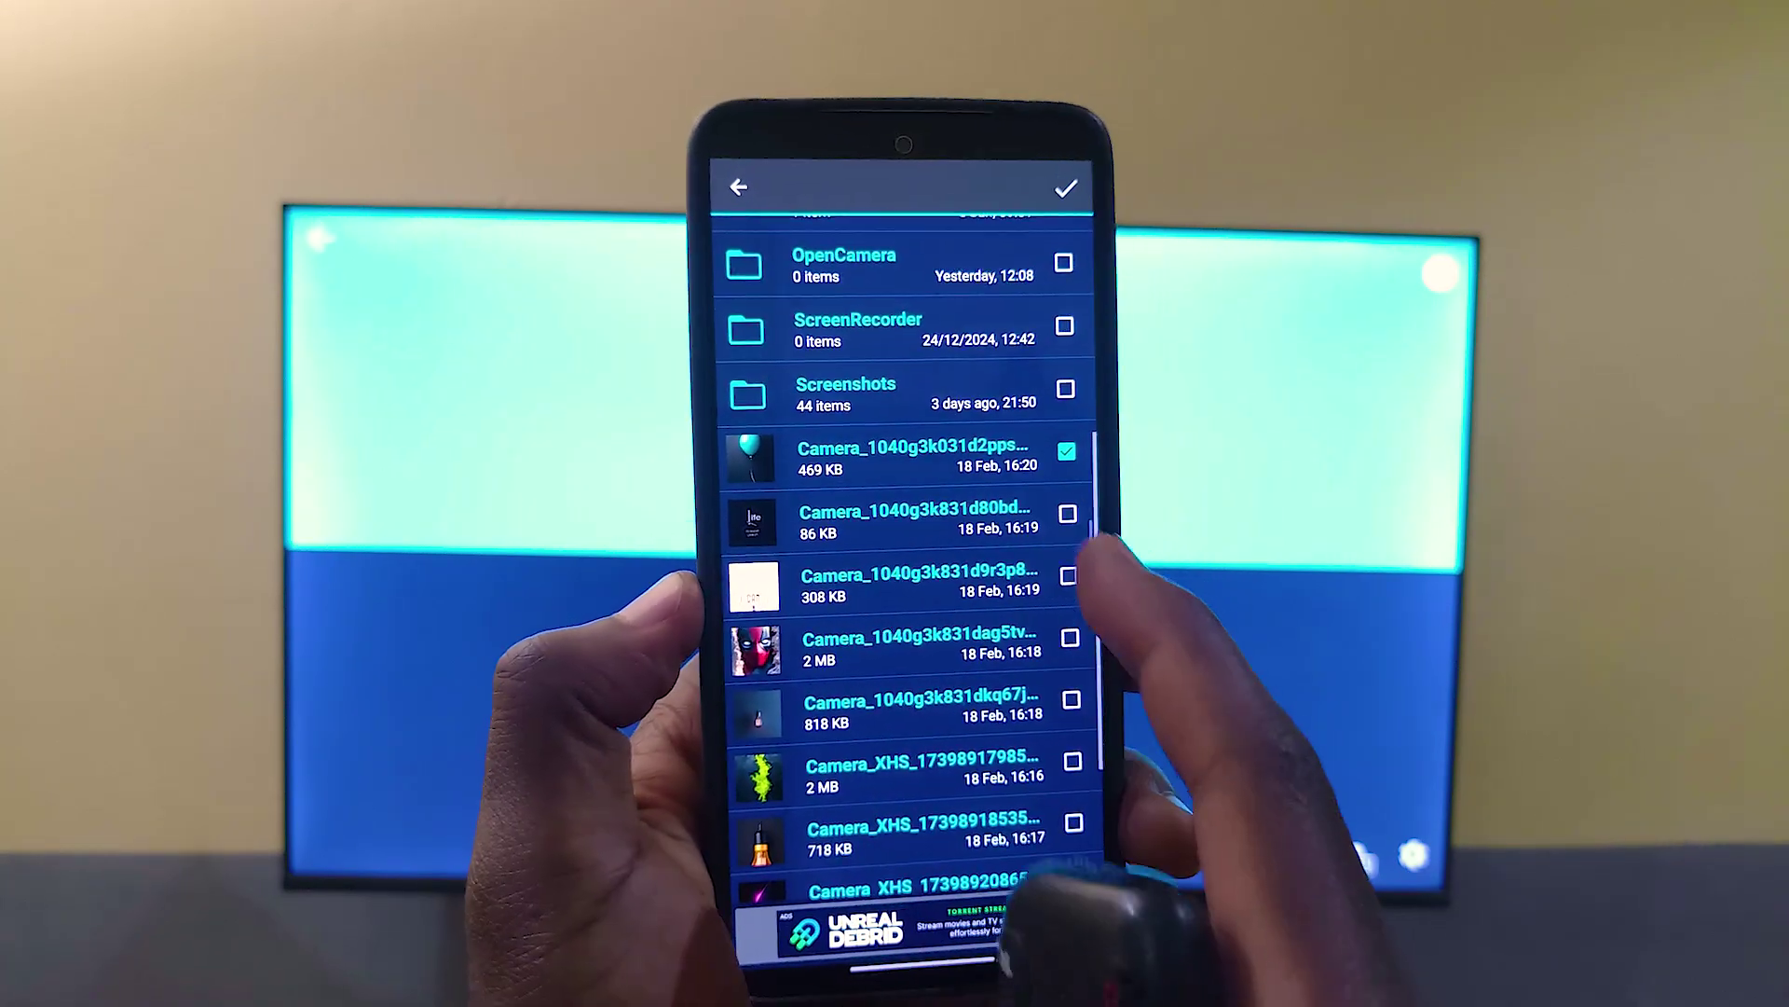
{"action": "left_click", "coordinate": [1101, 516]}
{"action": "left_click", "coordinate": [1100, 578]}
{"action": "left_click", "coordinate": [1079, 647]}
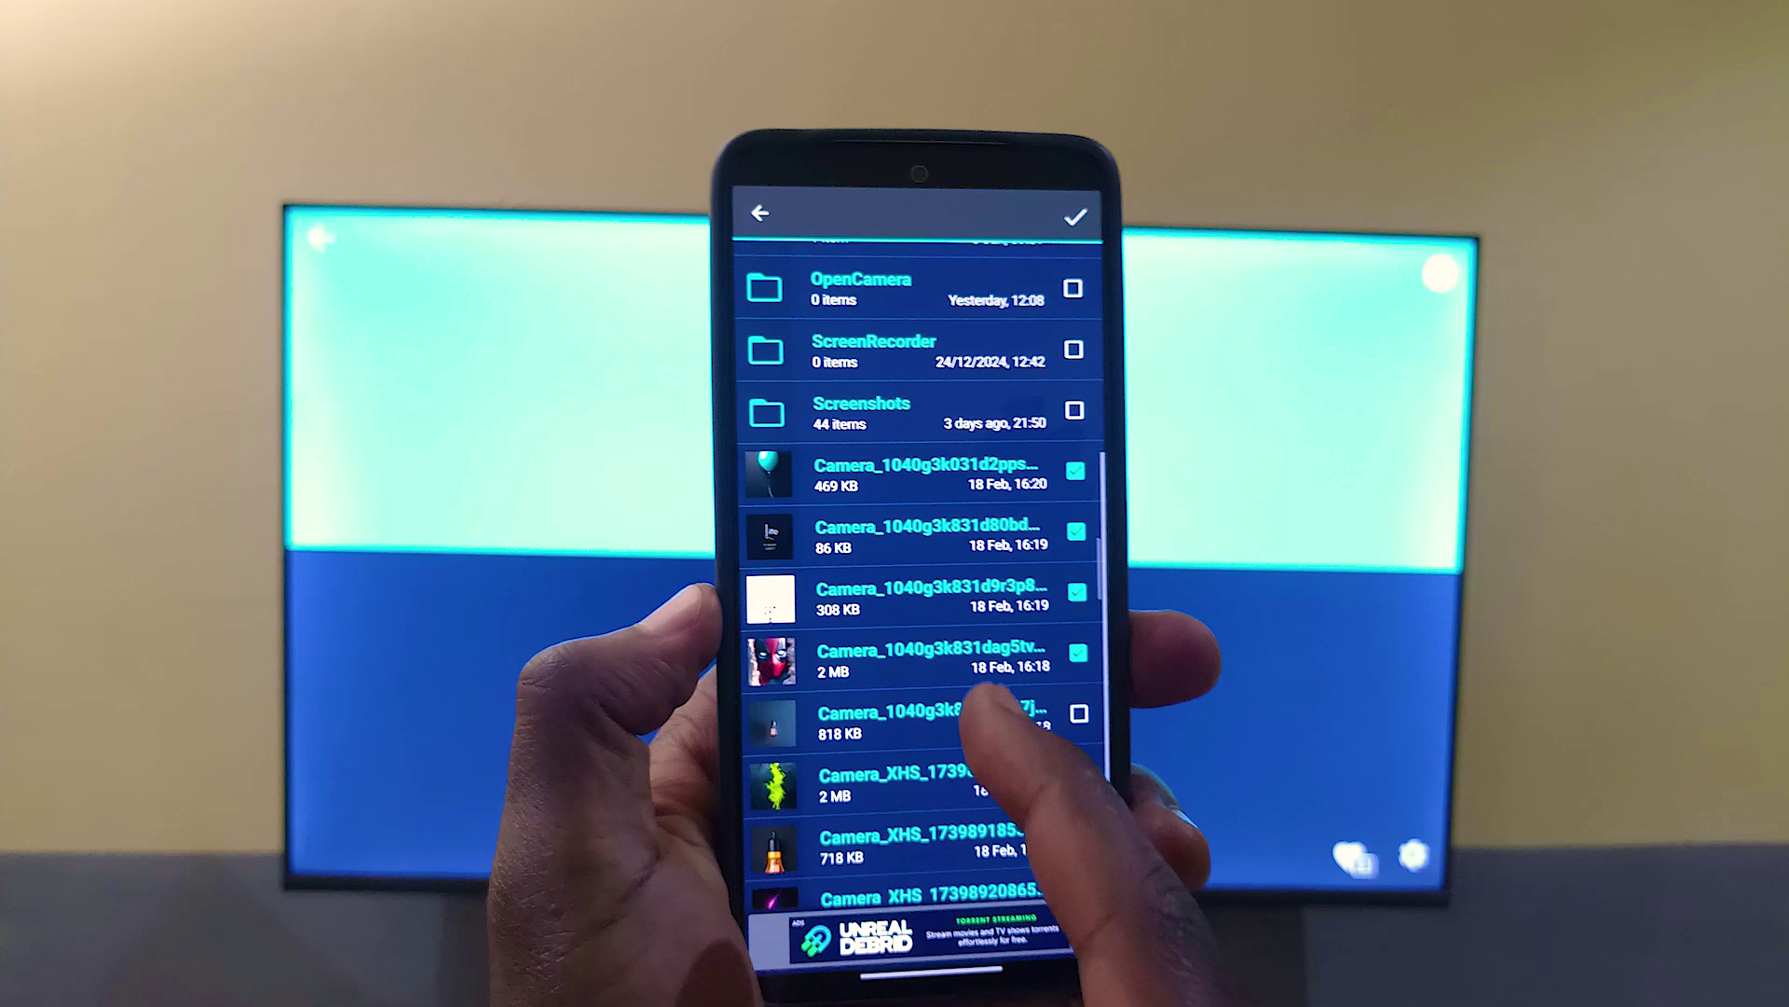
{"action": "left_click", "coordinate": [1083, 709]}
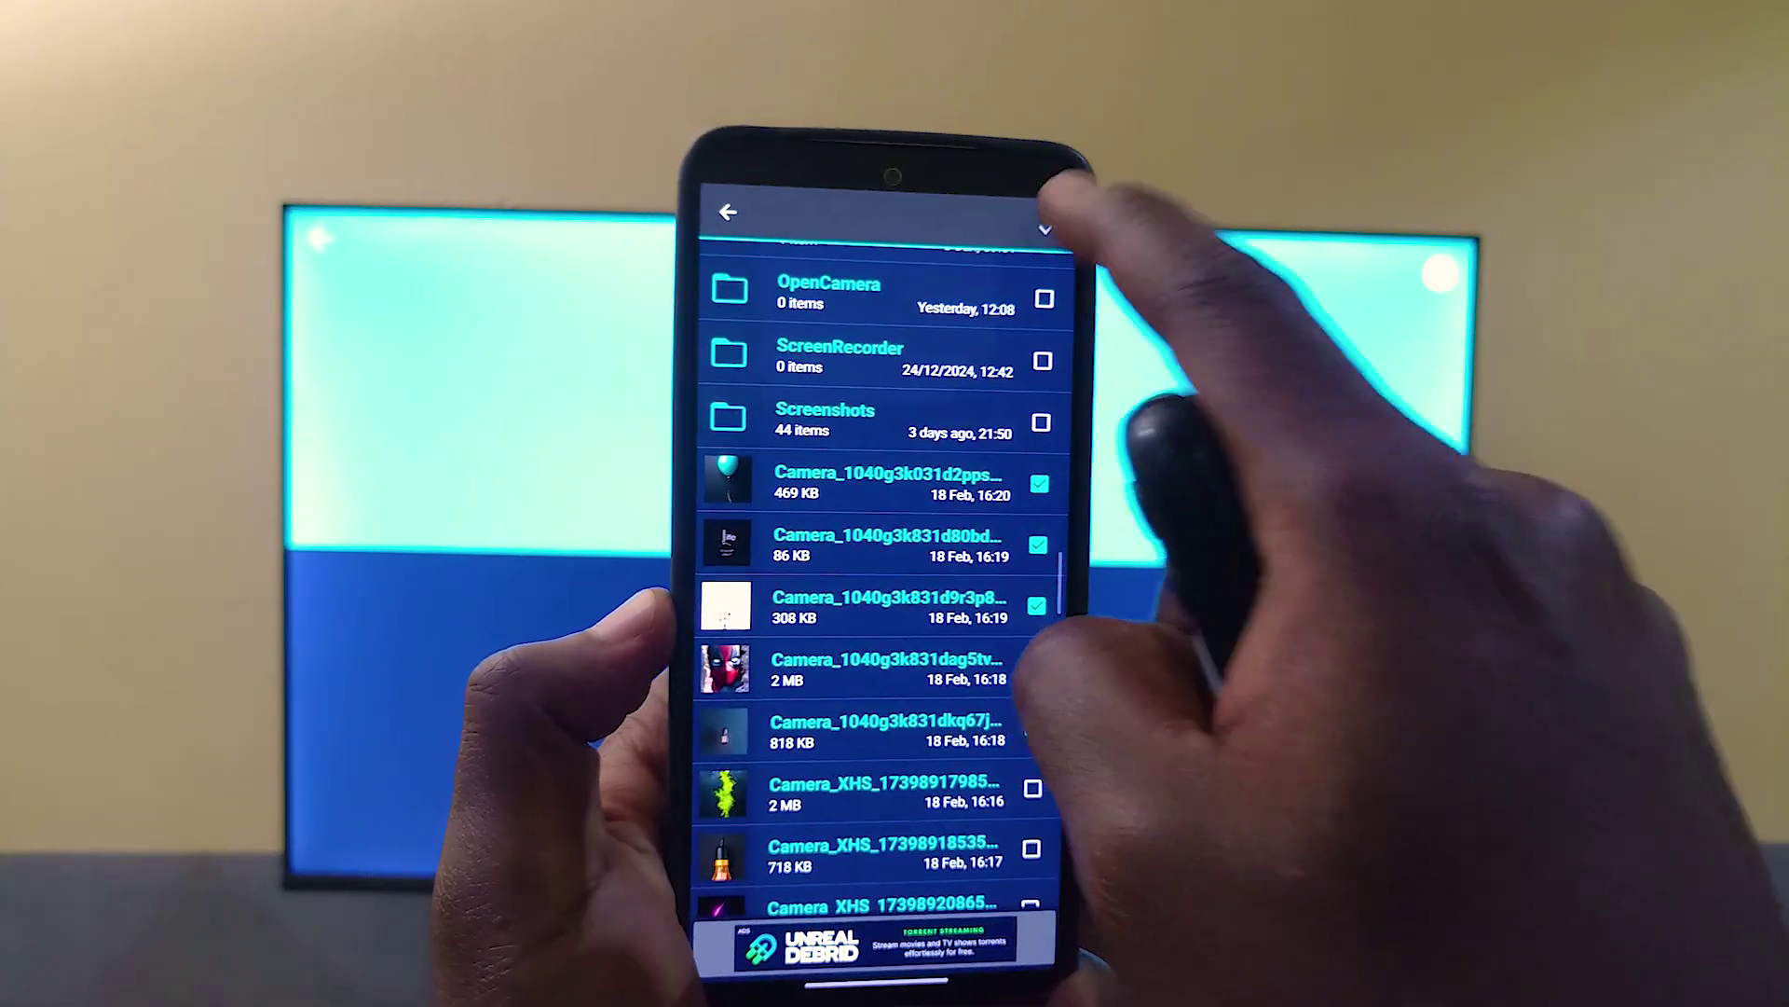
{"action": "left_click", "coordinate": [1051, 207]}
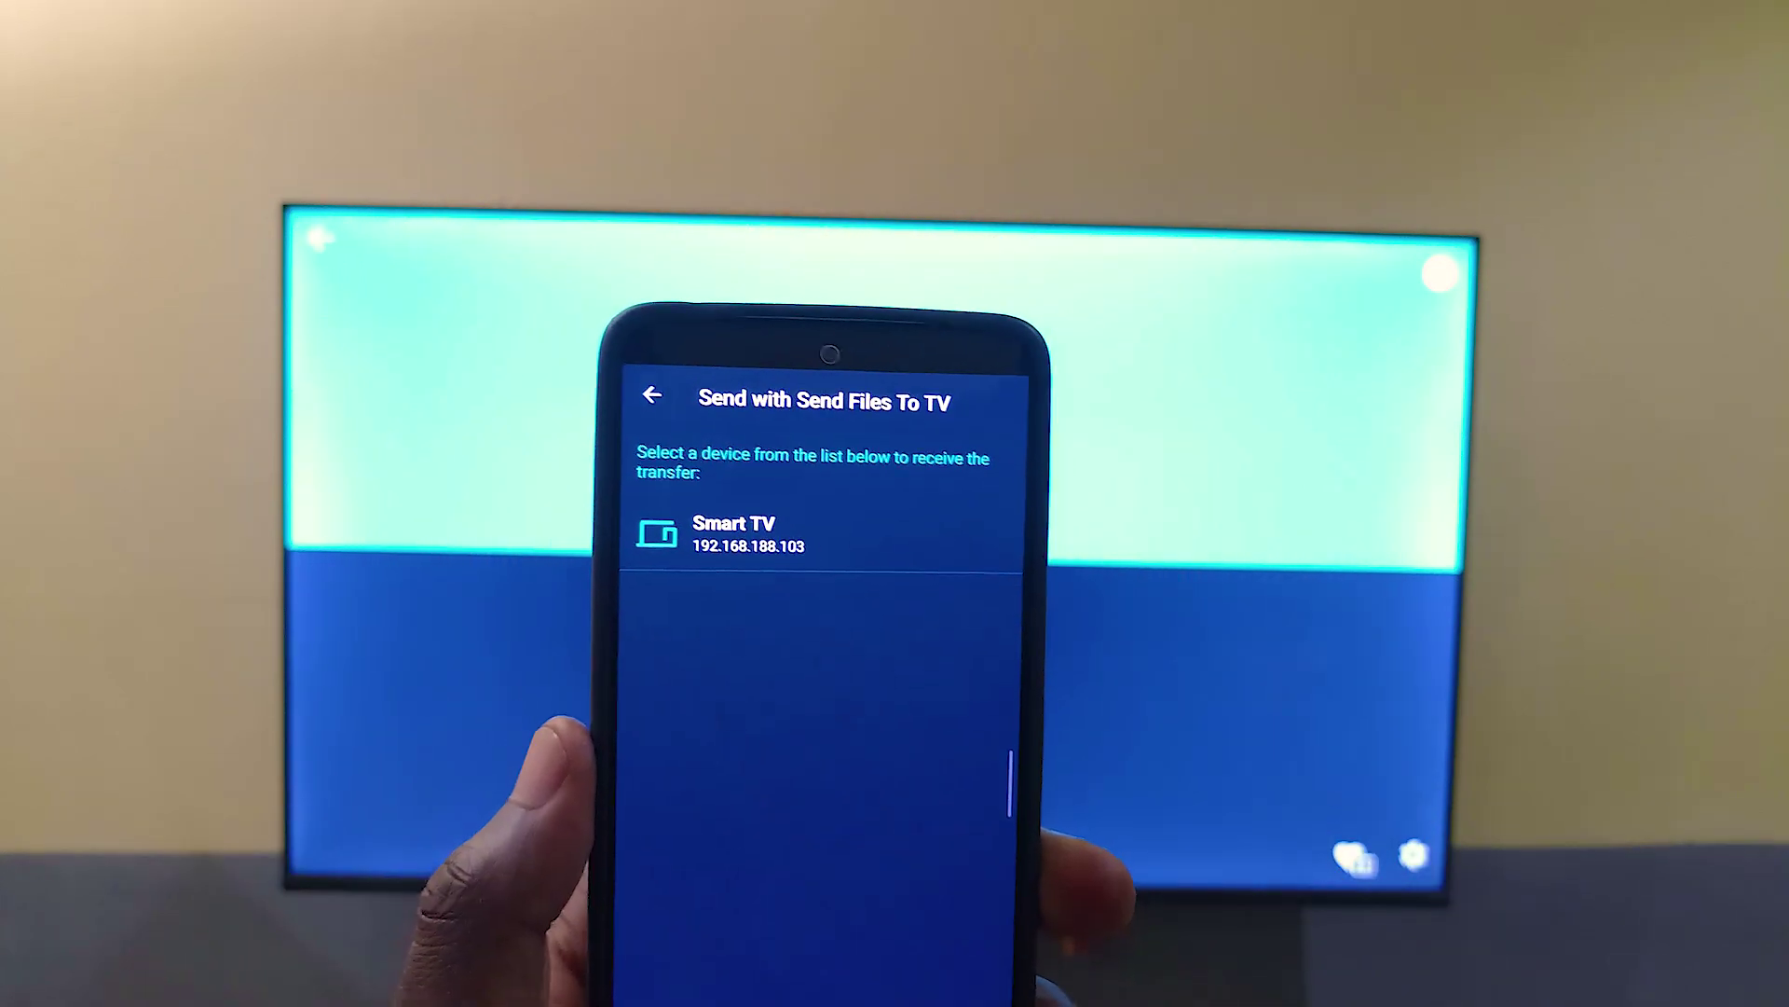
Send the selected photos to Smart TV and return after the transfer succeeds.
{"action": "left_click", "coordinate": [840, 520]}
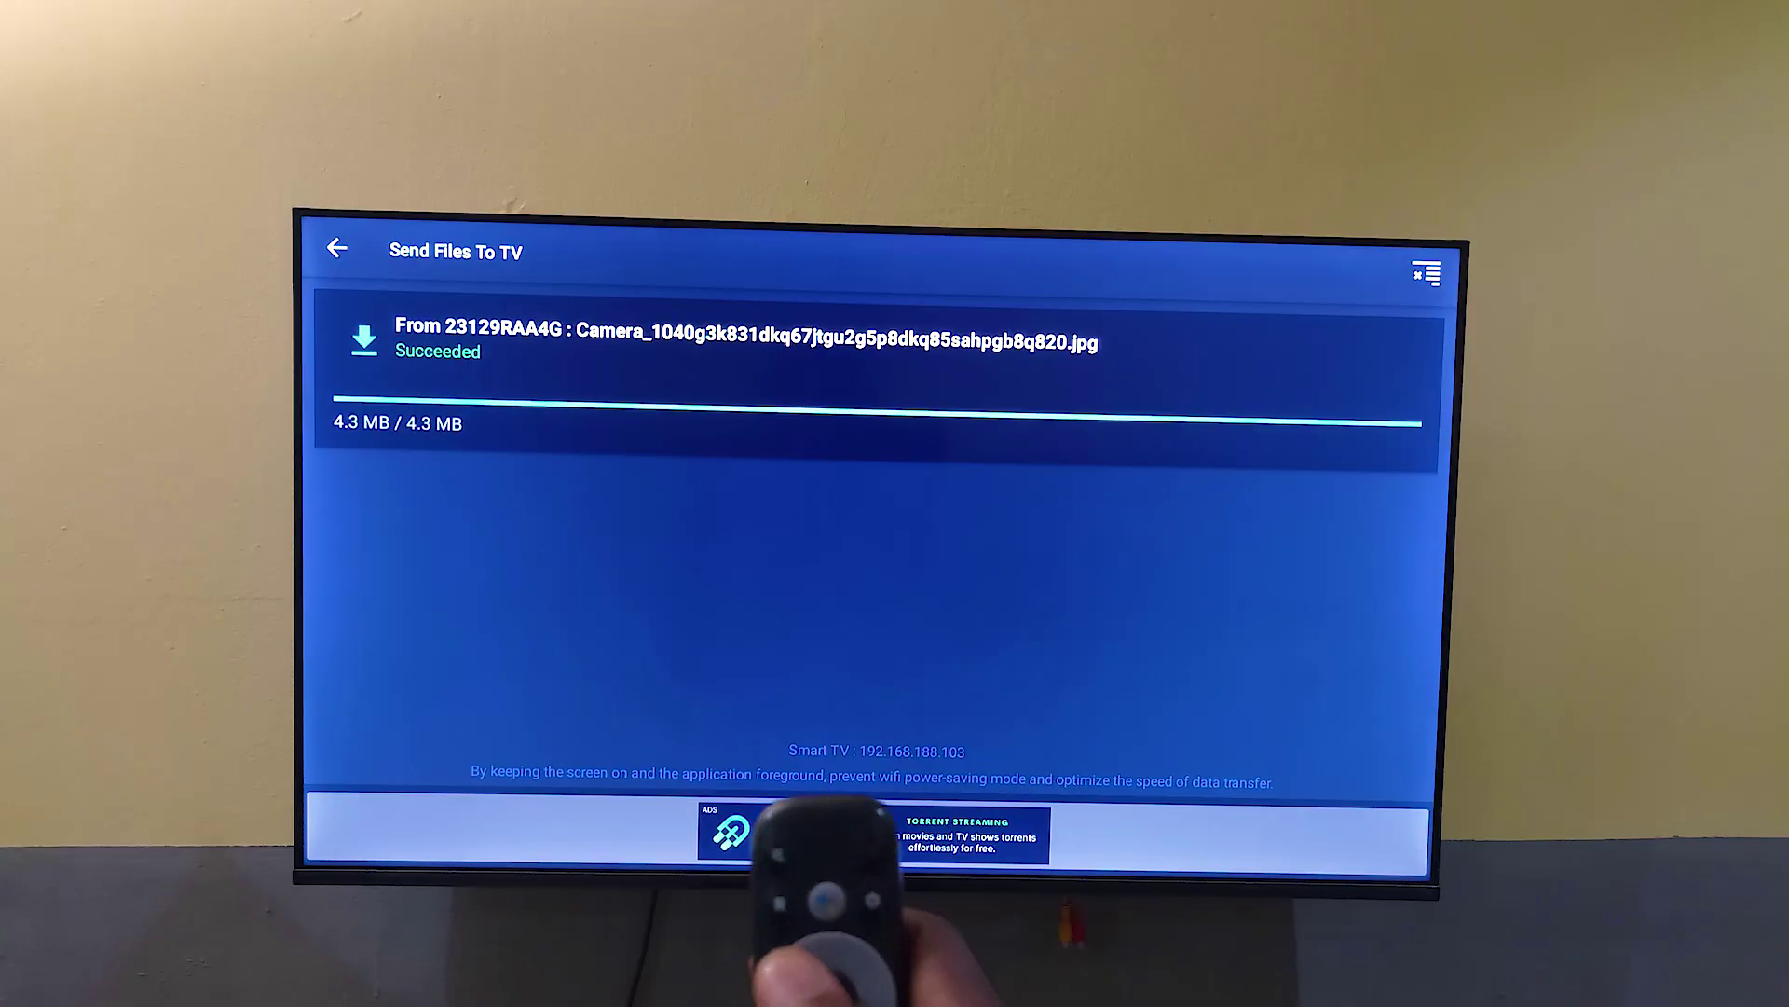
{"action": "key", "text": "Up"}
{"action": "key", "text": "Return"}
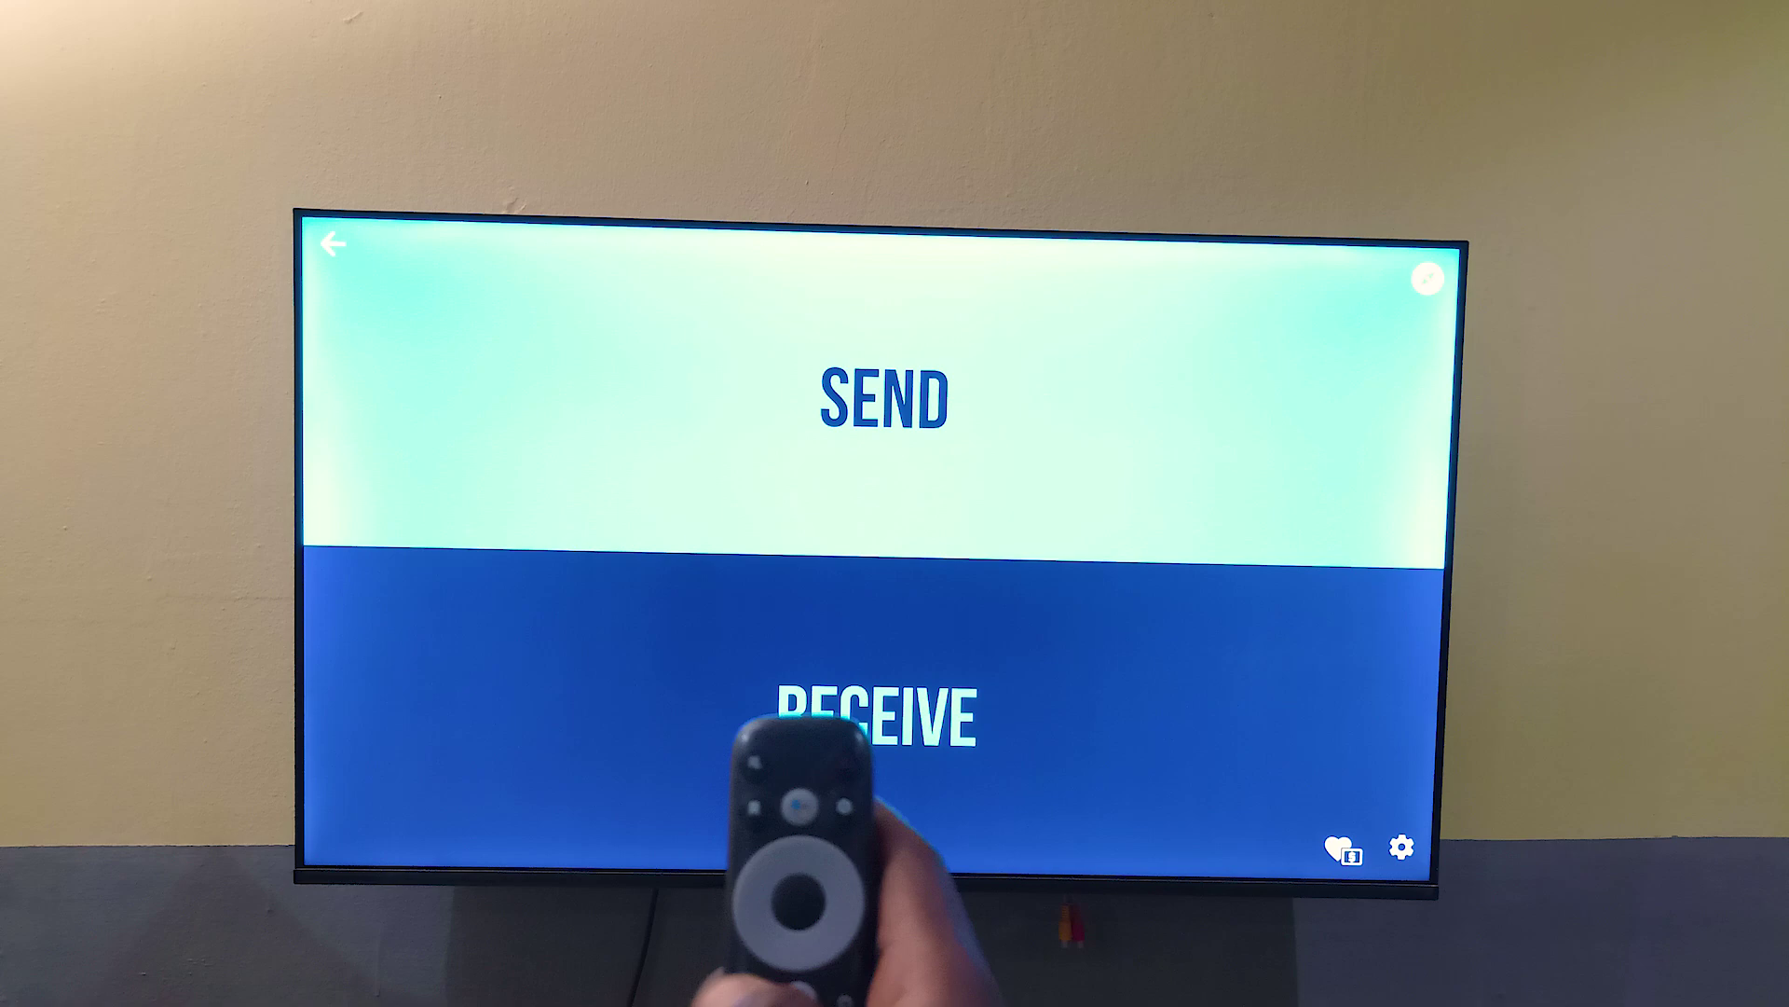
Leave the app, replace the 'send' search with 'fil', and open File Manager +.
{"action": "key", "text": "Escape"}
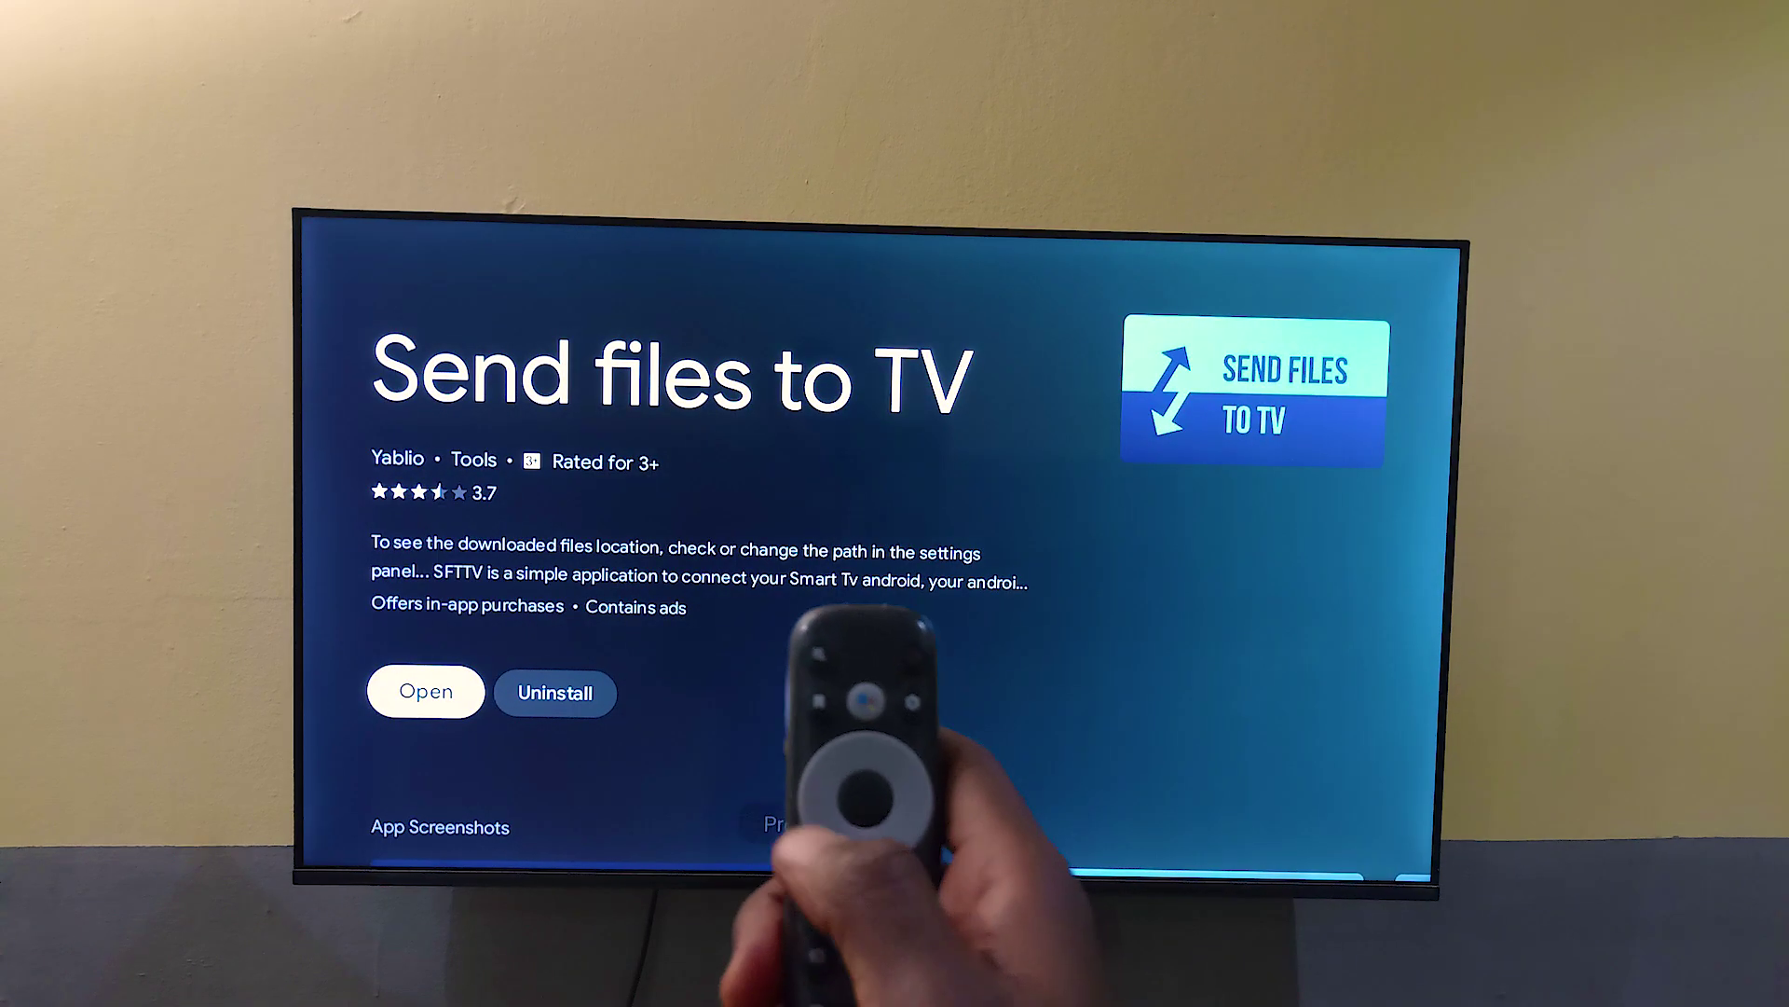
{"action": "key", "text": "Escape"}
{"action": "key", "text": "Right"}
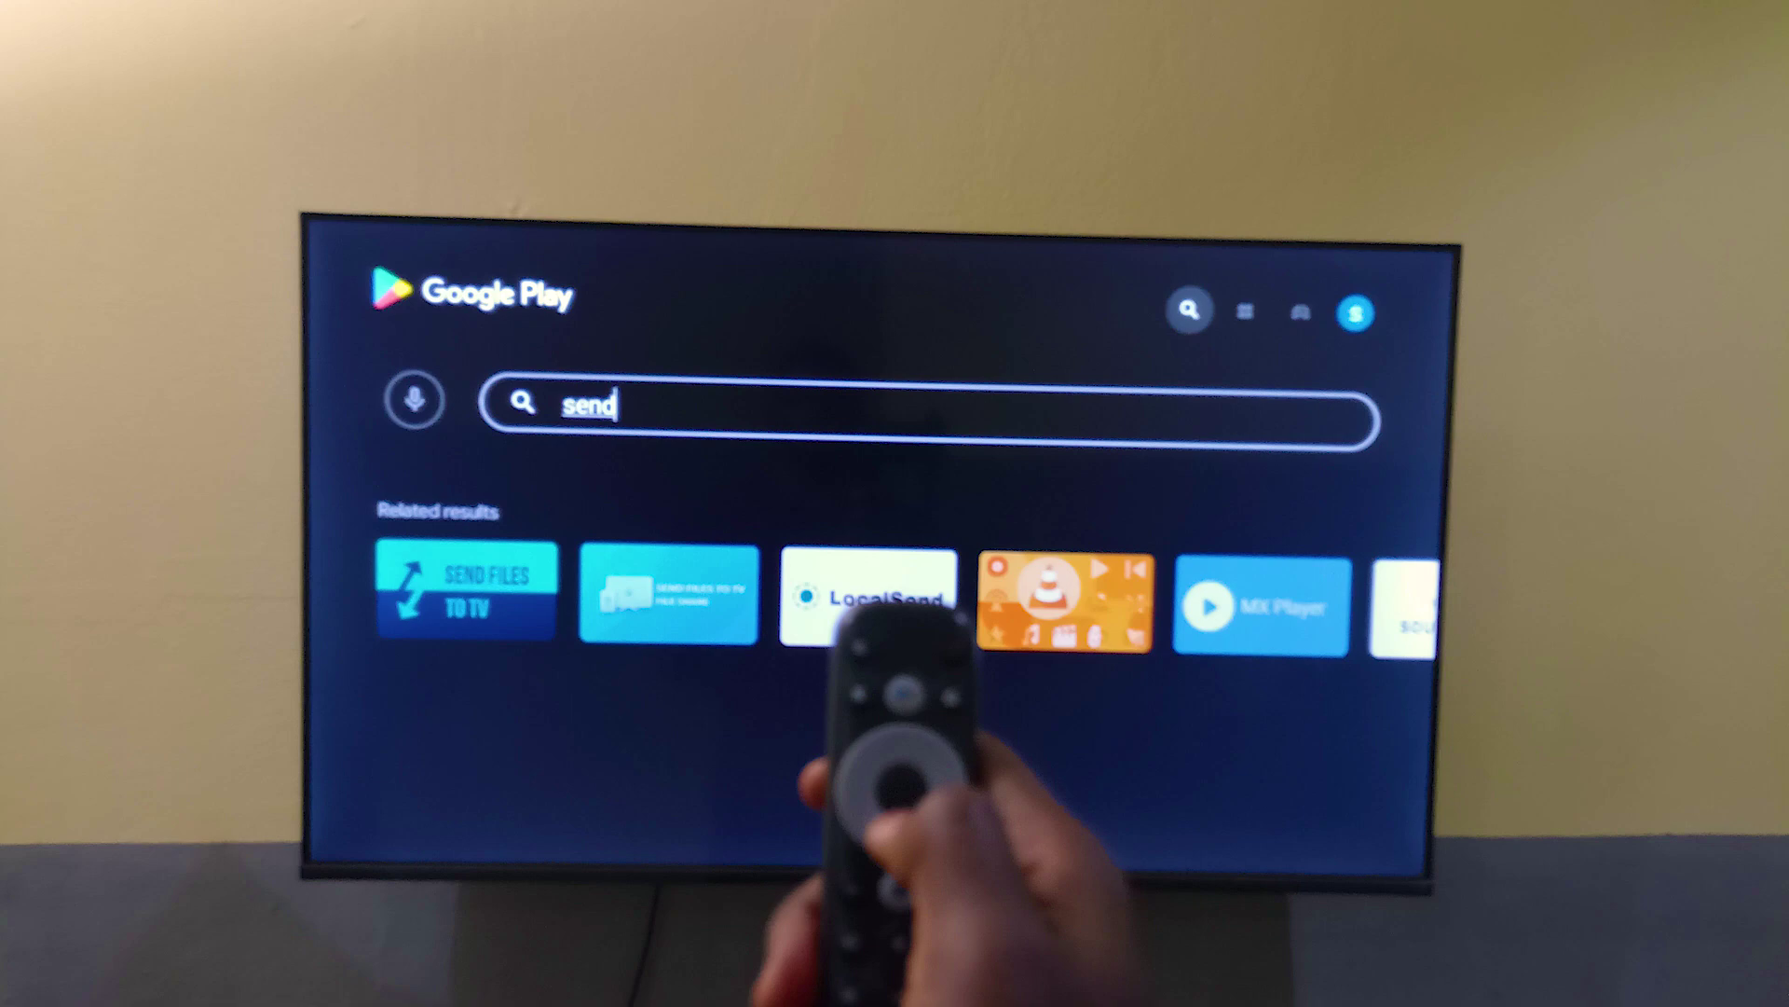
{"action": "key", "text": "Return"}
{"action": "key", "text": "BackSpace"}
{"action": "key", "text": "BackSpace"}
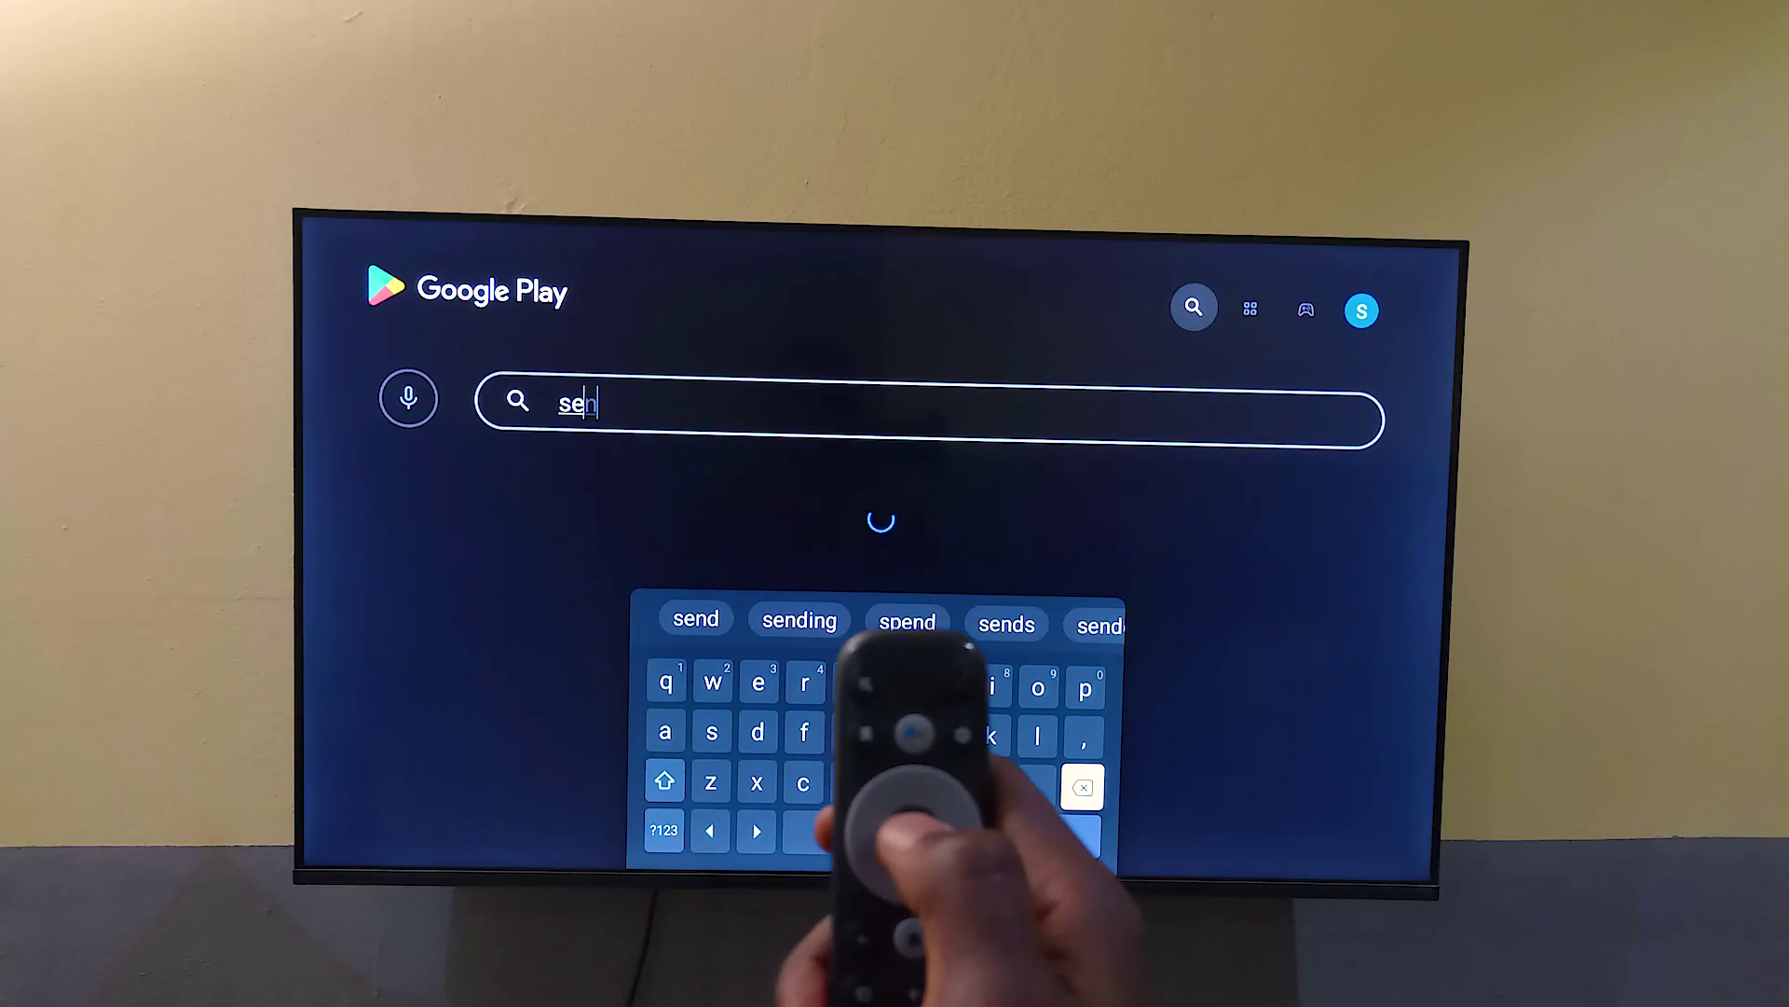
{"action": "key", "text": "BackSpace"}
{"action": "key", "text": "BackSpace"}
{"action": "type", "text": "fil"}
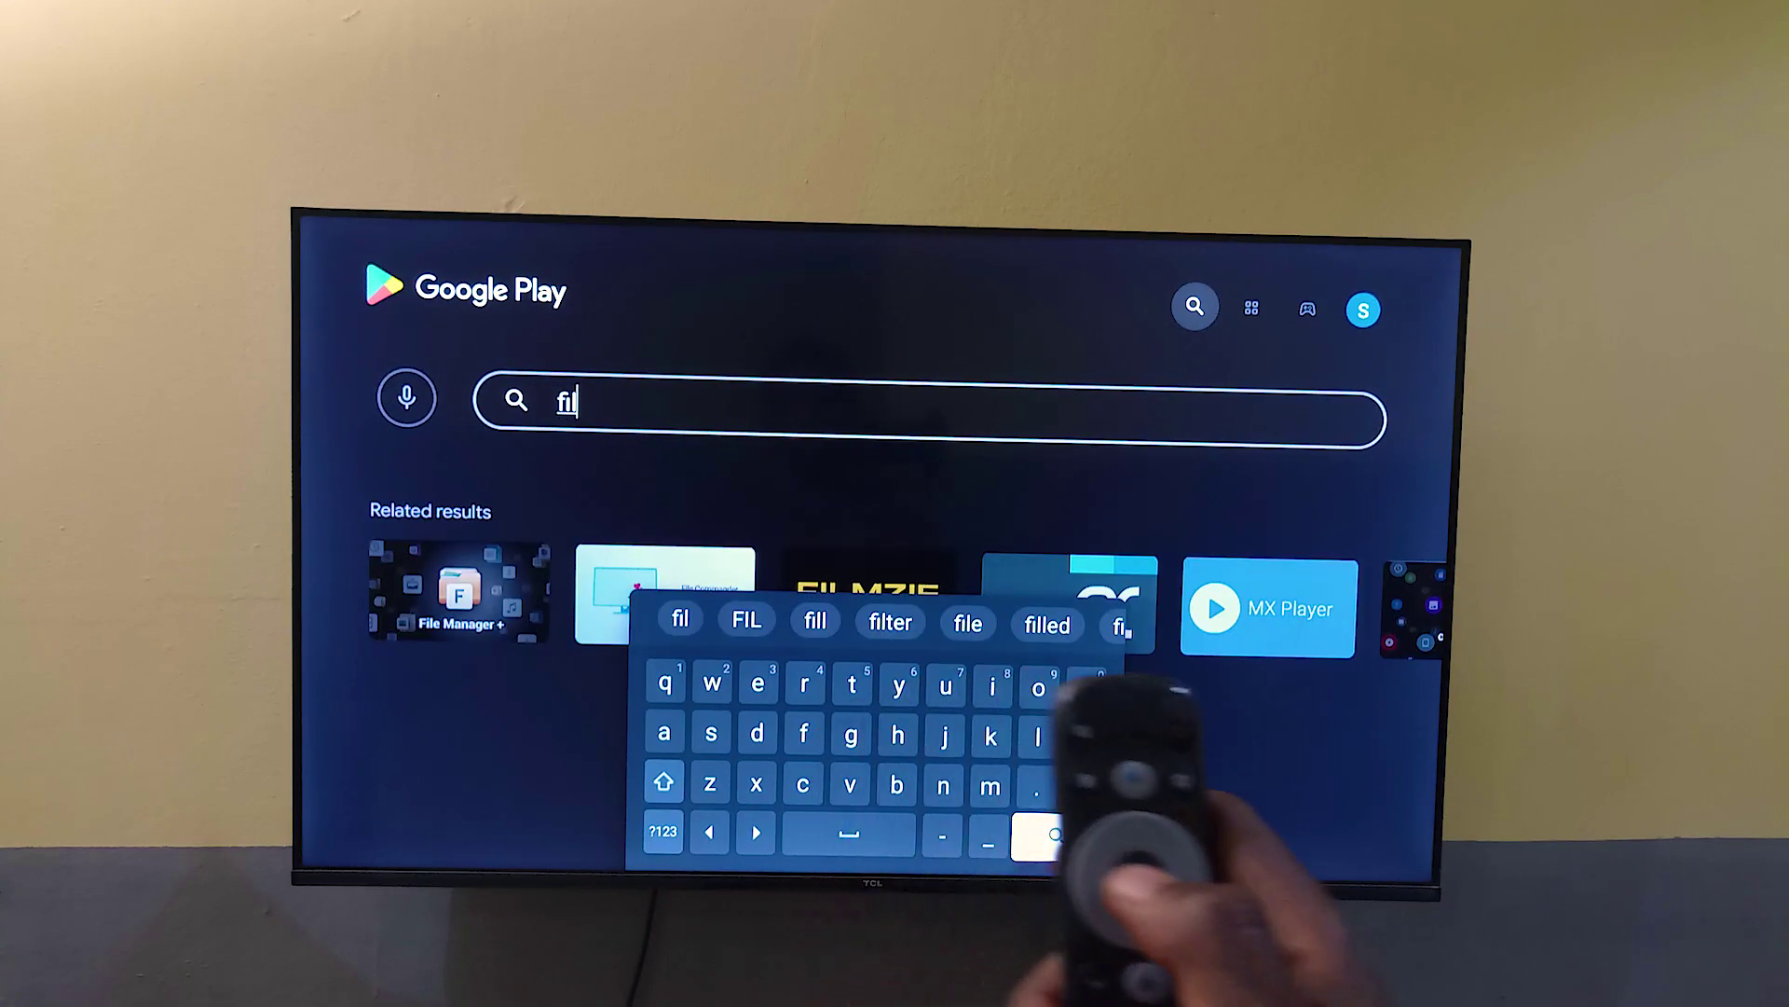
{"action": "key", "text": "Return"}
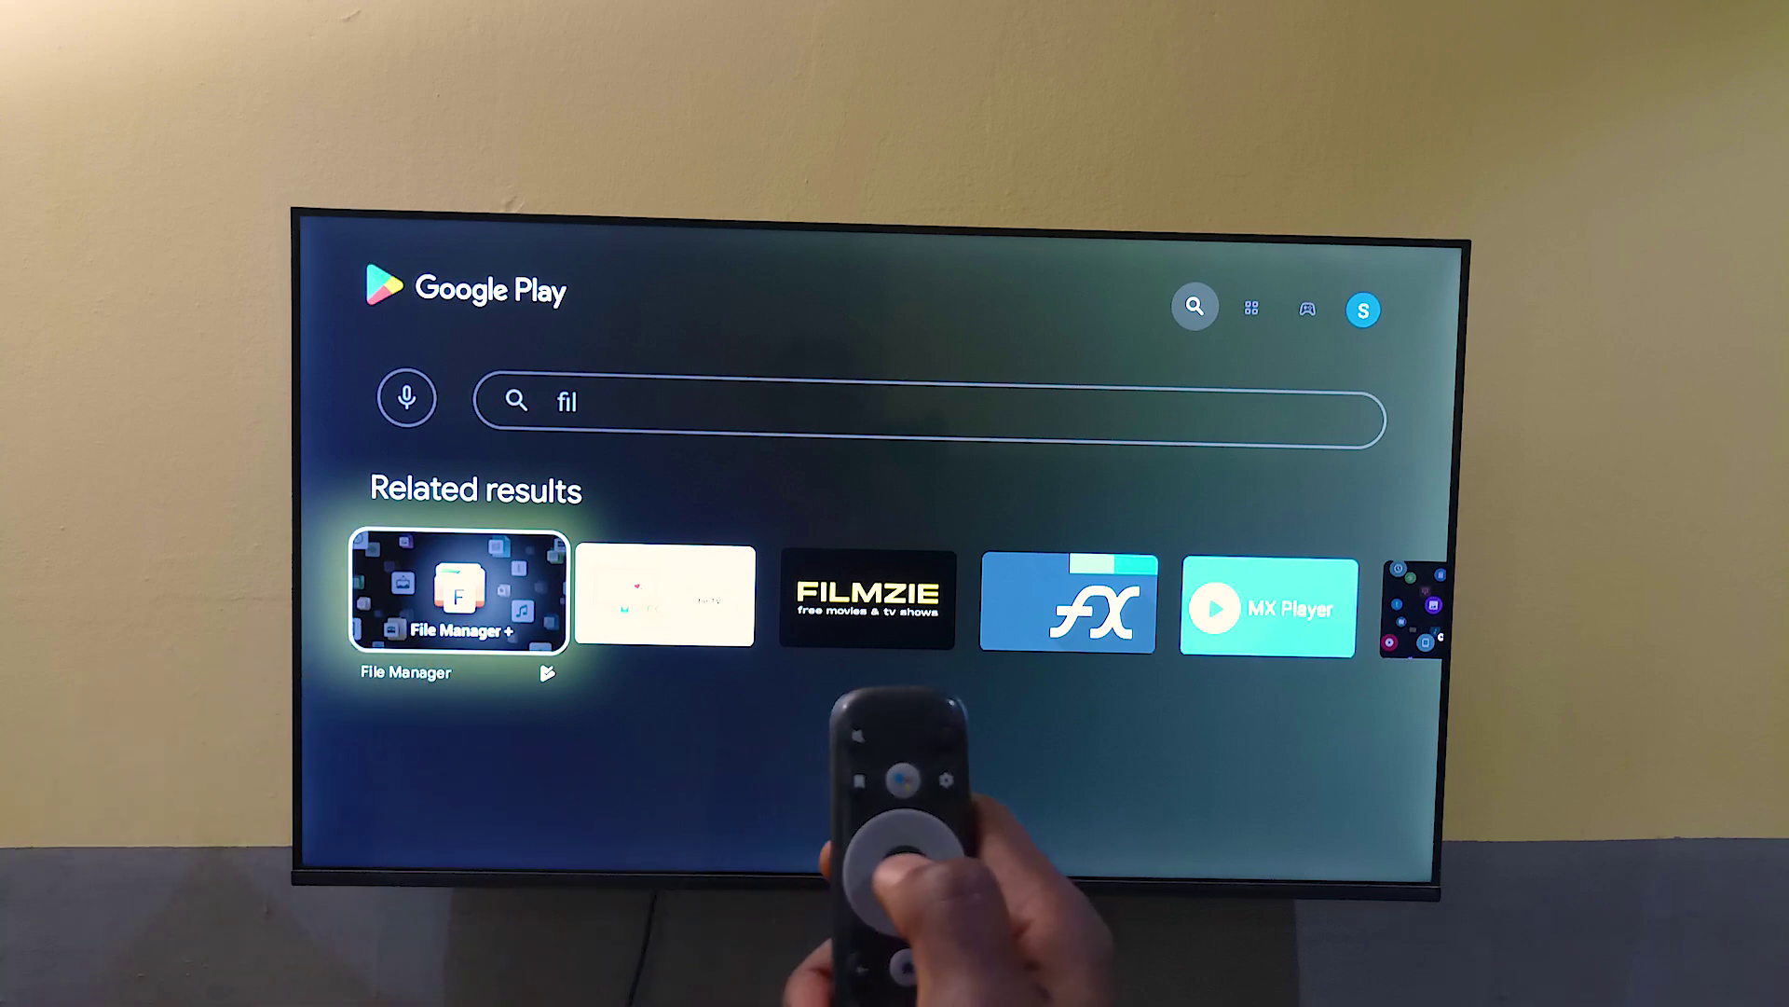
{"action": "key", "text": "Return"}
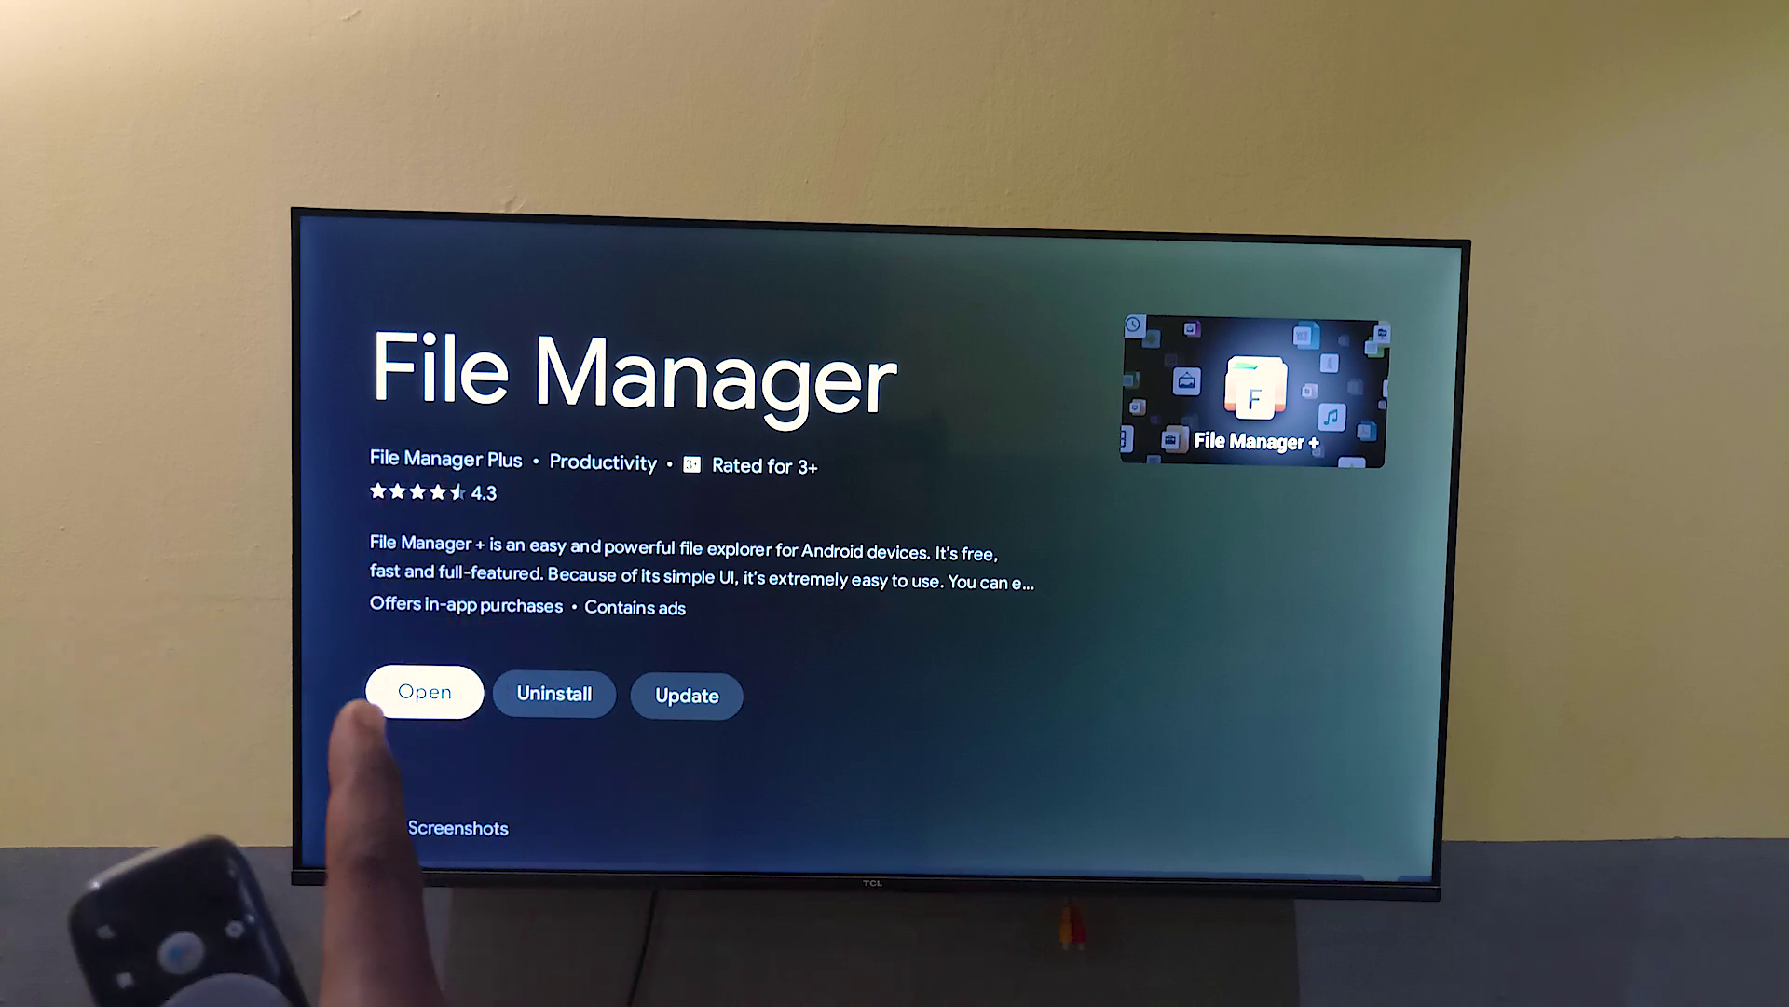
Browse the five Downloads photos, including the balloon, pencil and Deadpool, then go Home.
{"action": "key", "text": "Return"}
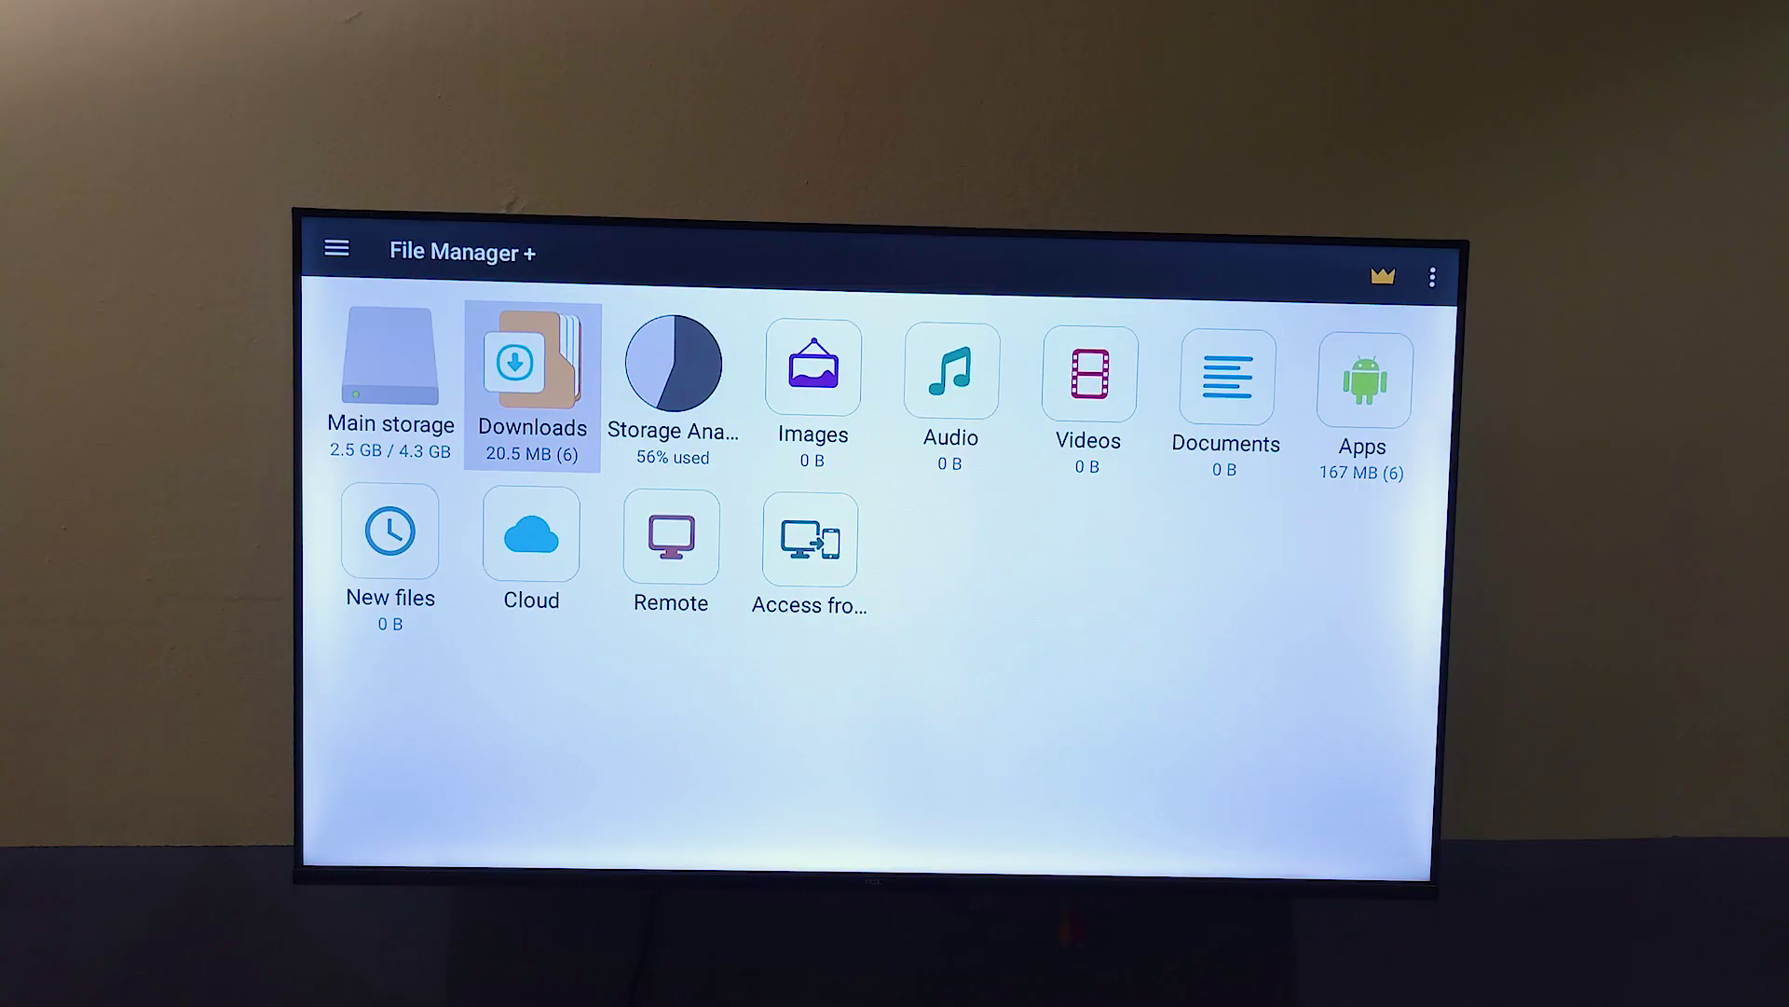
{"action": "key", "text": "Return"}
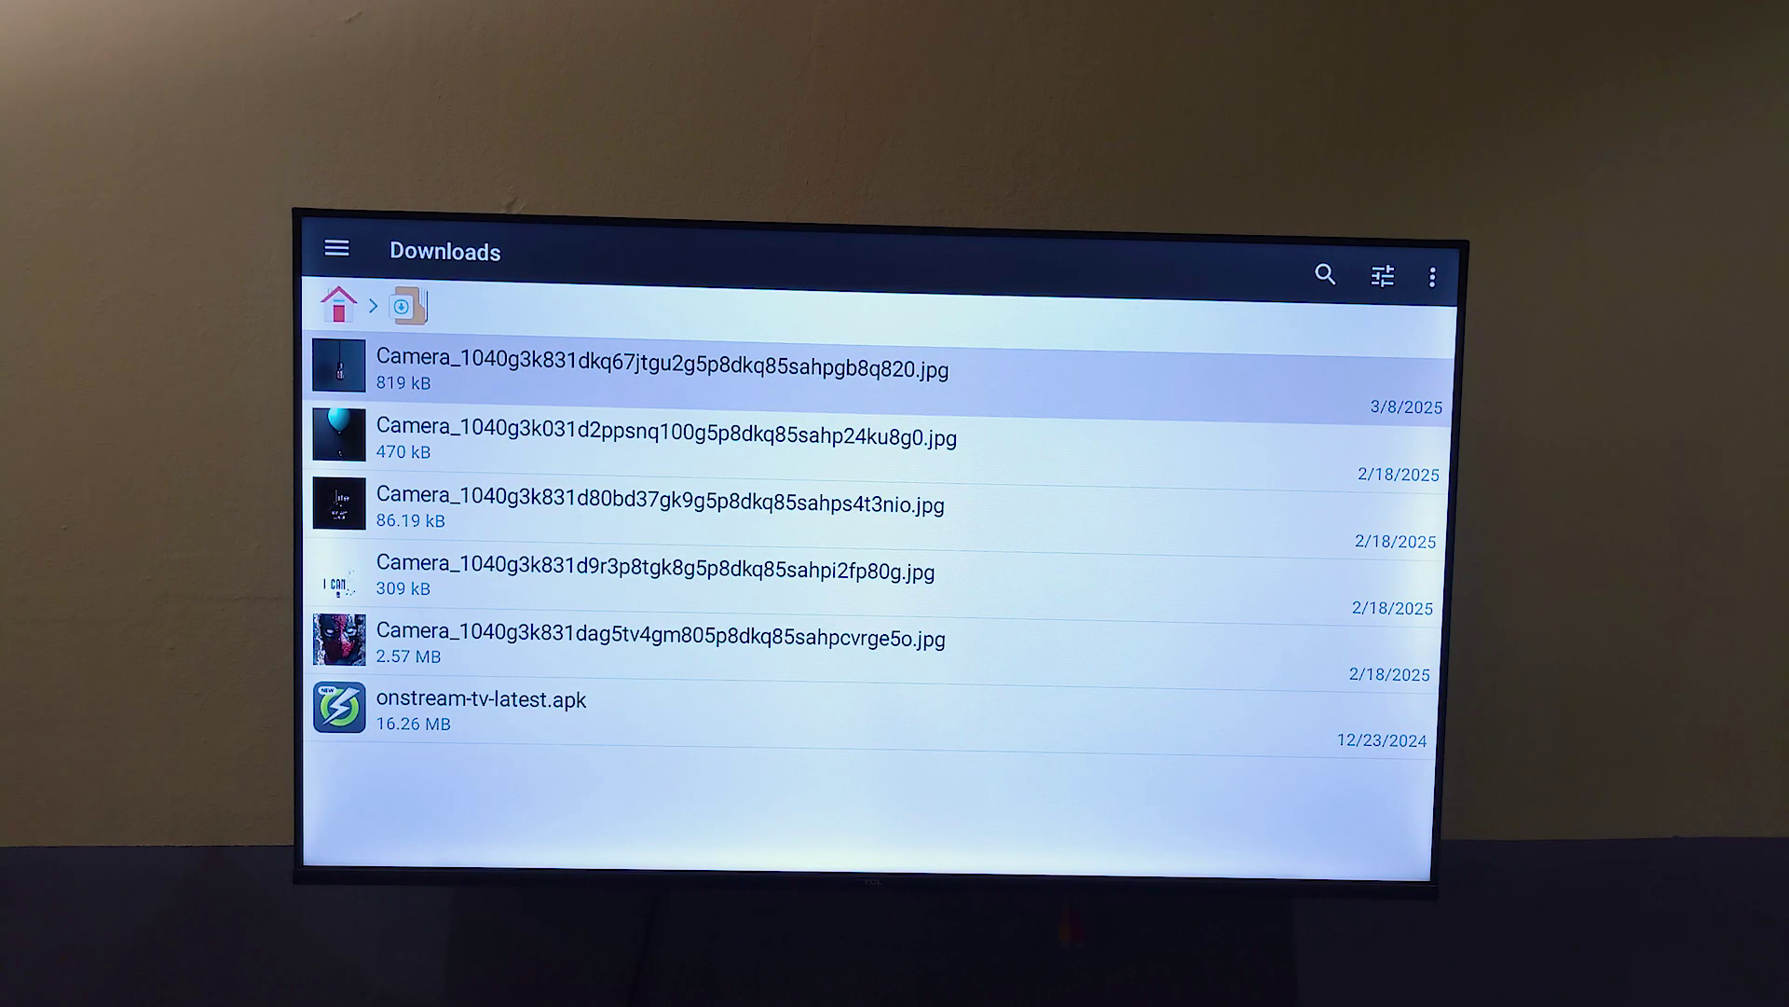
{"action": "key", "text": "Return"}
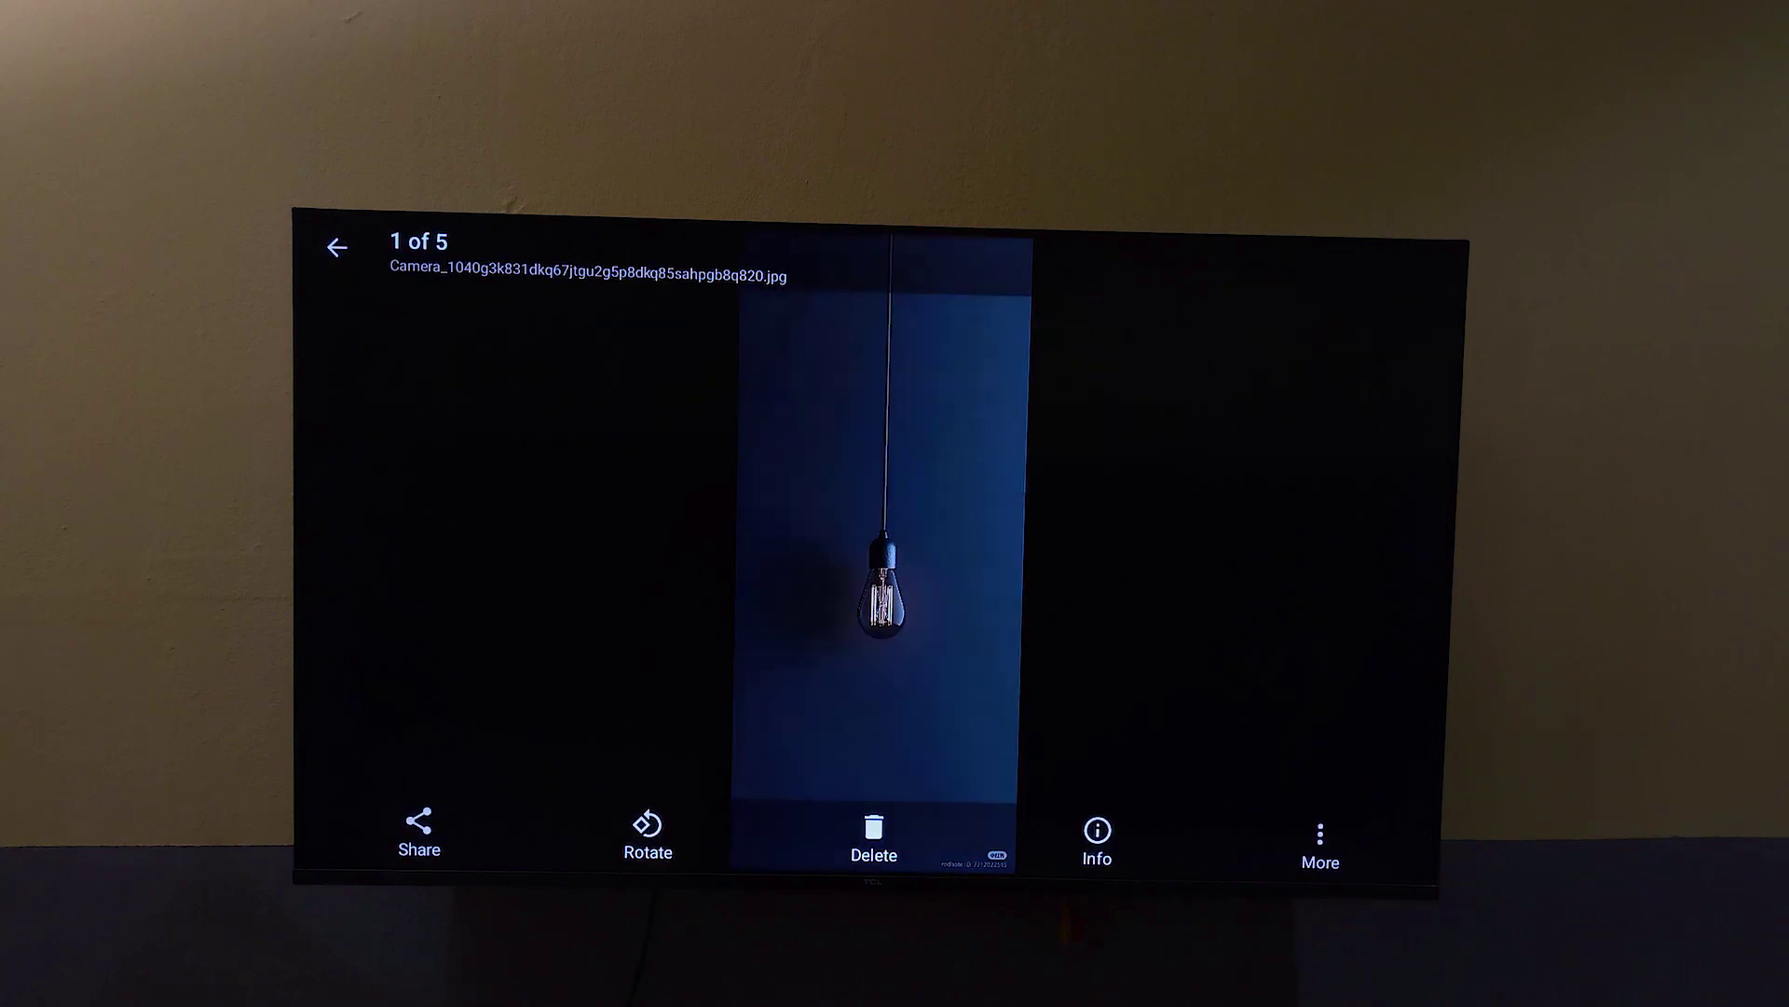
{"action": "key", "text": "Right"}
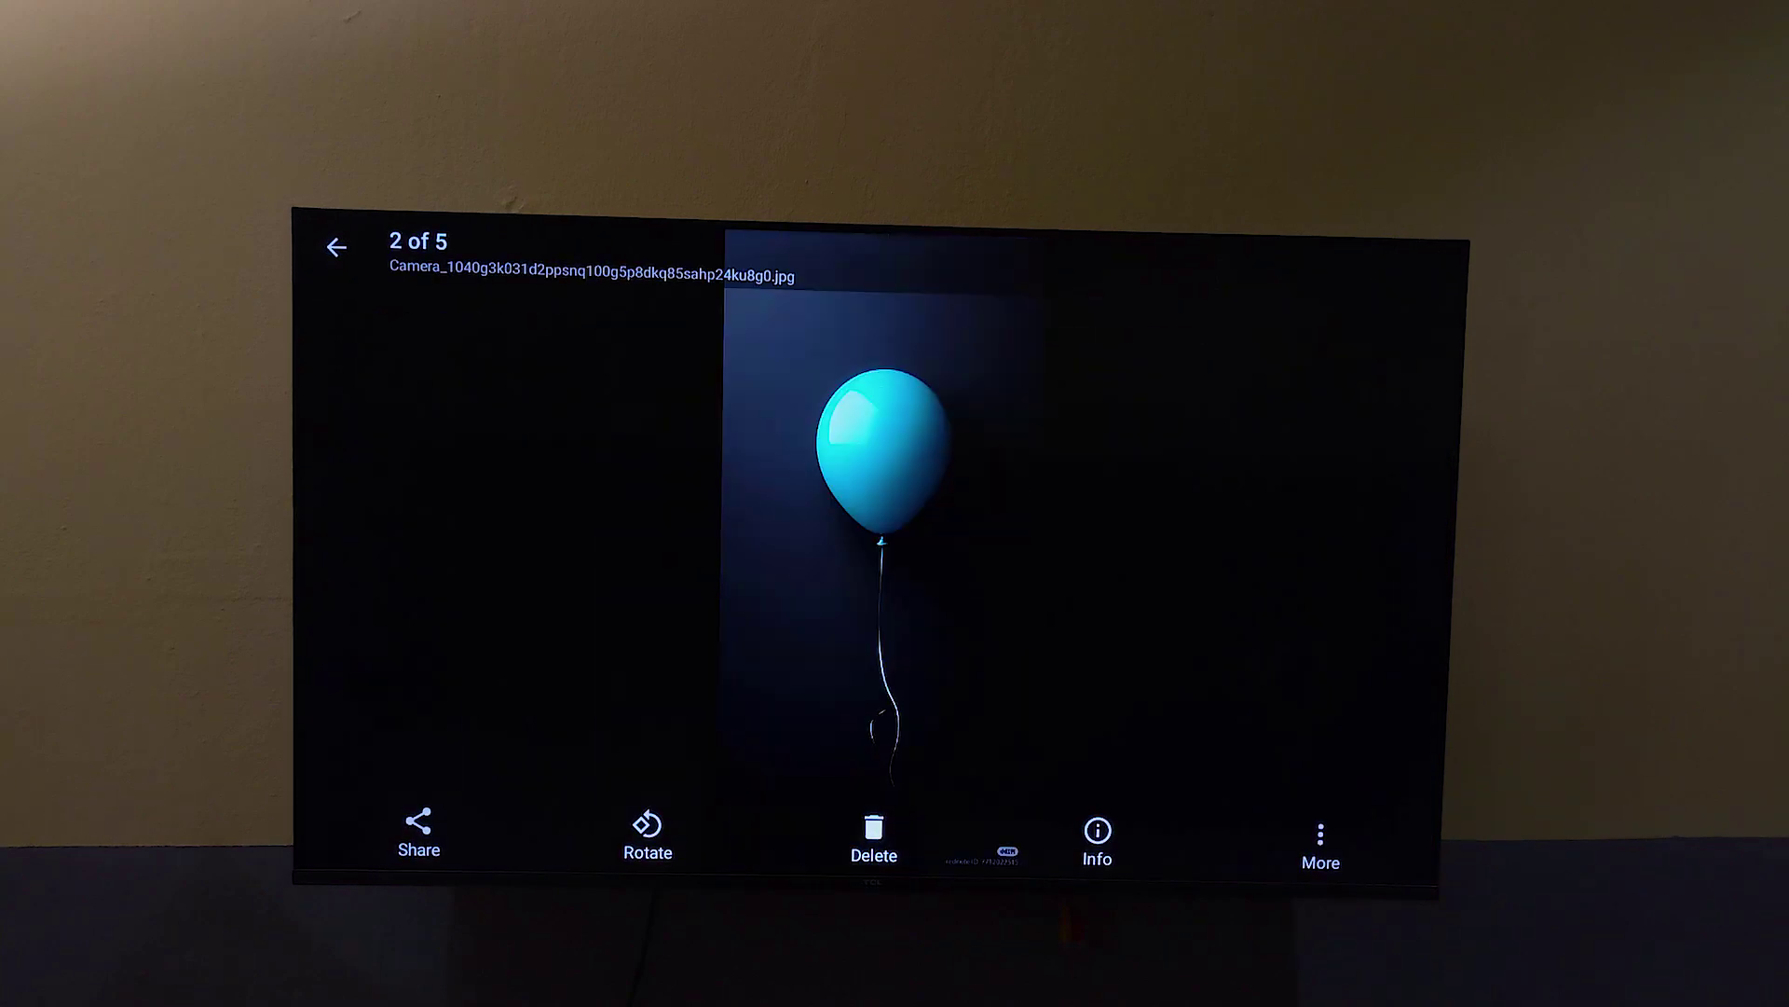
{"action": "key", "text": "Right"}
{"action": "key", "text": "Right"}
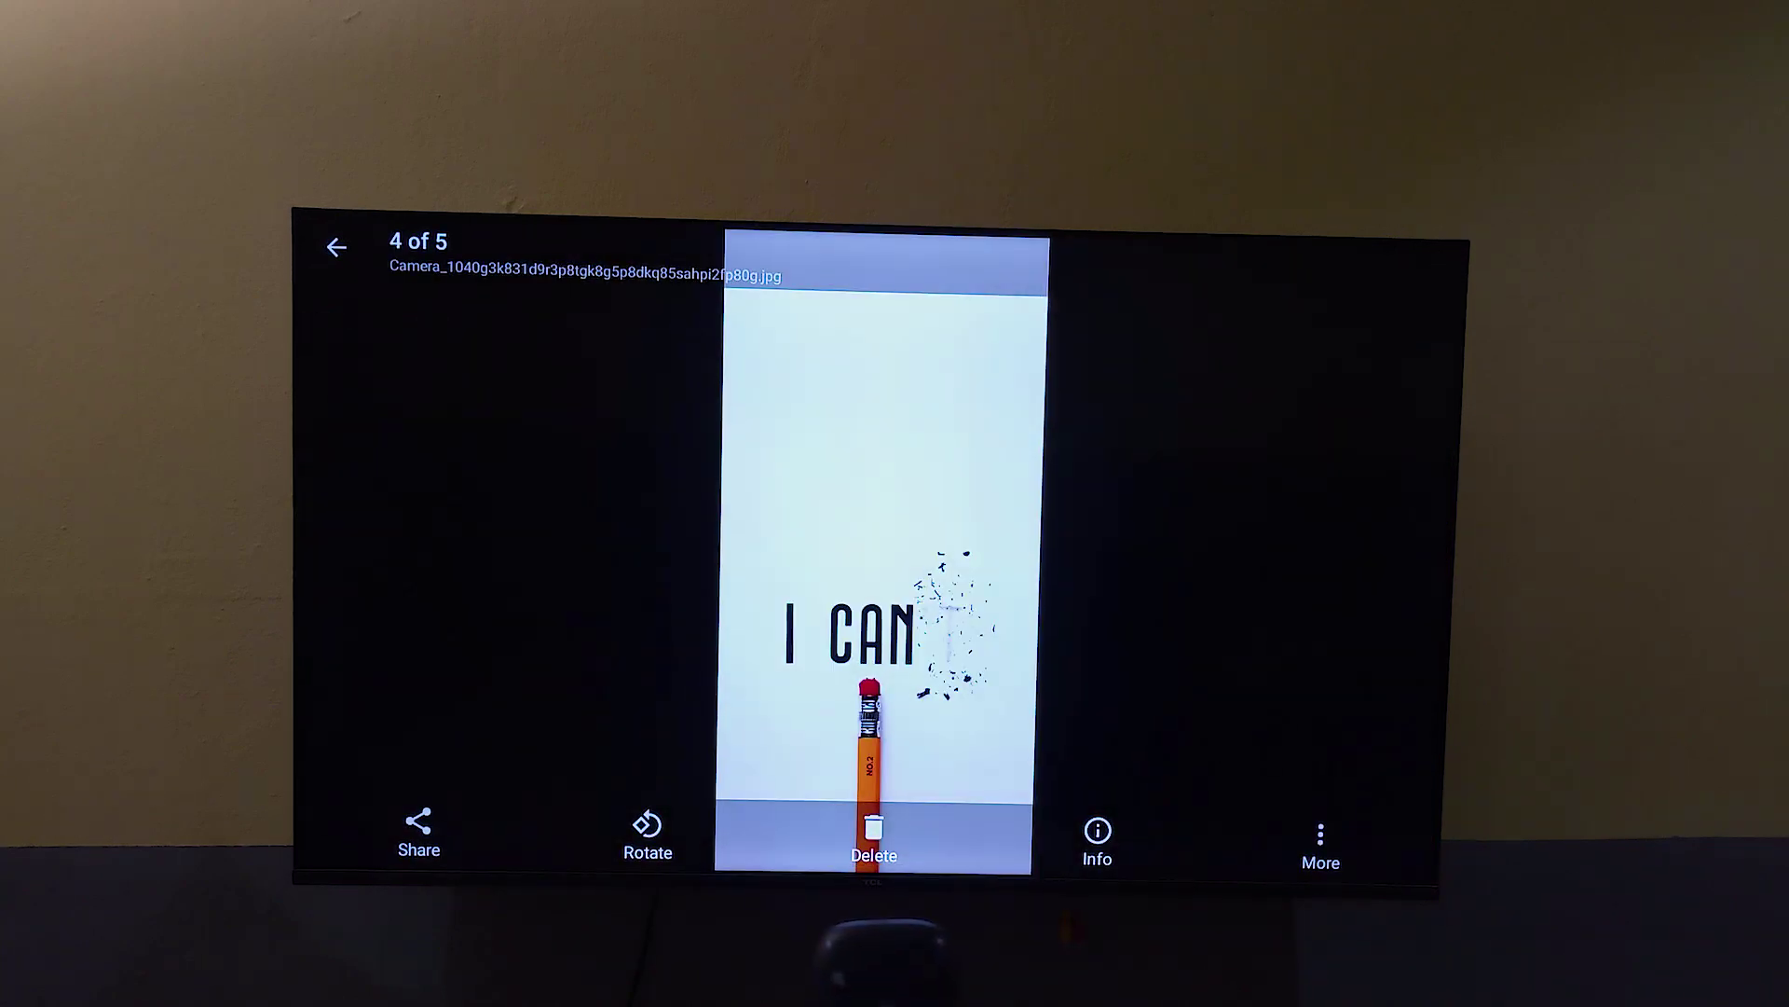
{"action": "key", "text": "Right"}
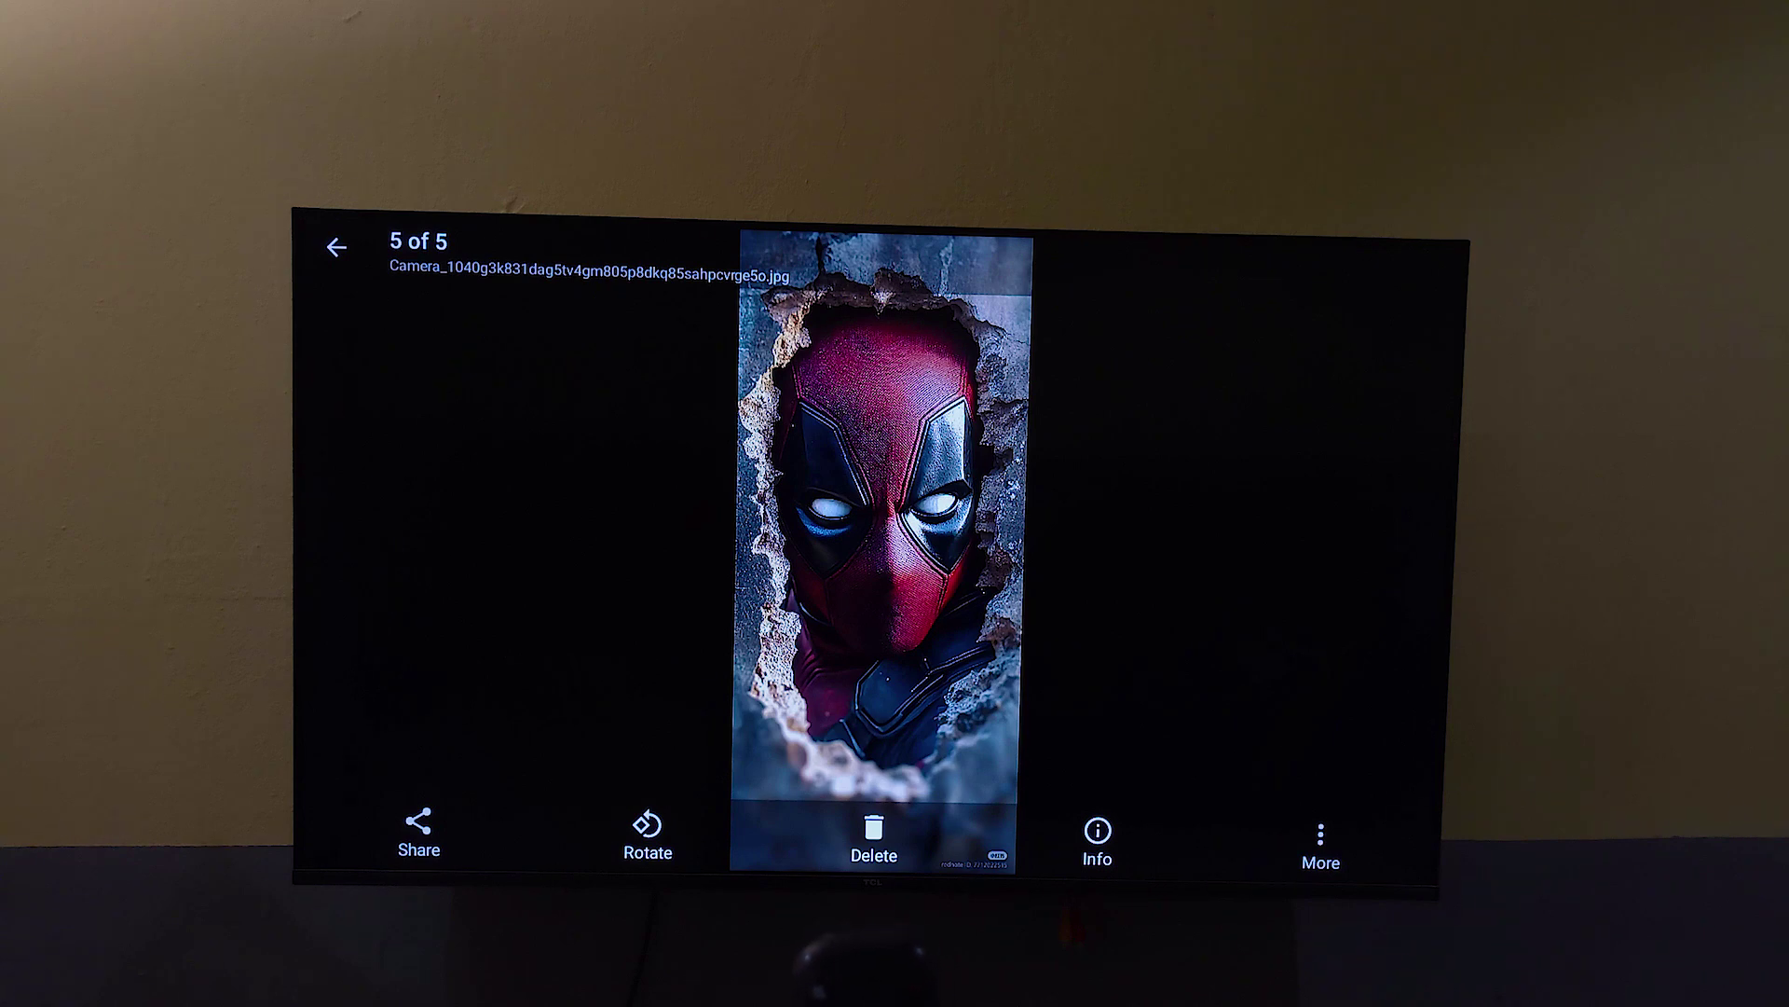
{"action": "key", "text": "Left"}
{"action": "key", "text": "Right"}
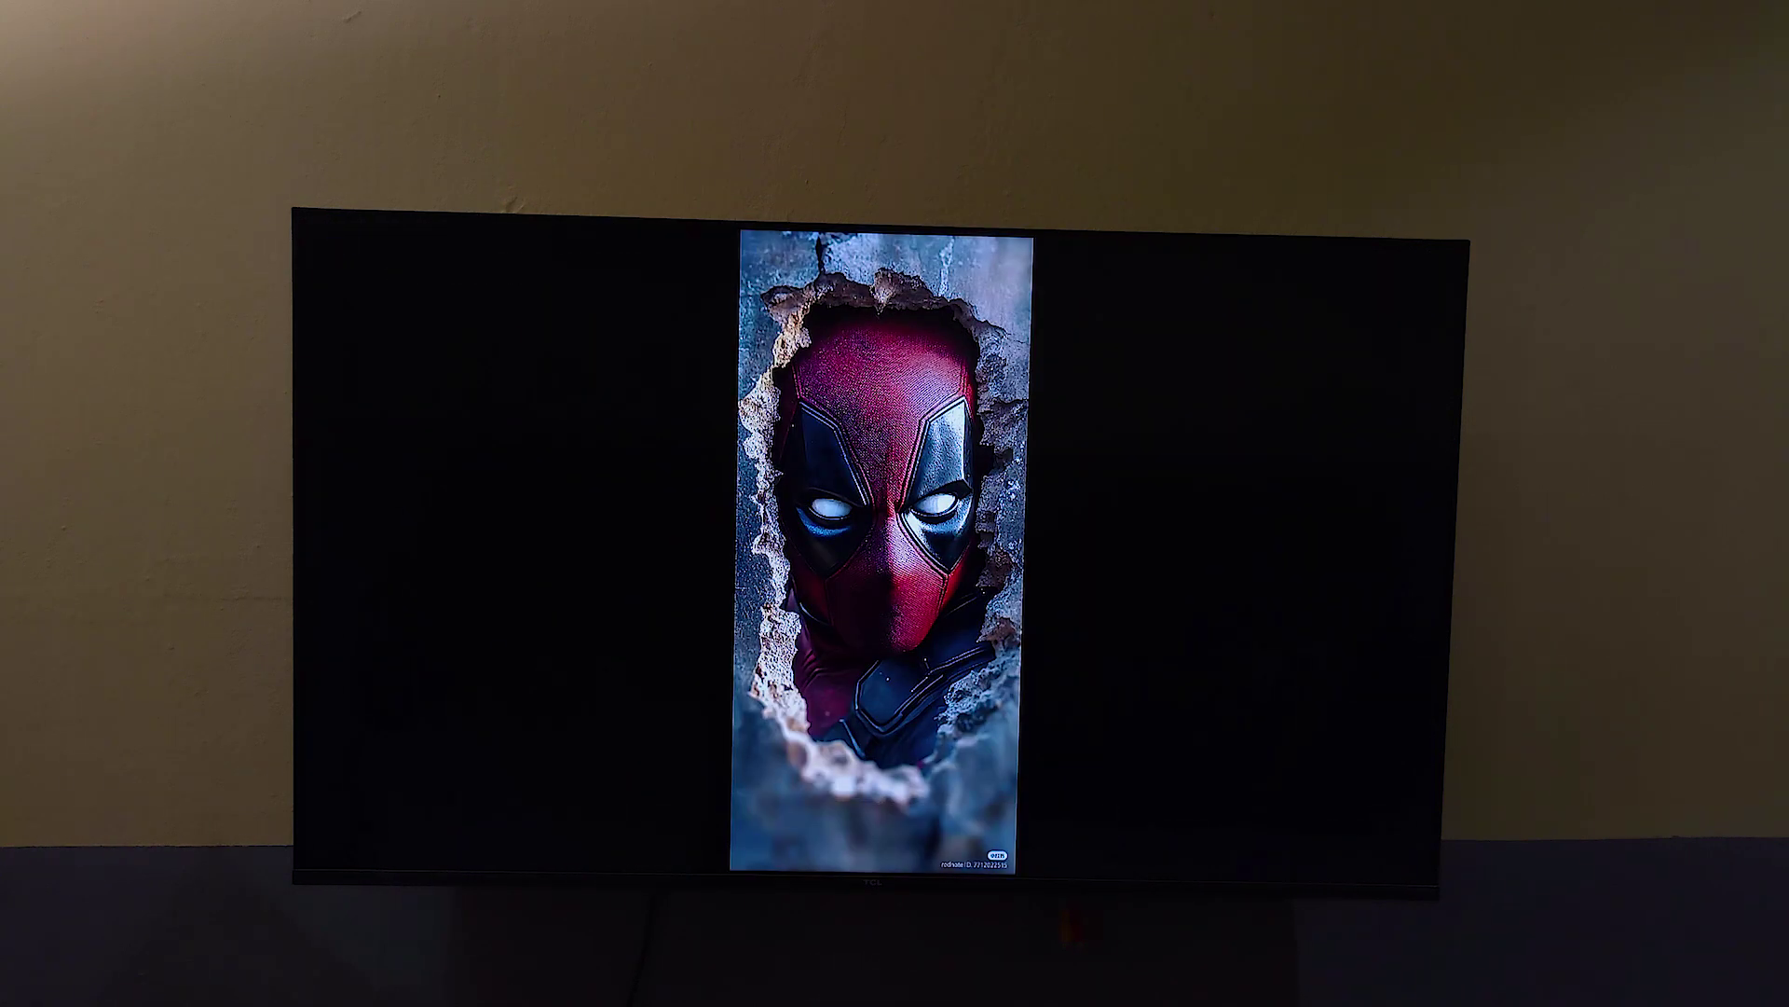
{"action": "key", "text": "Home"}
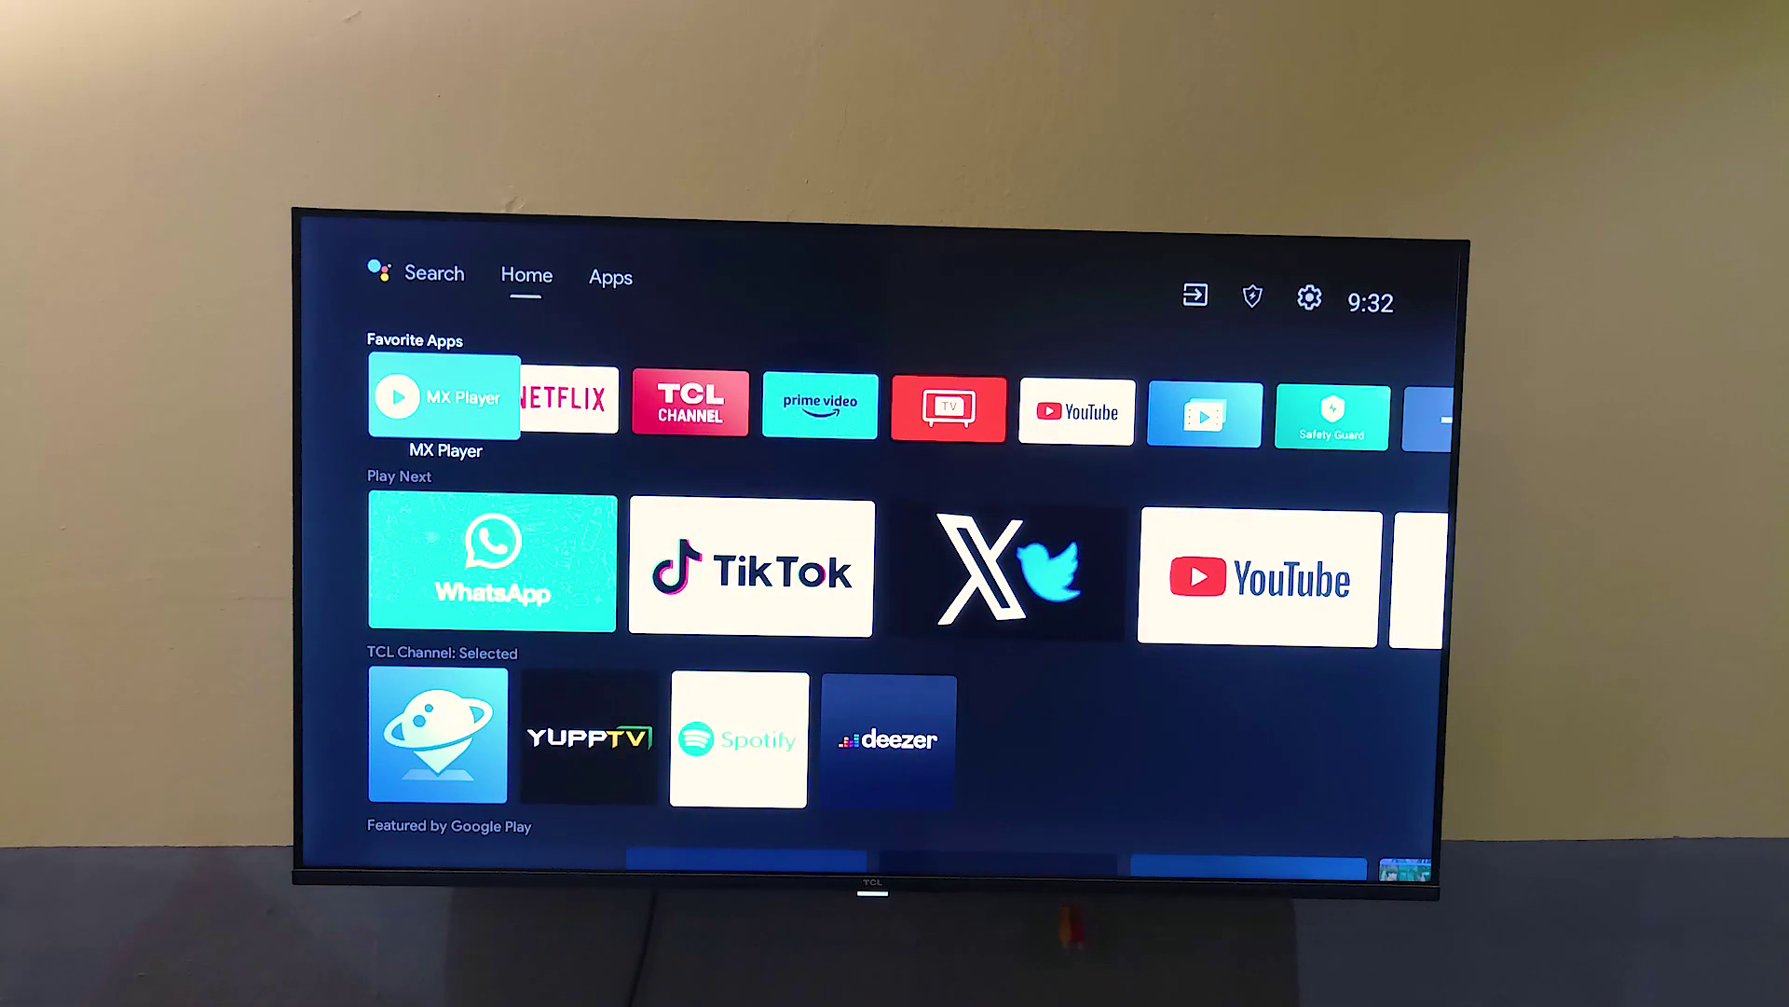
Launch the SEND FILES TO TV tile from the Apps tab's Installed Apps grid.
{"action": "key", "text": "Up"}
{"action": "key", "text": "Right"}
{"action": "key", "text": "Down"}
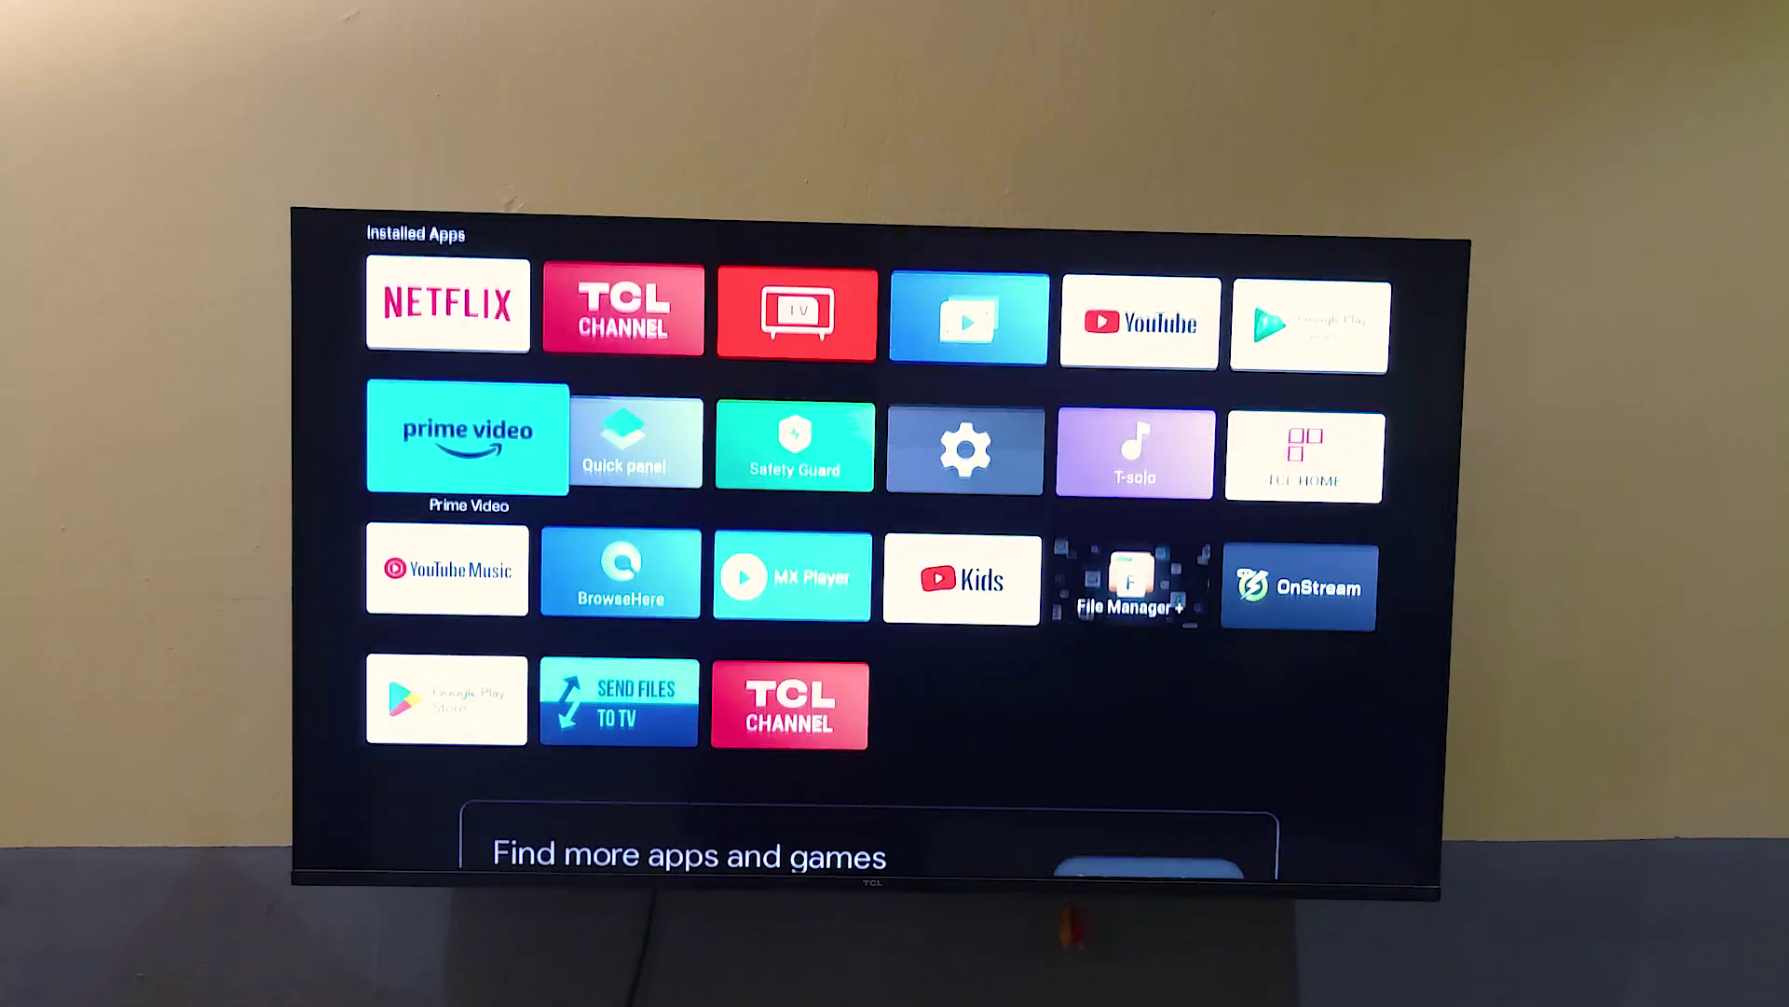
{"action": "key", "text": "Down"}
{"action": "key", "text": "Down"}
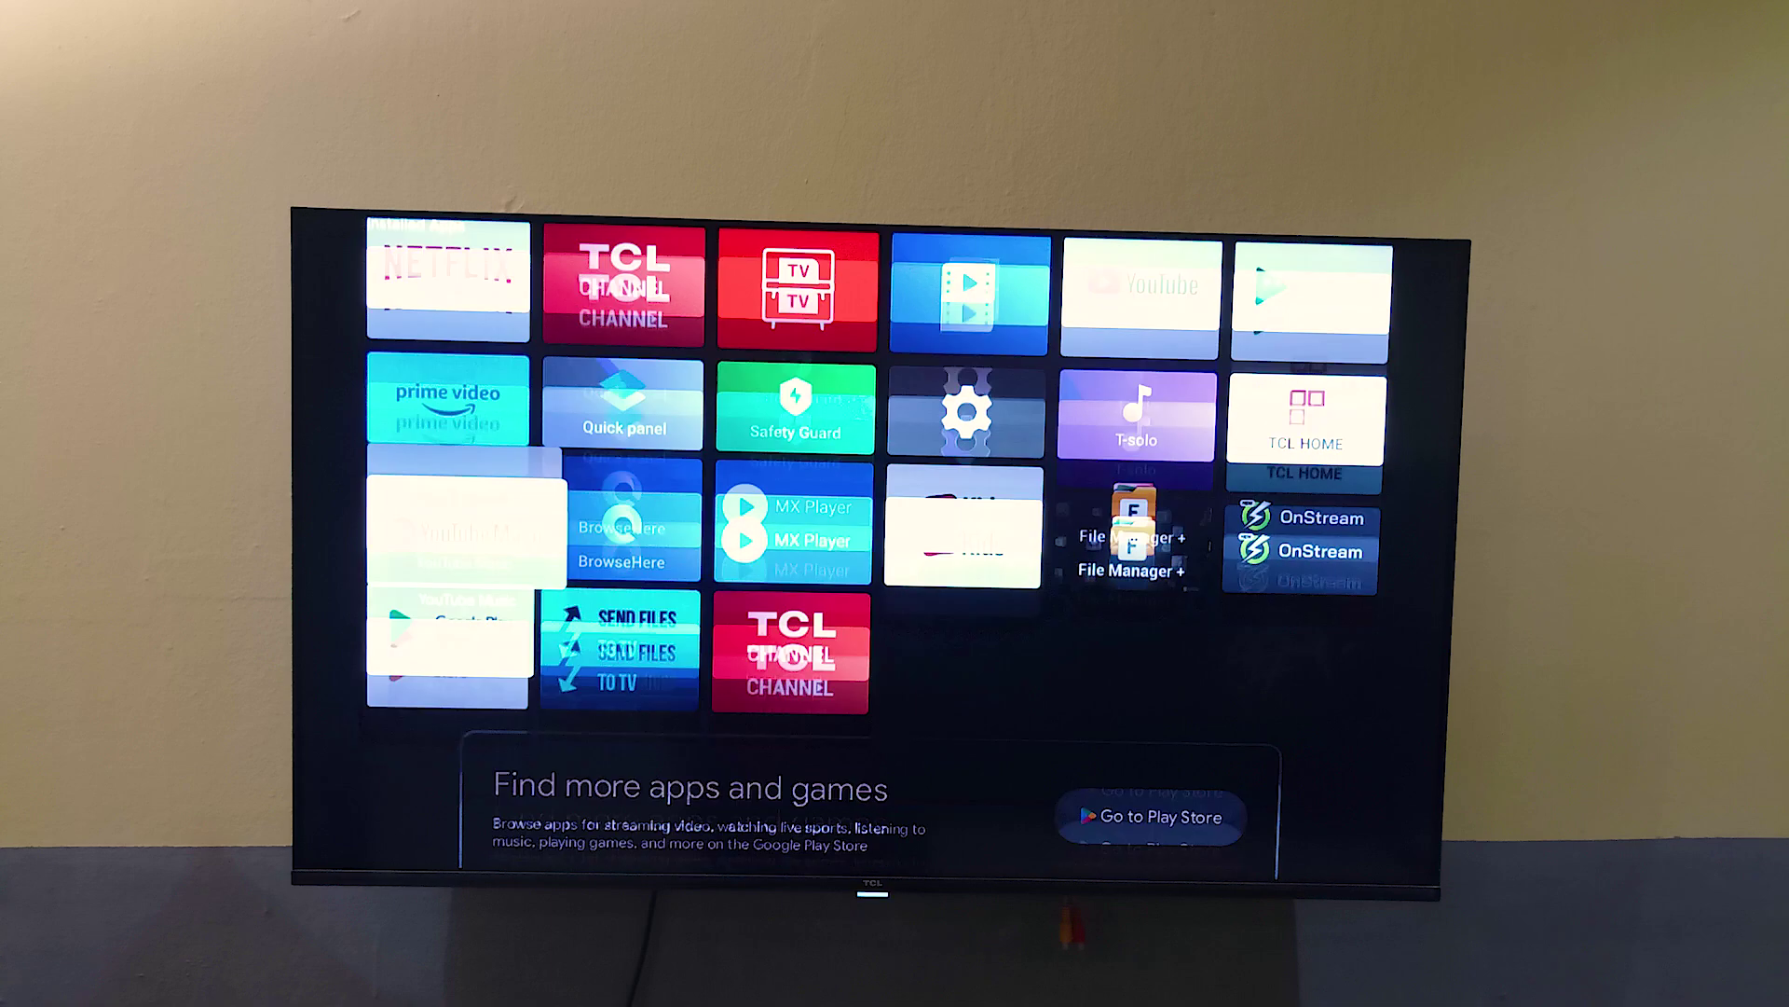
{"action": "key", "text": "Return"}
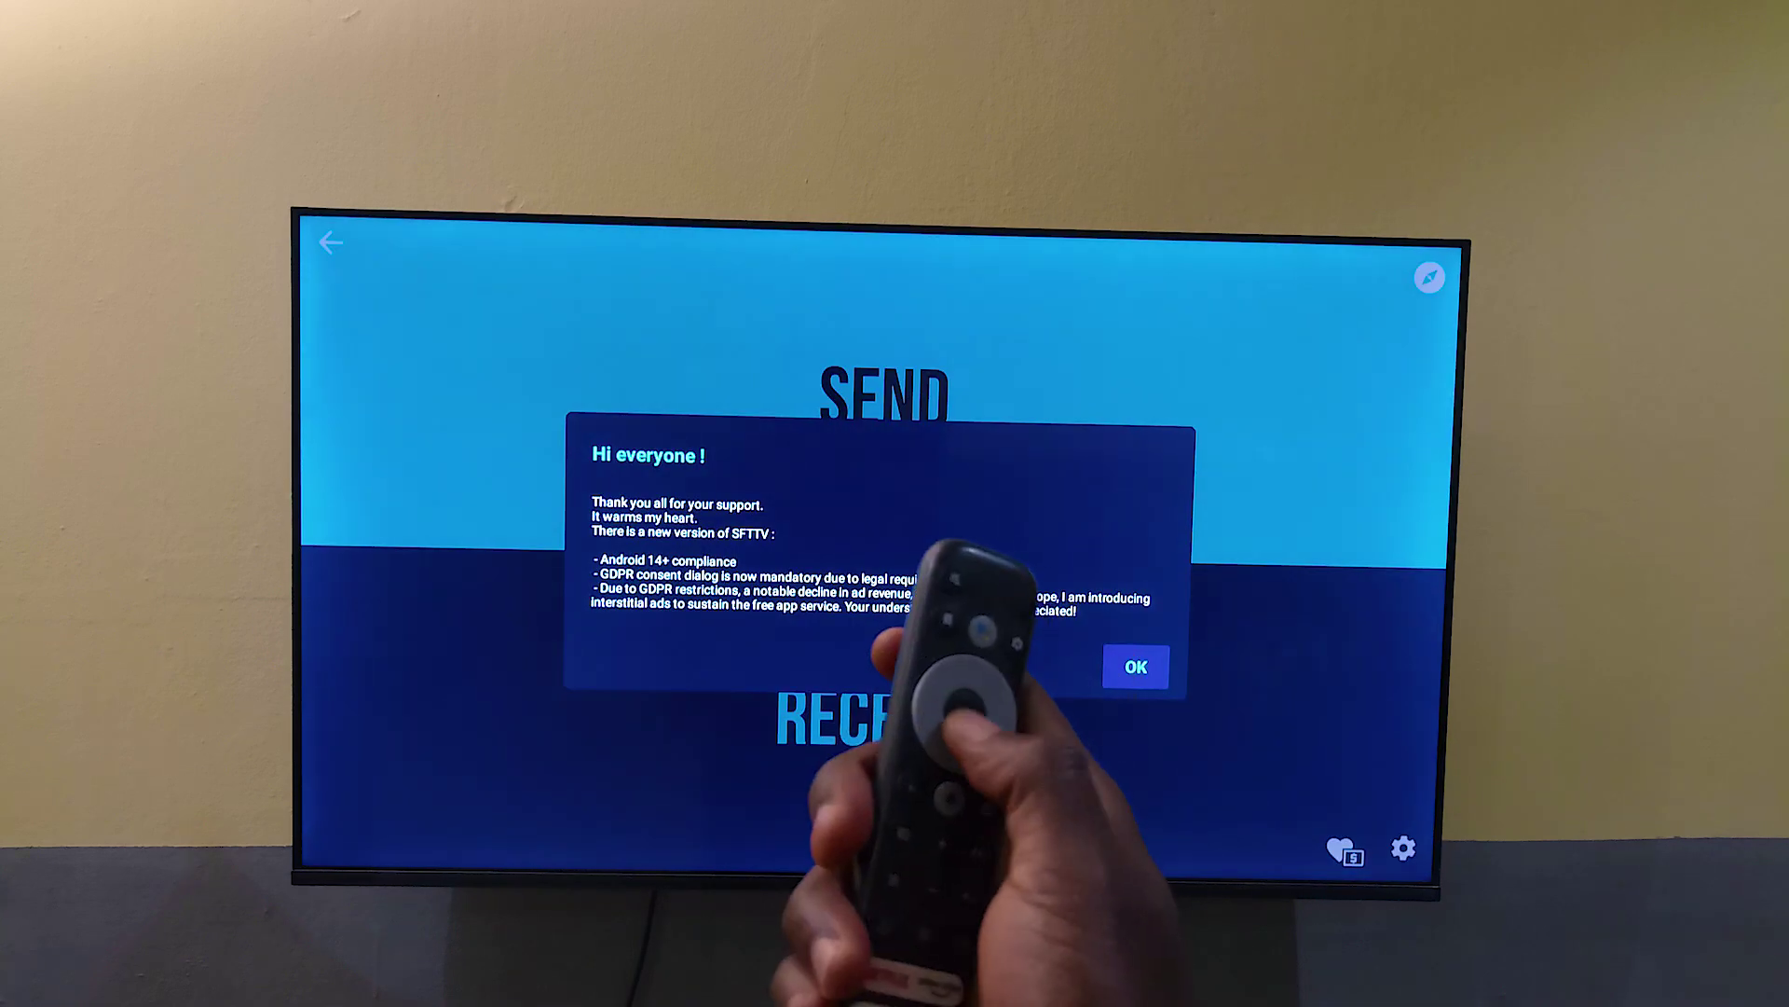
Dismiss the 'Hi everyone!' notice, choose SEND, and open the Download folder.
{"action": "key", "text": "Return"}
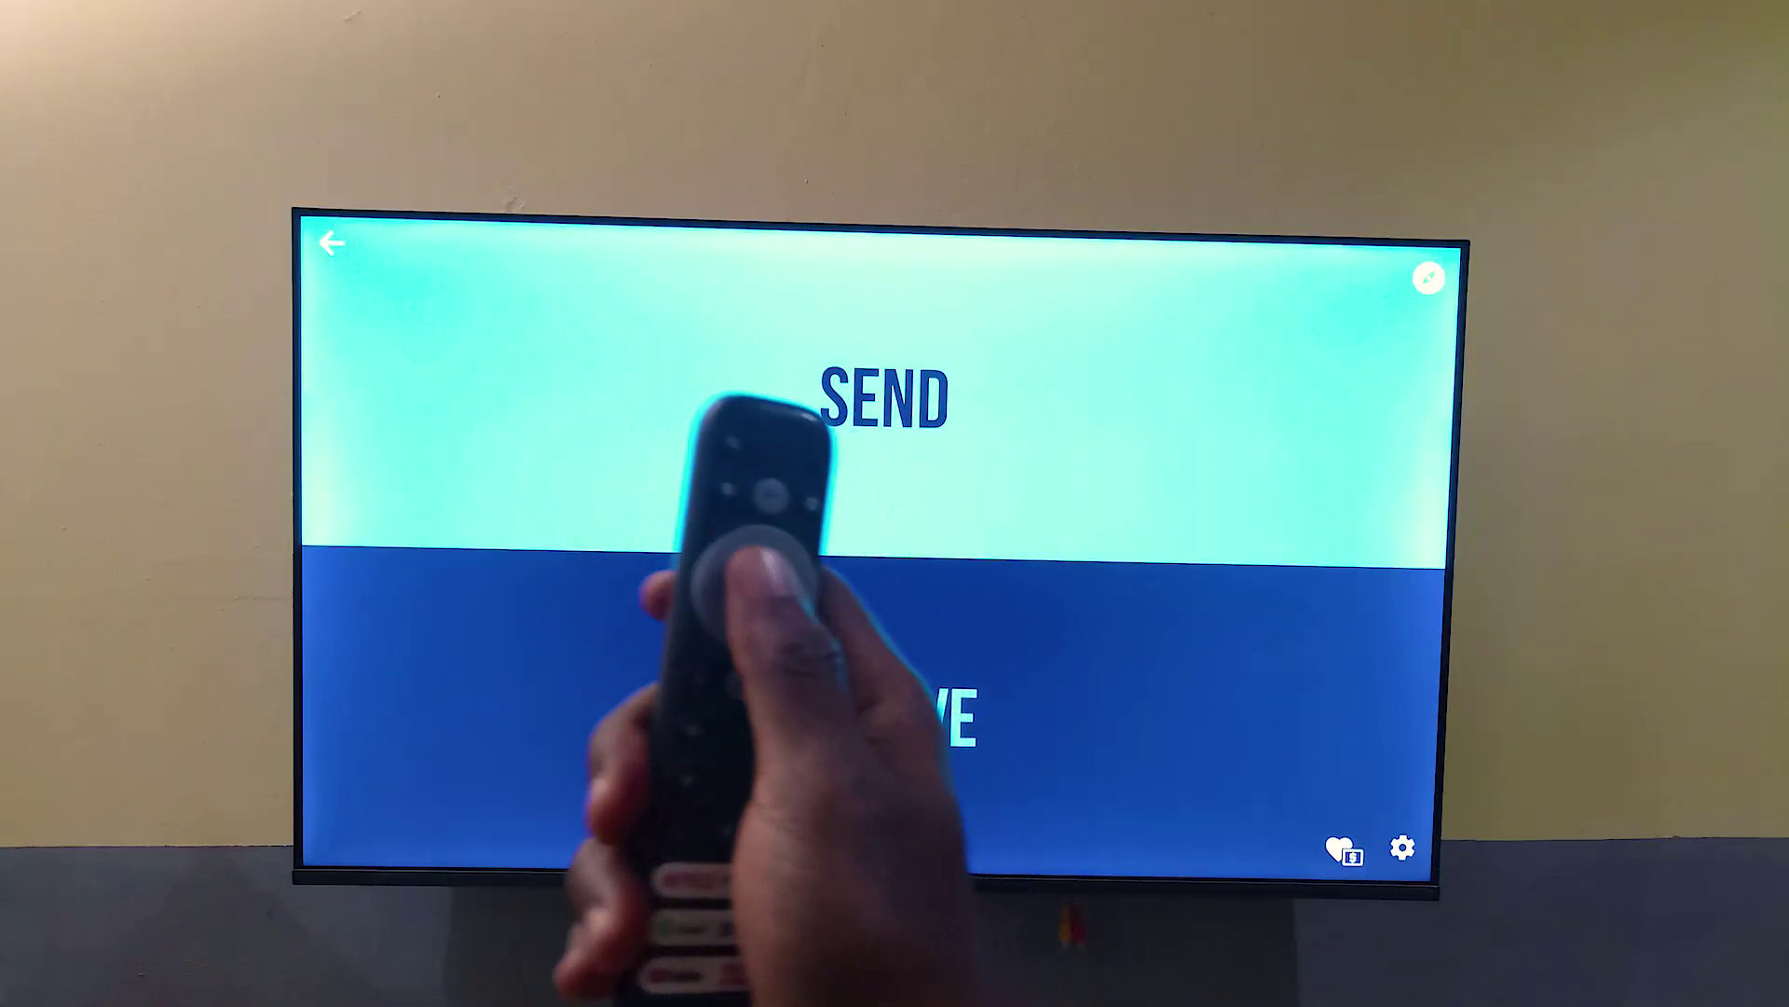
{"action": "key", "text": "Return"}
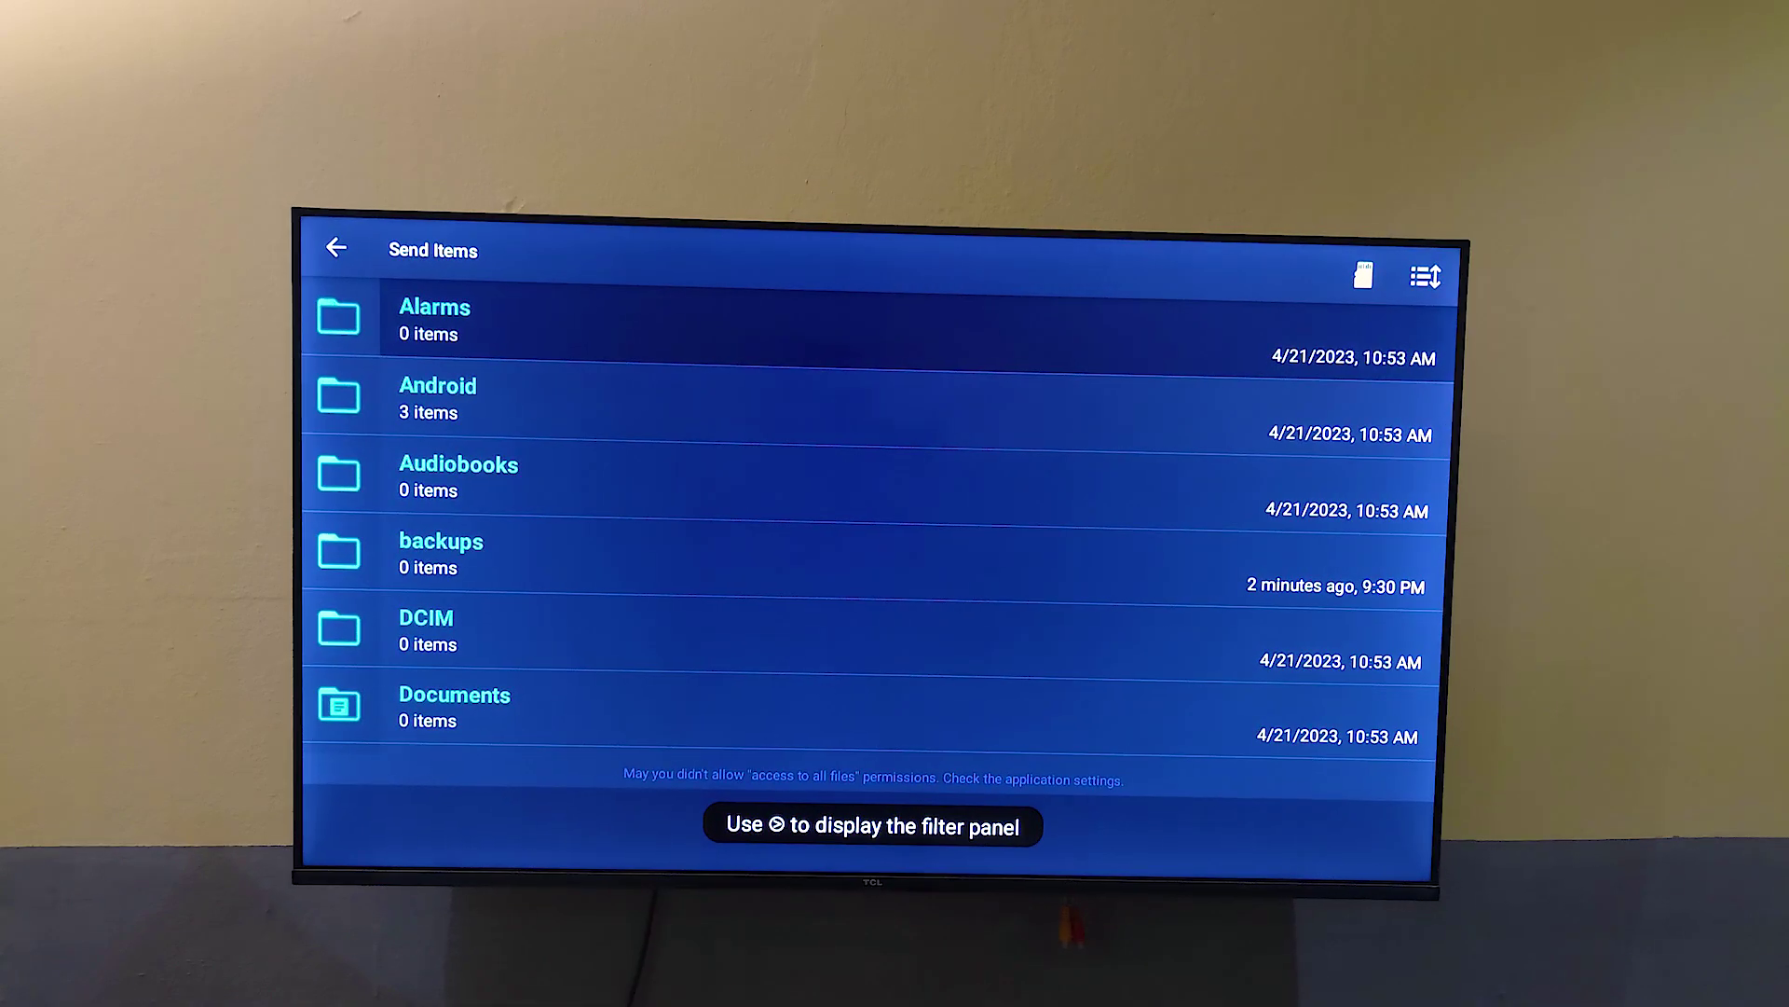
{"action": "key", "text": "Down"}
{"action": "key", "text": "Down"}
{"action": "key", "text": "Down"}
{"action": "key", "text": "Down"}
{"action": "key", "text": "Down"}
{"action": "key", "text": "Down"}
{"action": "key", "text": "Down"}
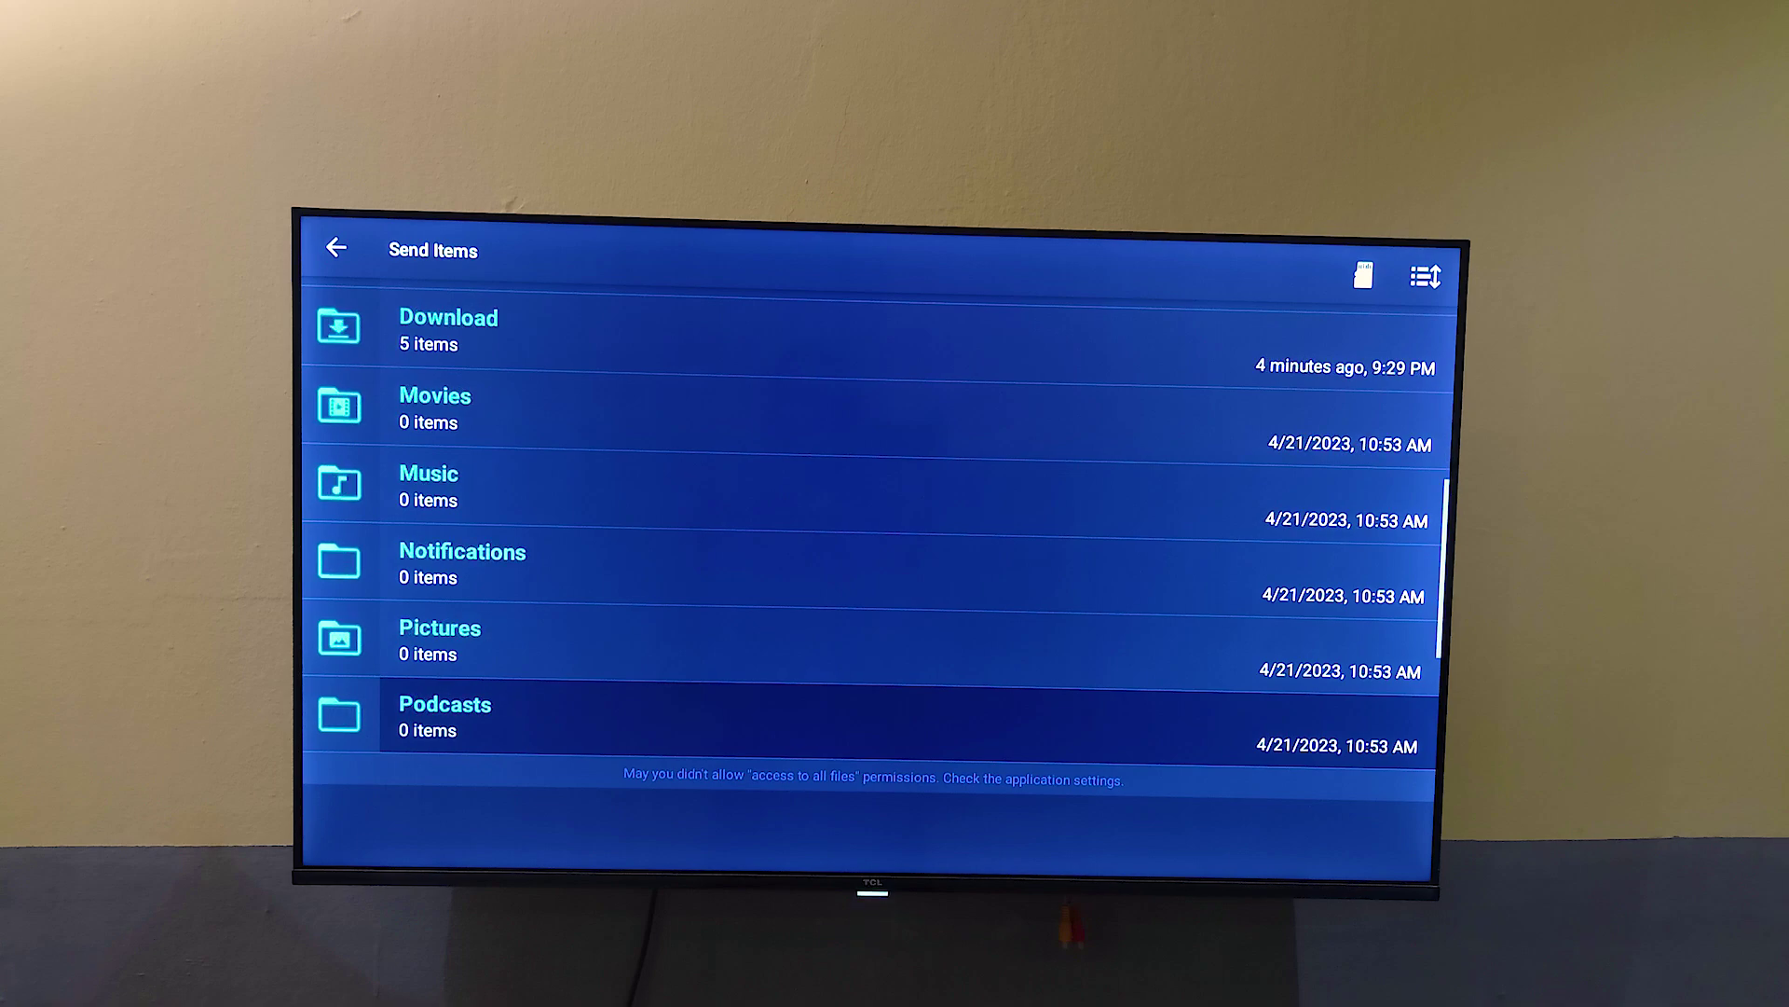
{"action": "key", "text": "Down"}
{"action": "key", "text": "Up"}
{"action": "key", "text": "Up"}
{"action": "key", "text": "Up"}
{"action": "key", "text": "Up"}
{"action": "key", "text": "Up"}
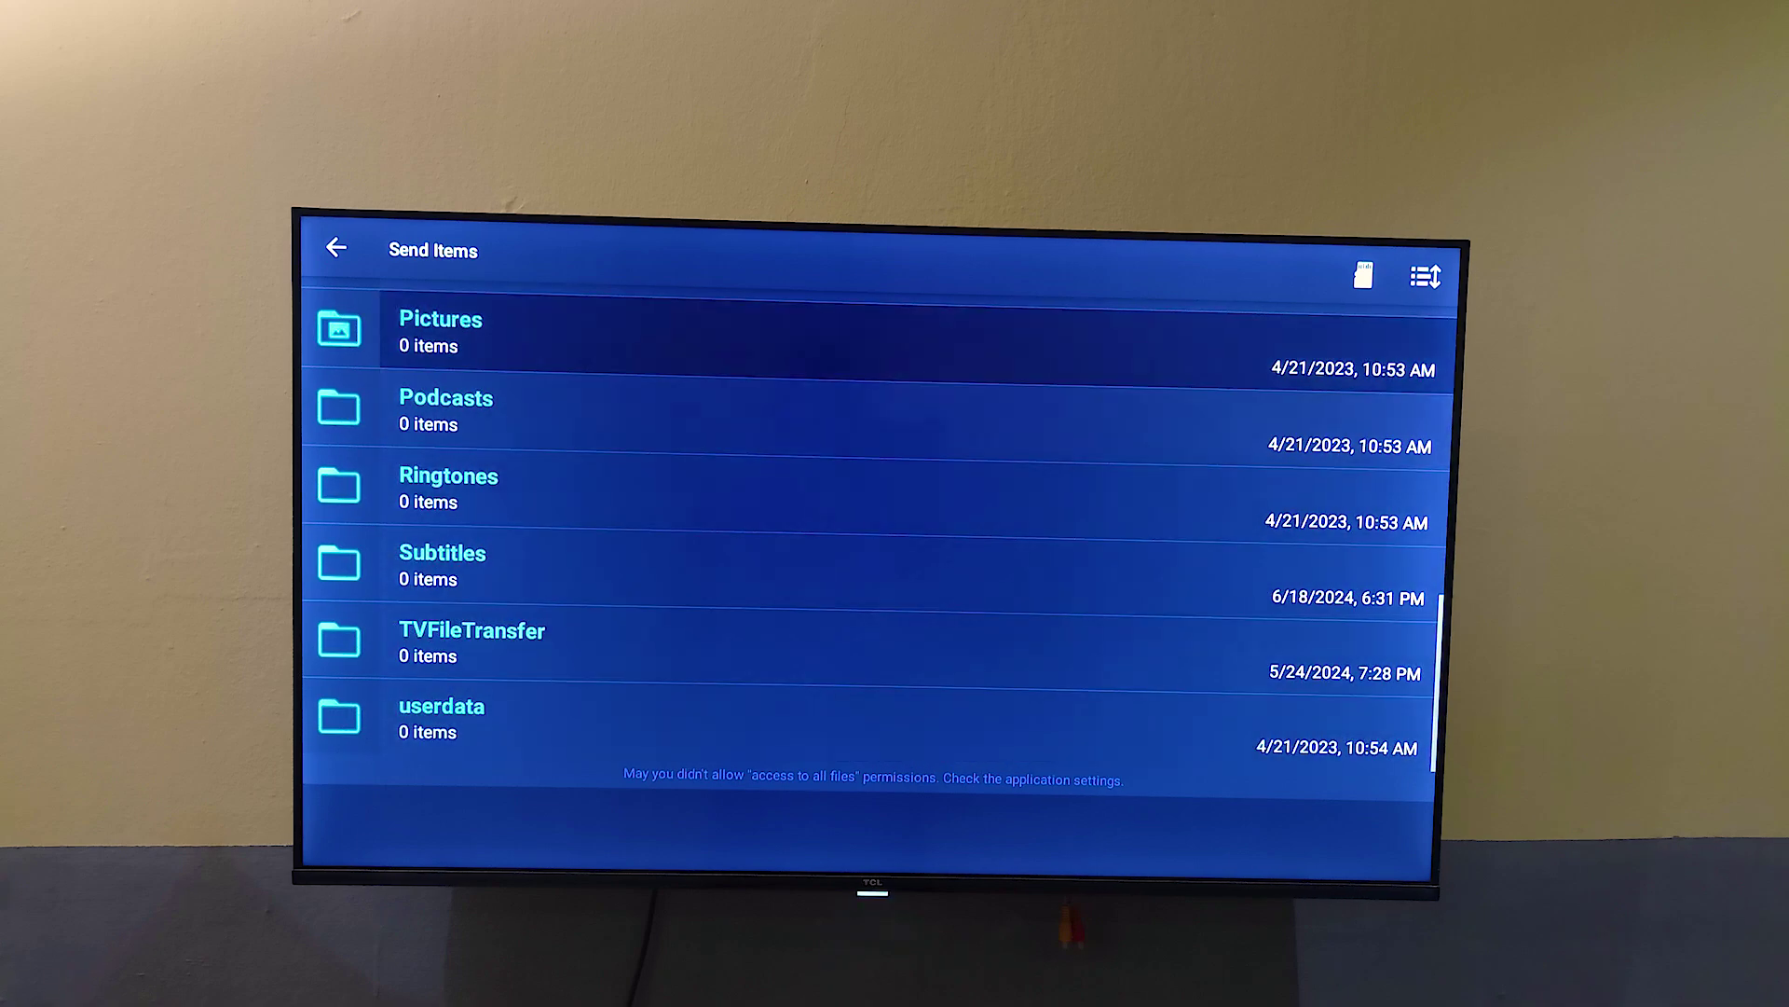
{"action": "key", "text": "Up"}
{"action": "key", "text": "Up"}
{"action": "key", "text": "Down"}
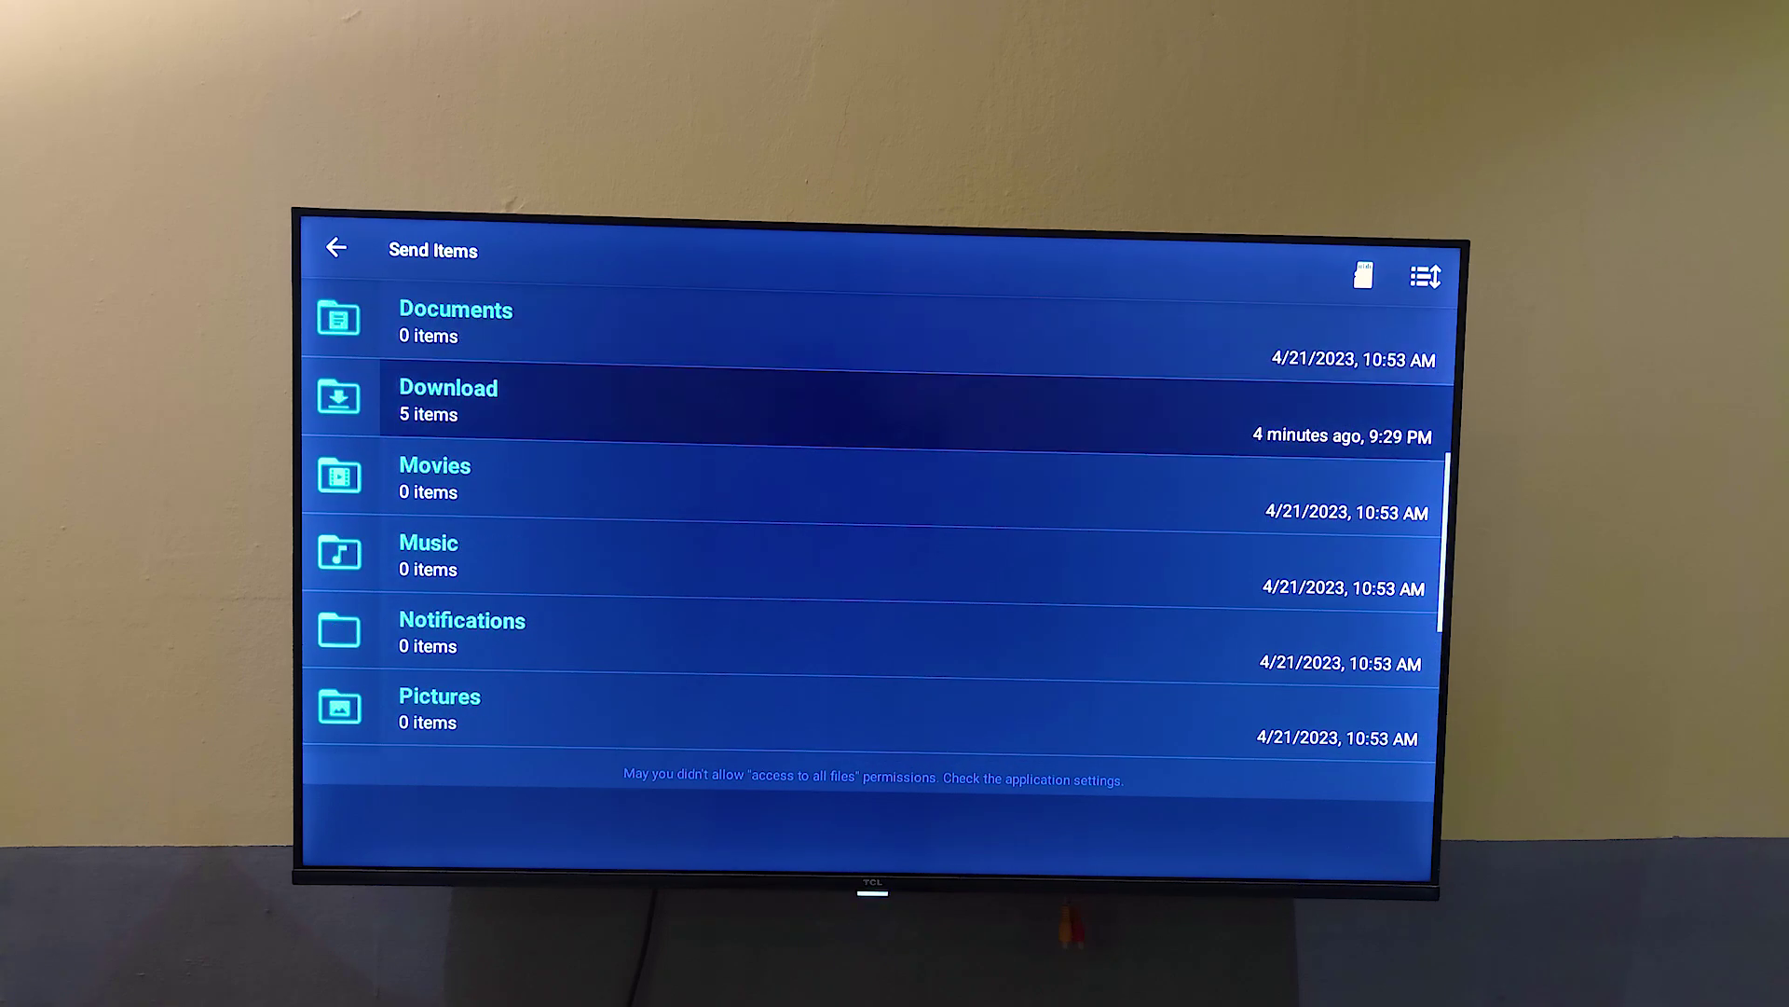
{"action": "key", "text": "Return"}
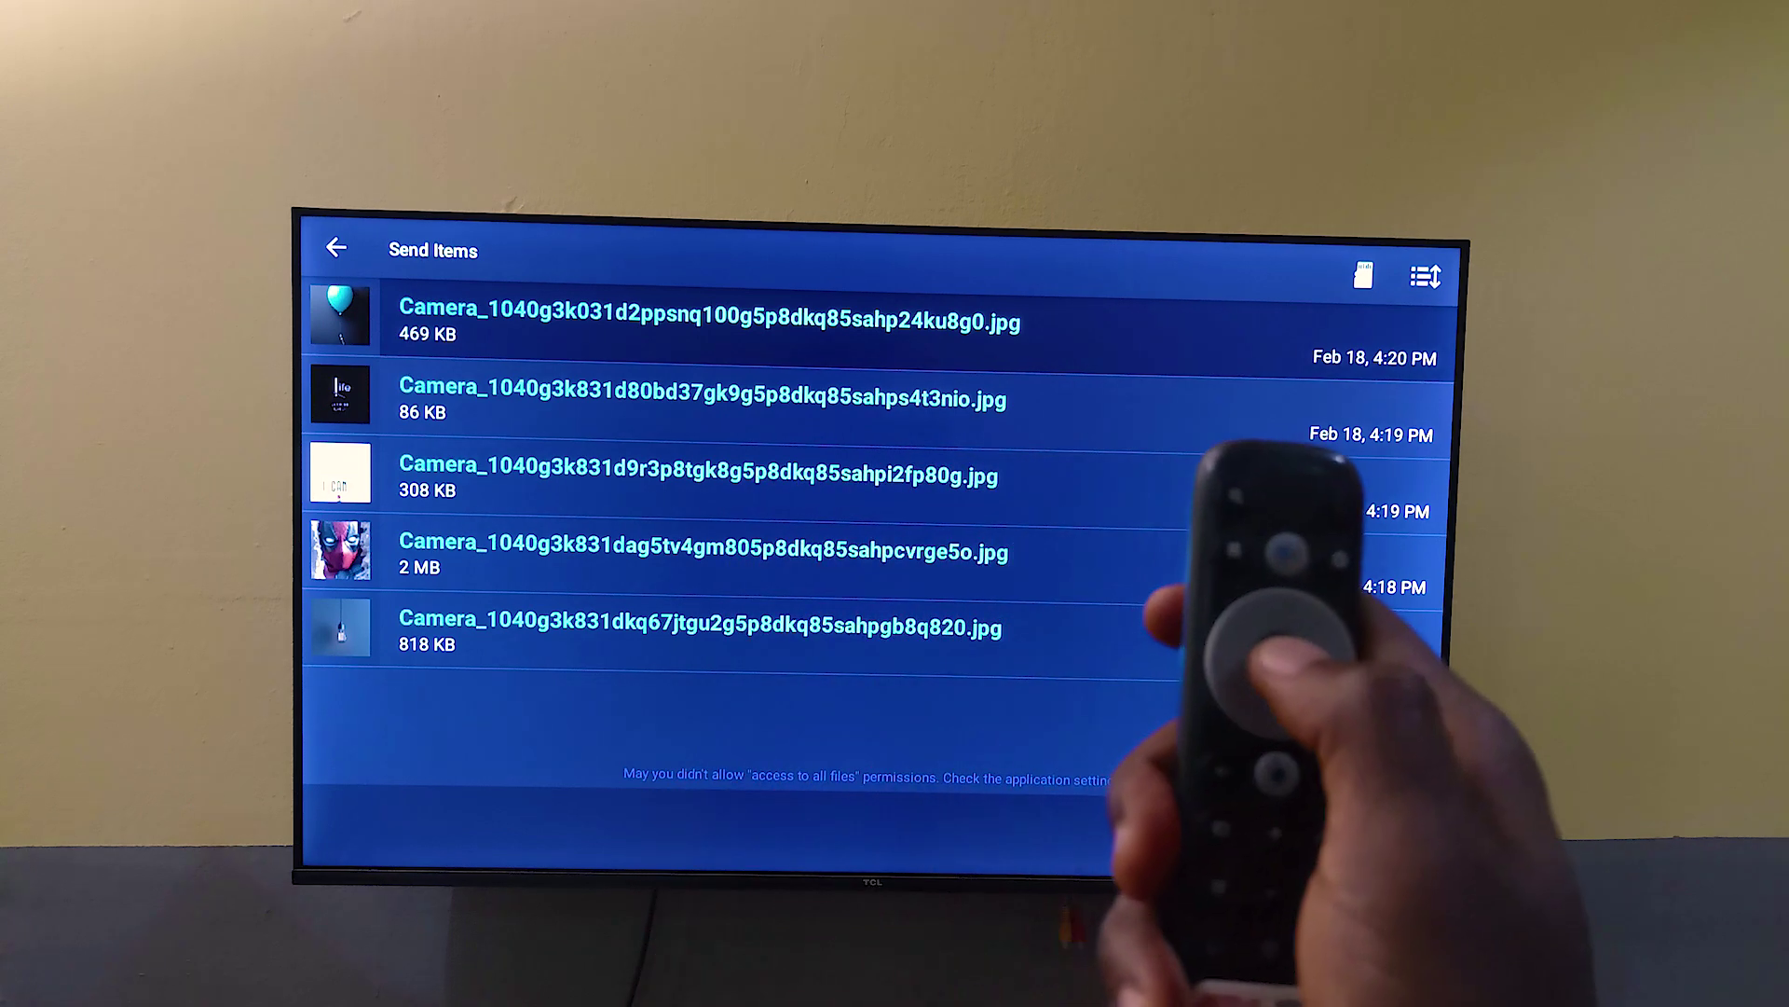
Mark the first three Download photos and confirm them to list the phone as receiver.
{"action": "key", "text": "Return"}
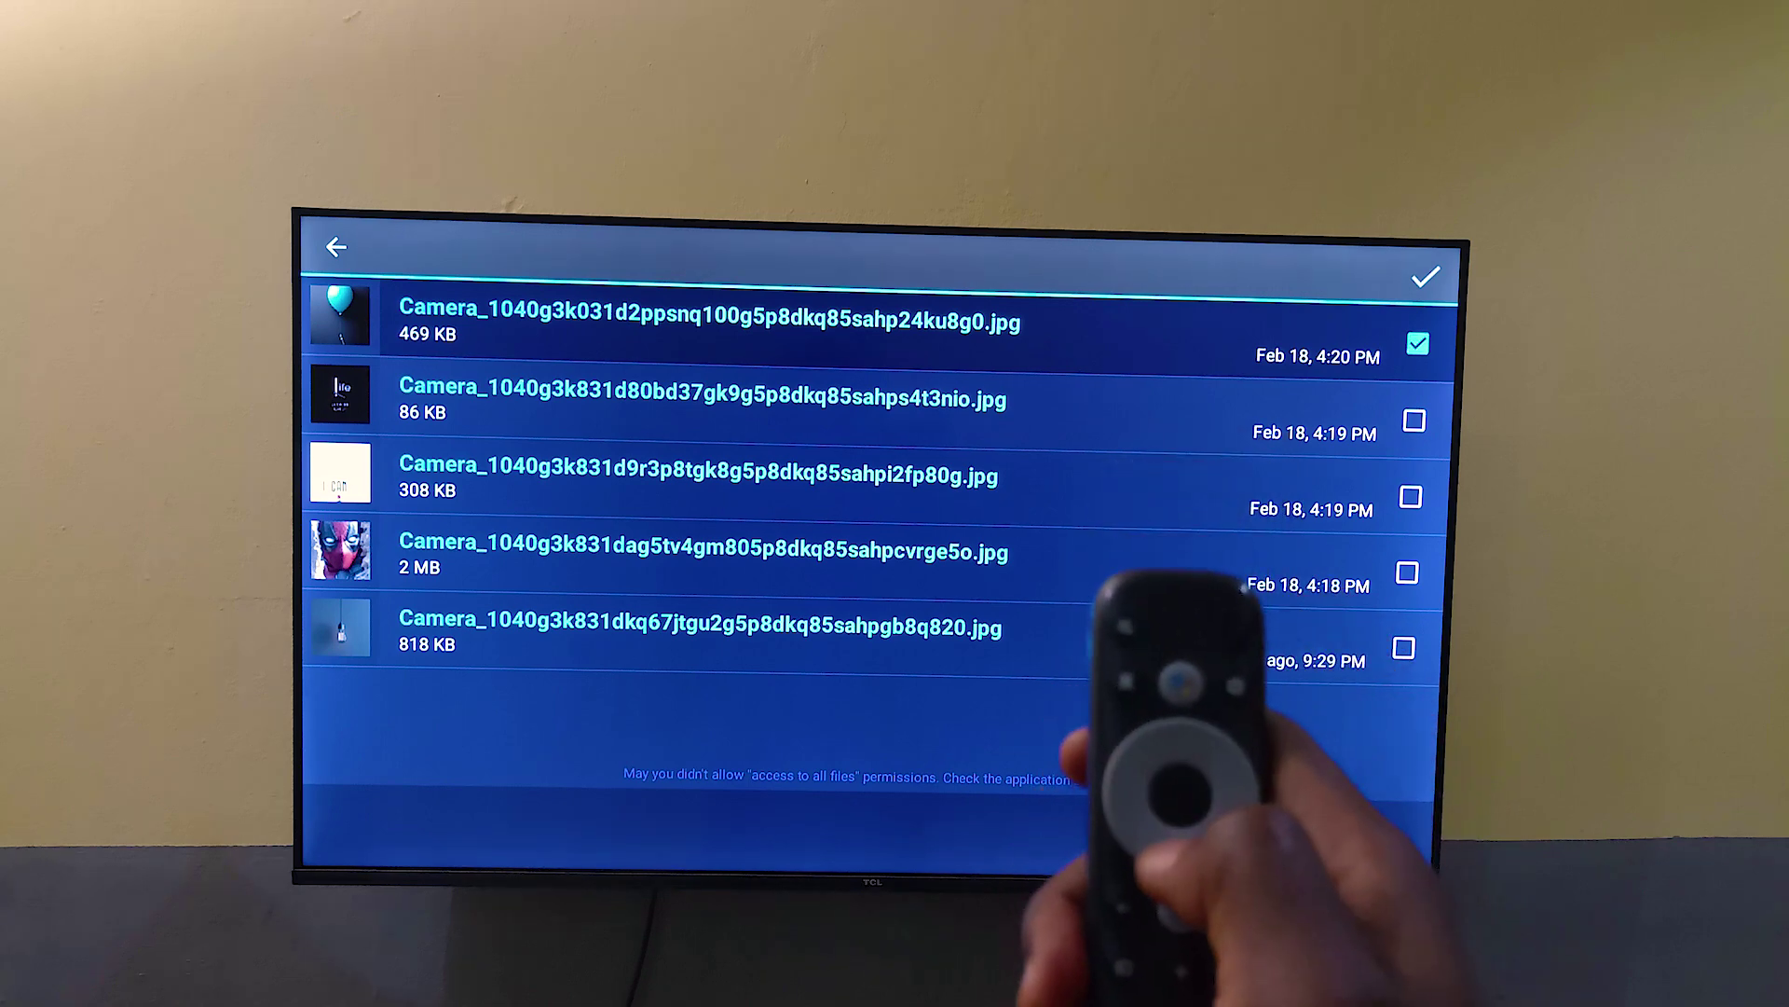
{"action": "key", "text": "Down"}
{"action": "key", "text": "Return"}
{"action": "key", "text": "Down"}
{"action": "key", "text": "Return"}
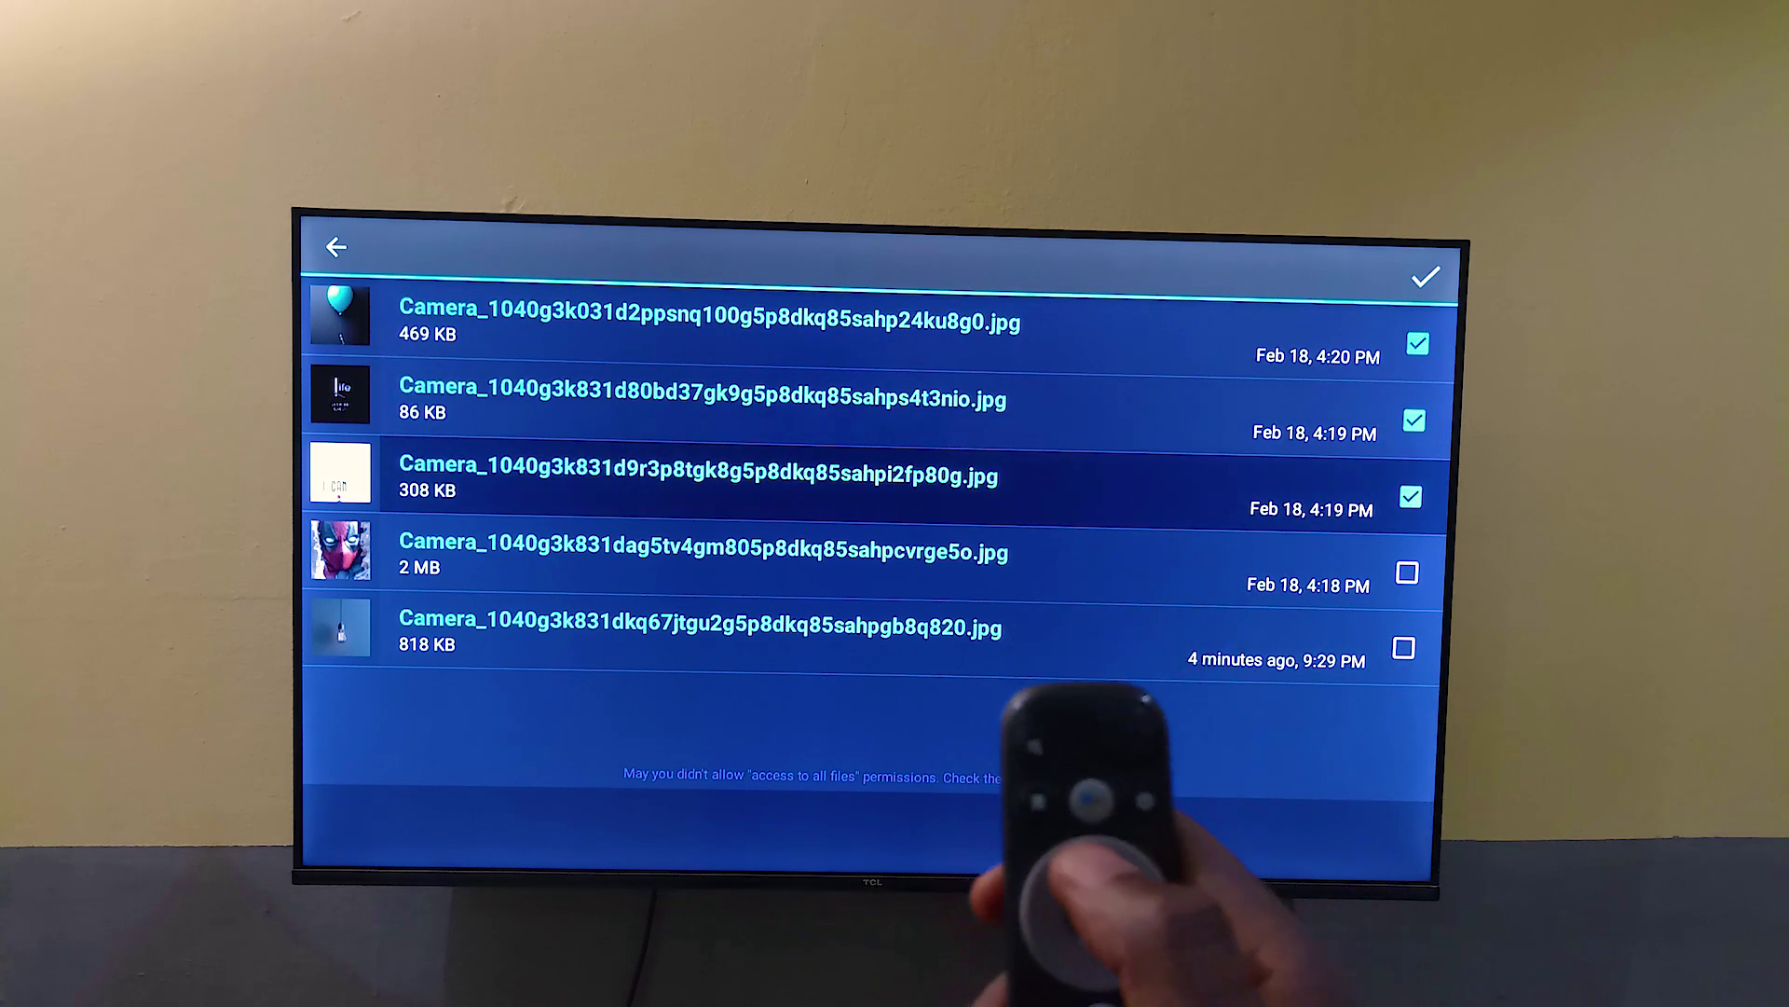
{"action": "key", "text": "Up"}
{"action": "key", "text": "Up"}
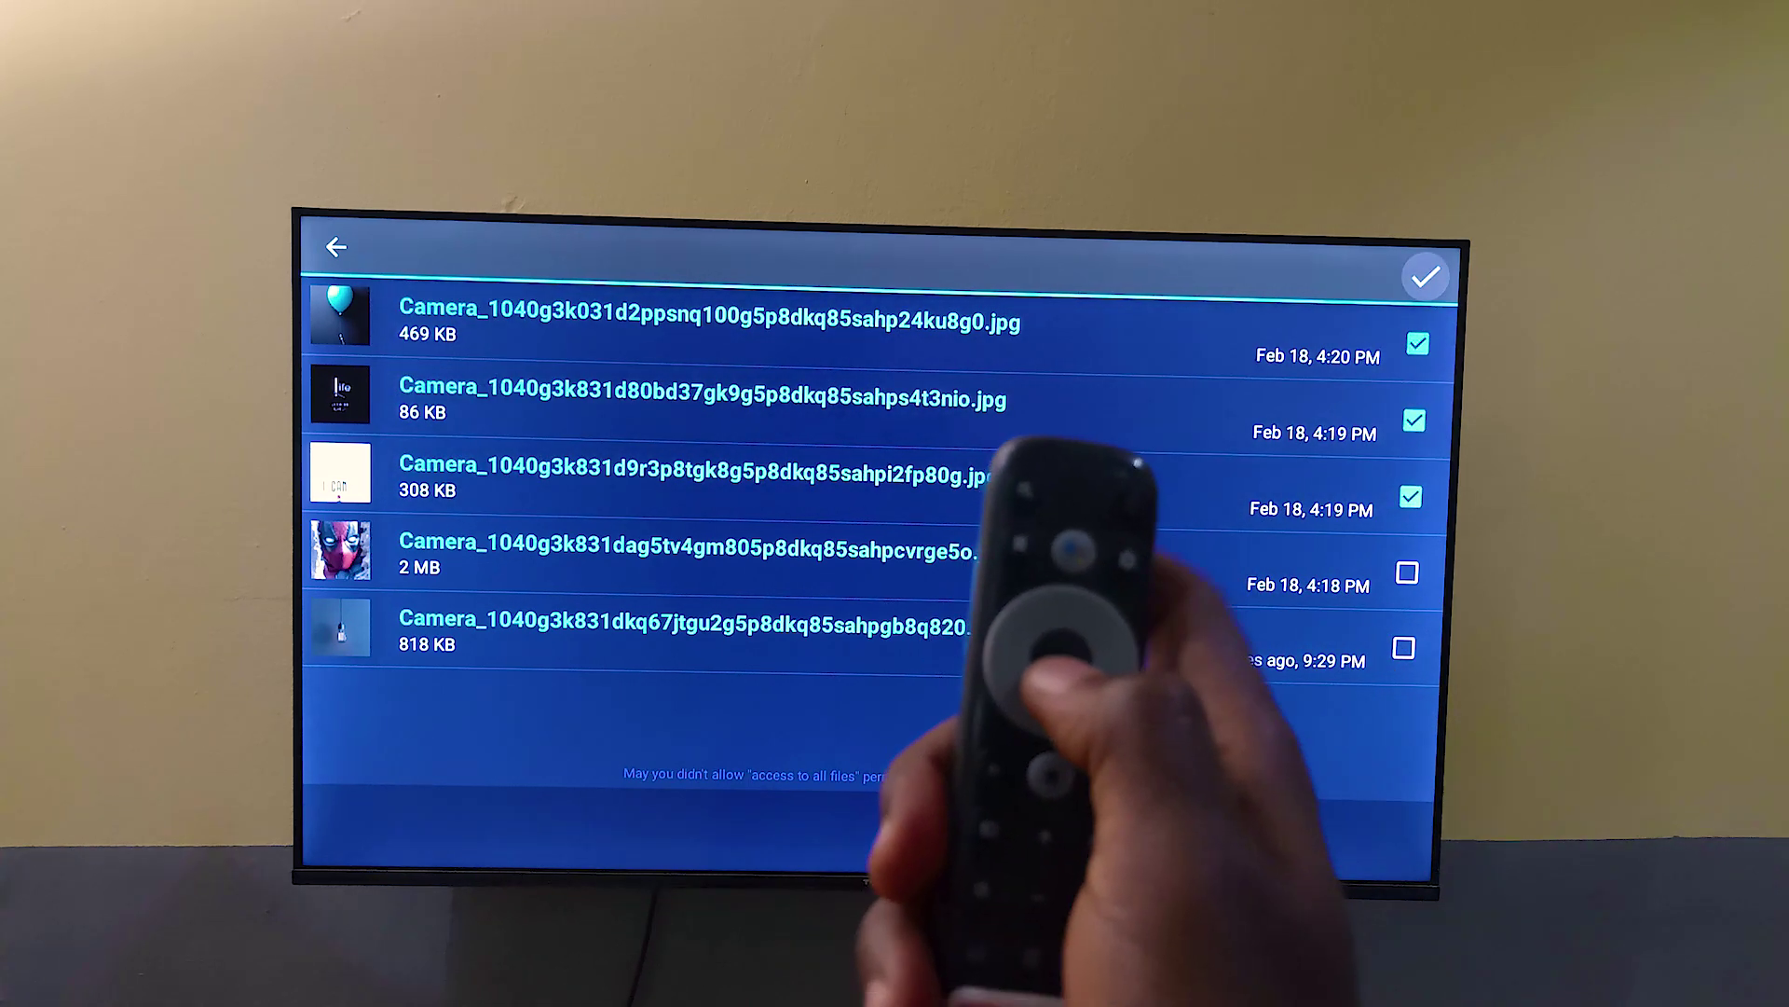
{"action": "key", "text": "Up"}
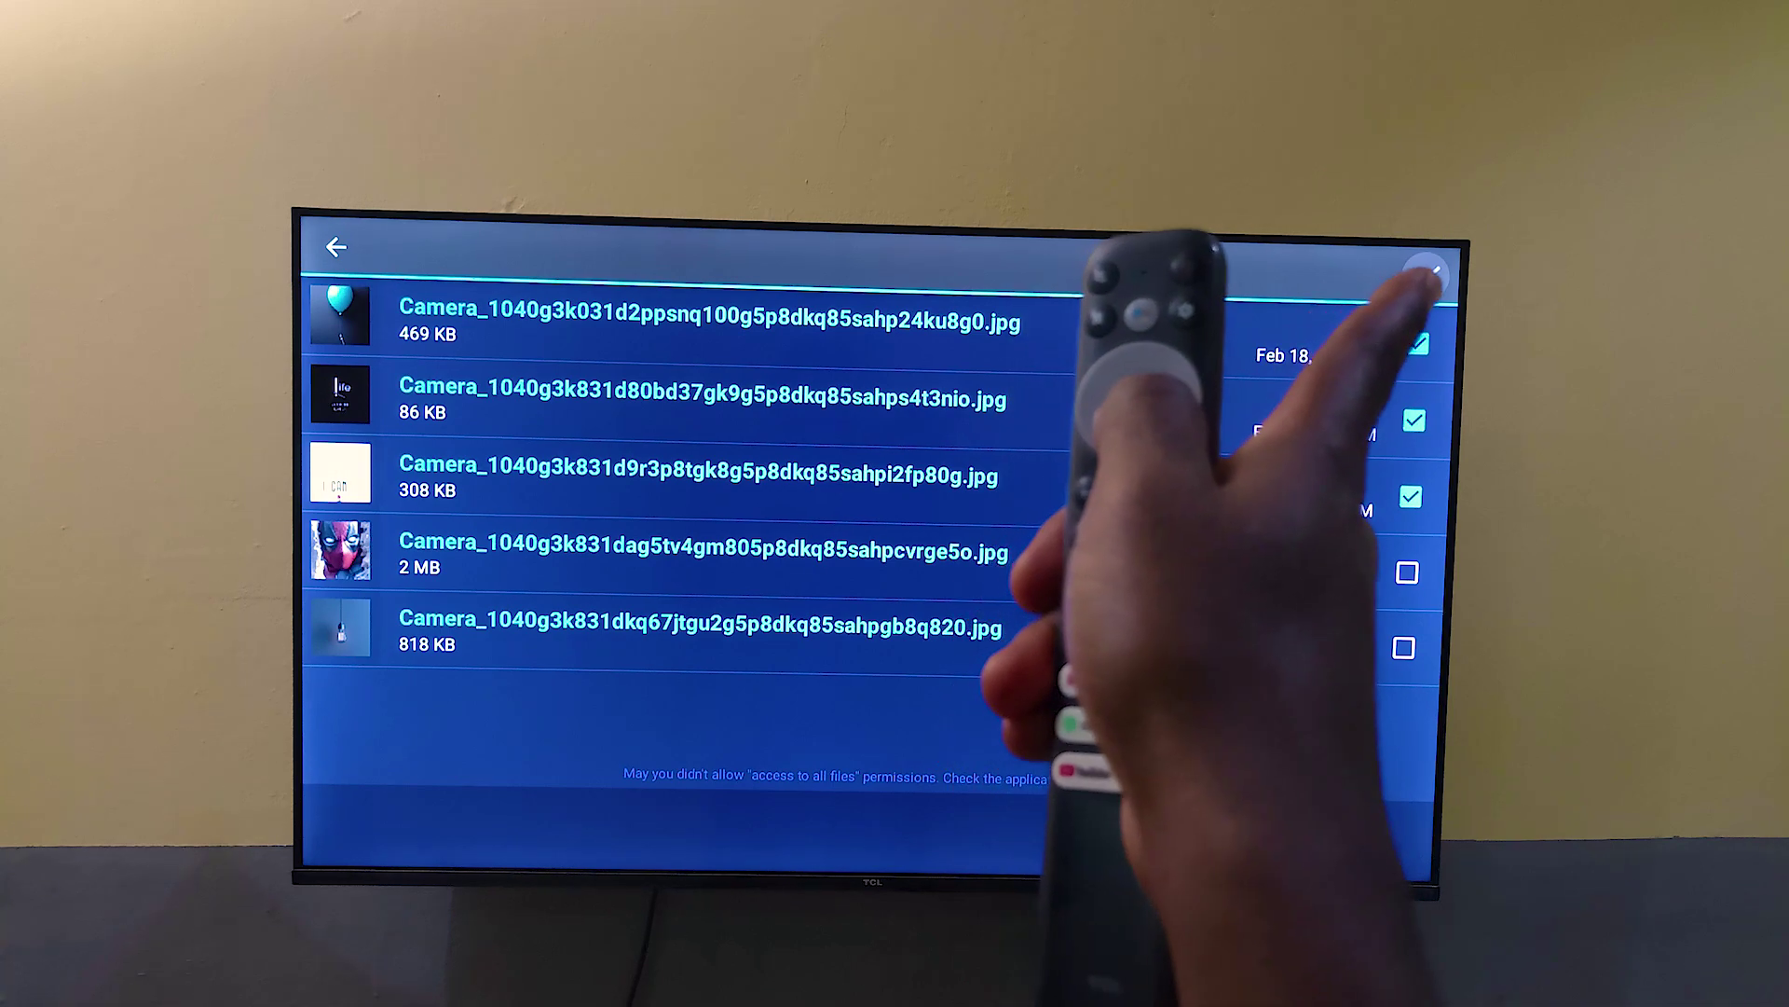
{"action": "key", "text": "Return"}
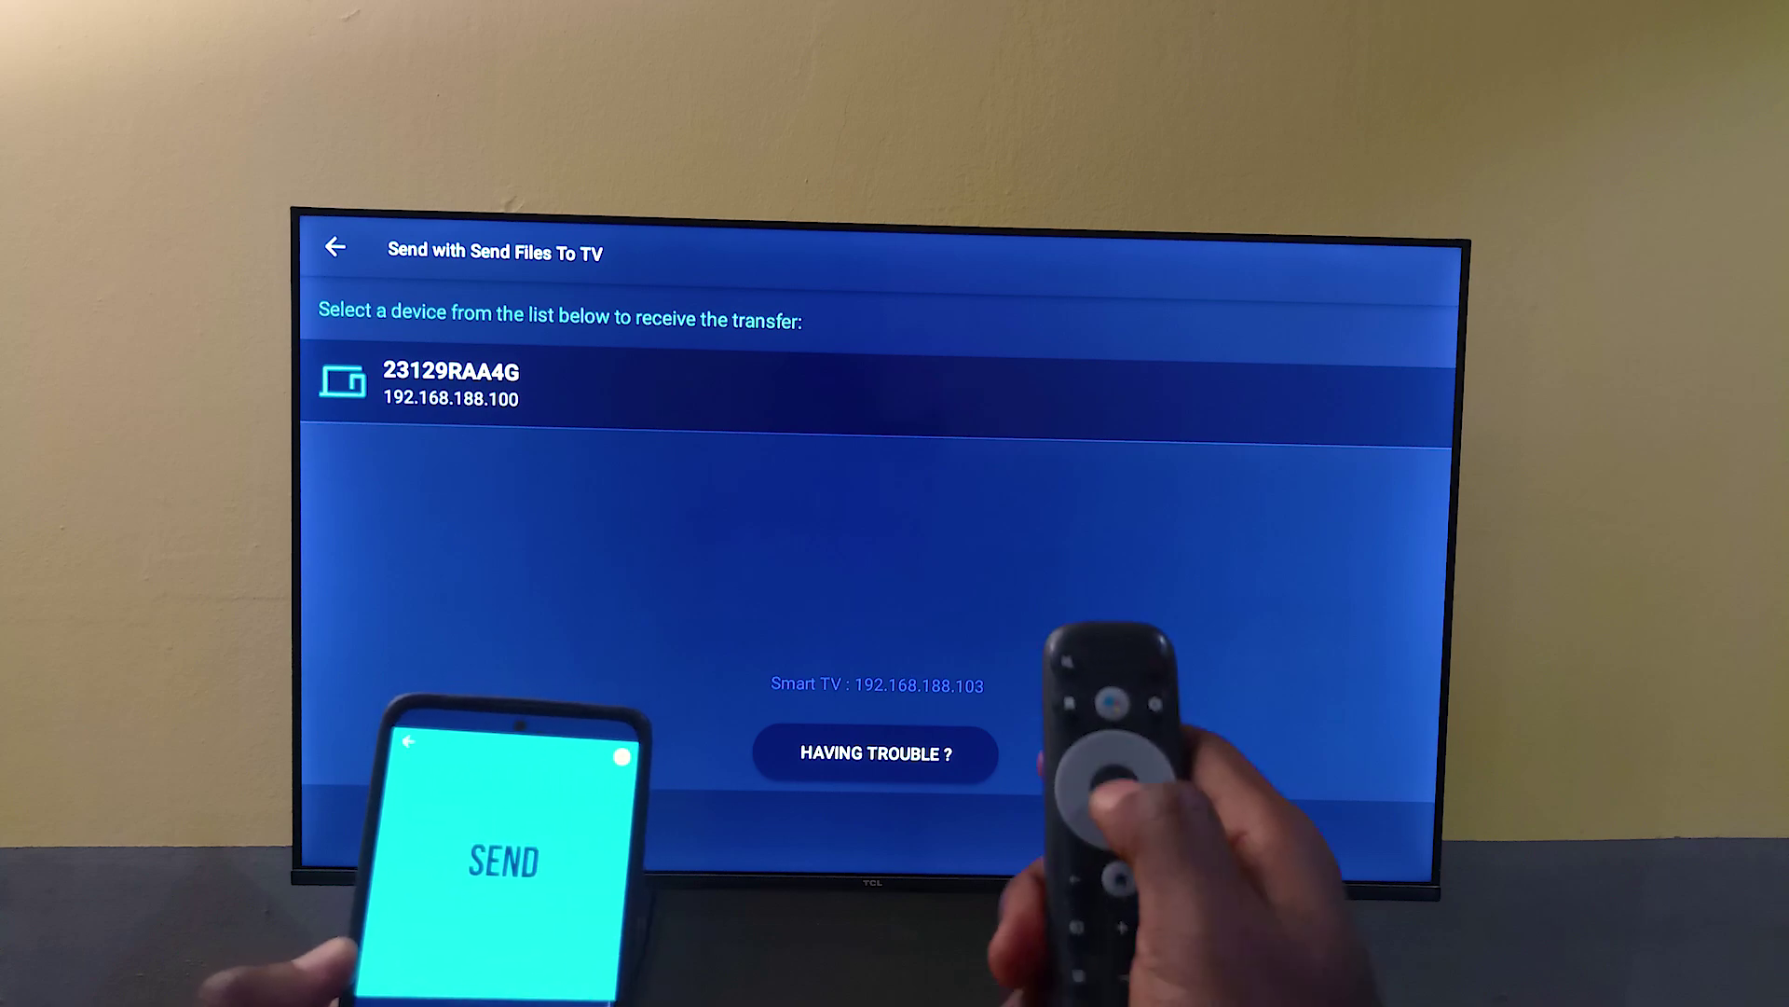
Send the three Camera photos from the TV to the selected phone and confirm the transfer succeeded.
{"action": "key", "text": "Return"}
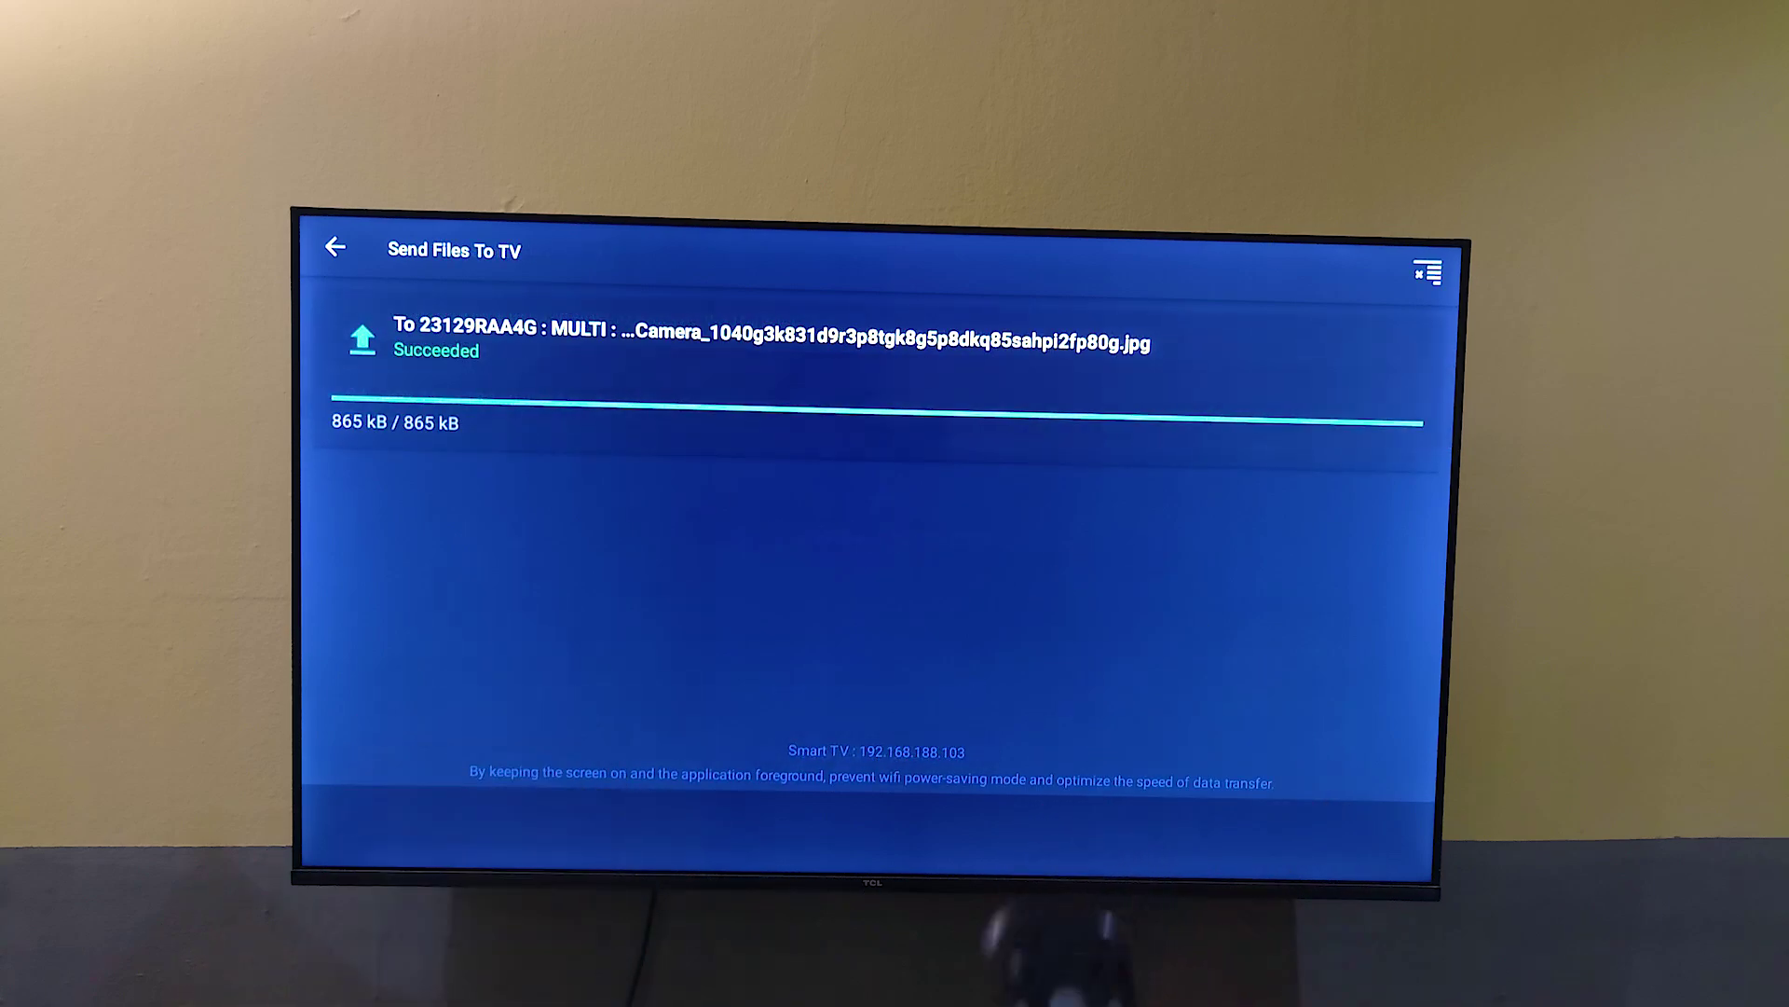